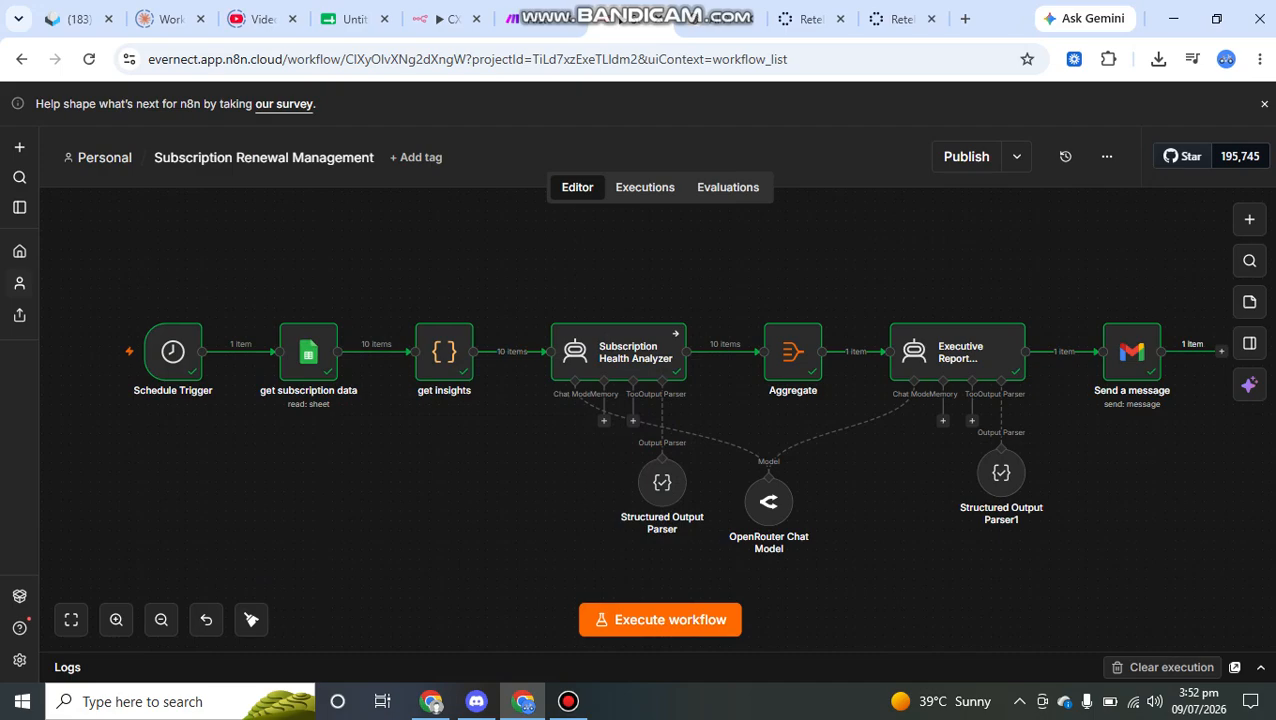
- Switch to the Google Sheets spreadsheet and examine the Subscription, Department and Owner columns of the Subscriptions sheet
click(355, 18)
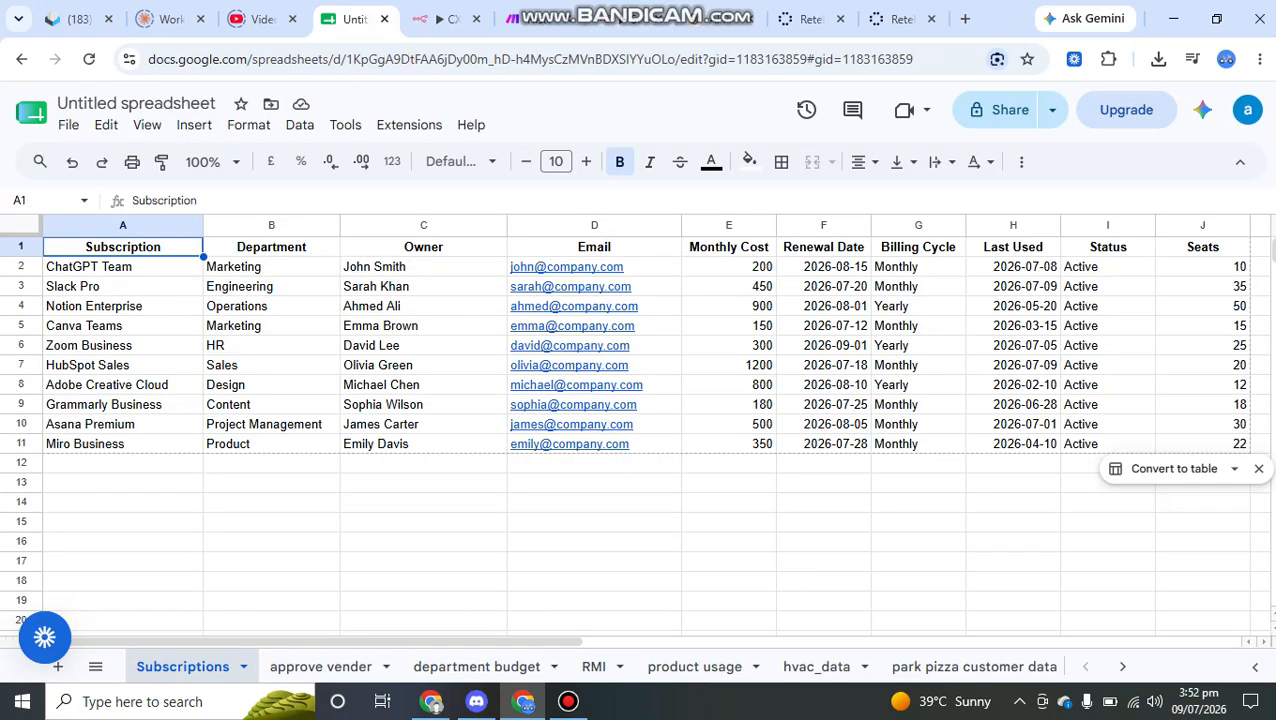
key(Down)
key(ctrl+shift+Down)
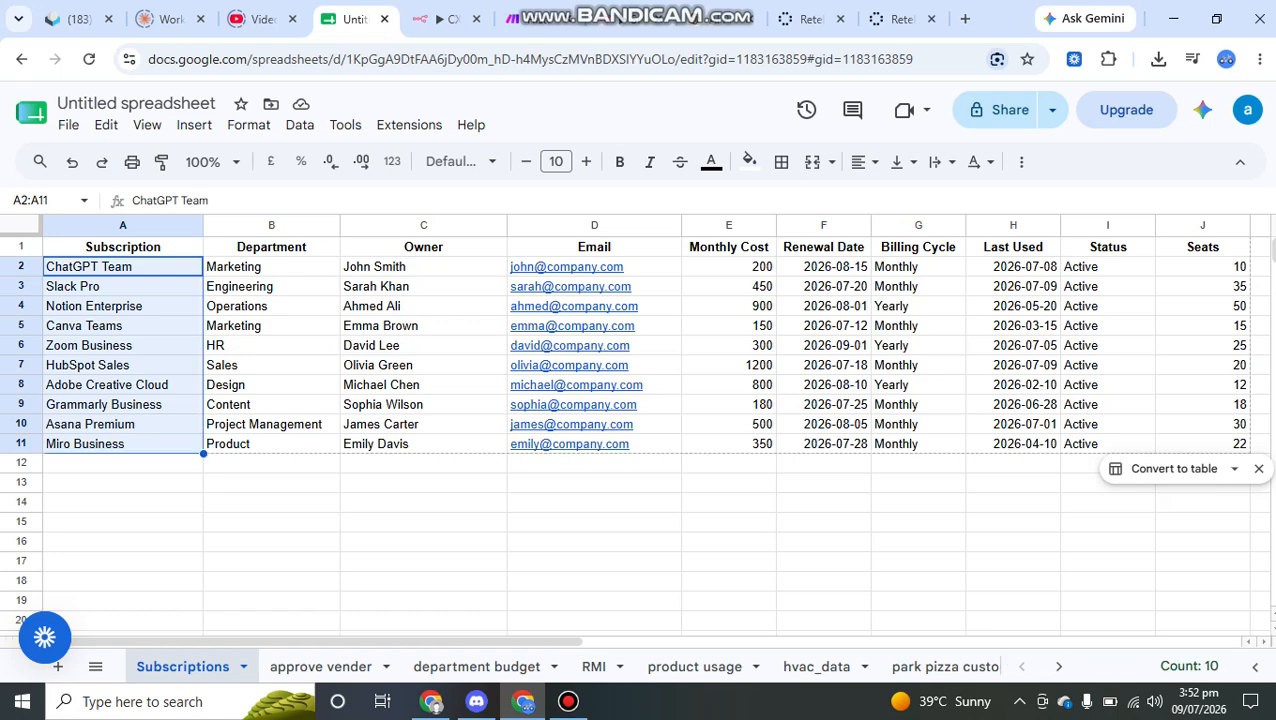
key(Right)
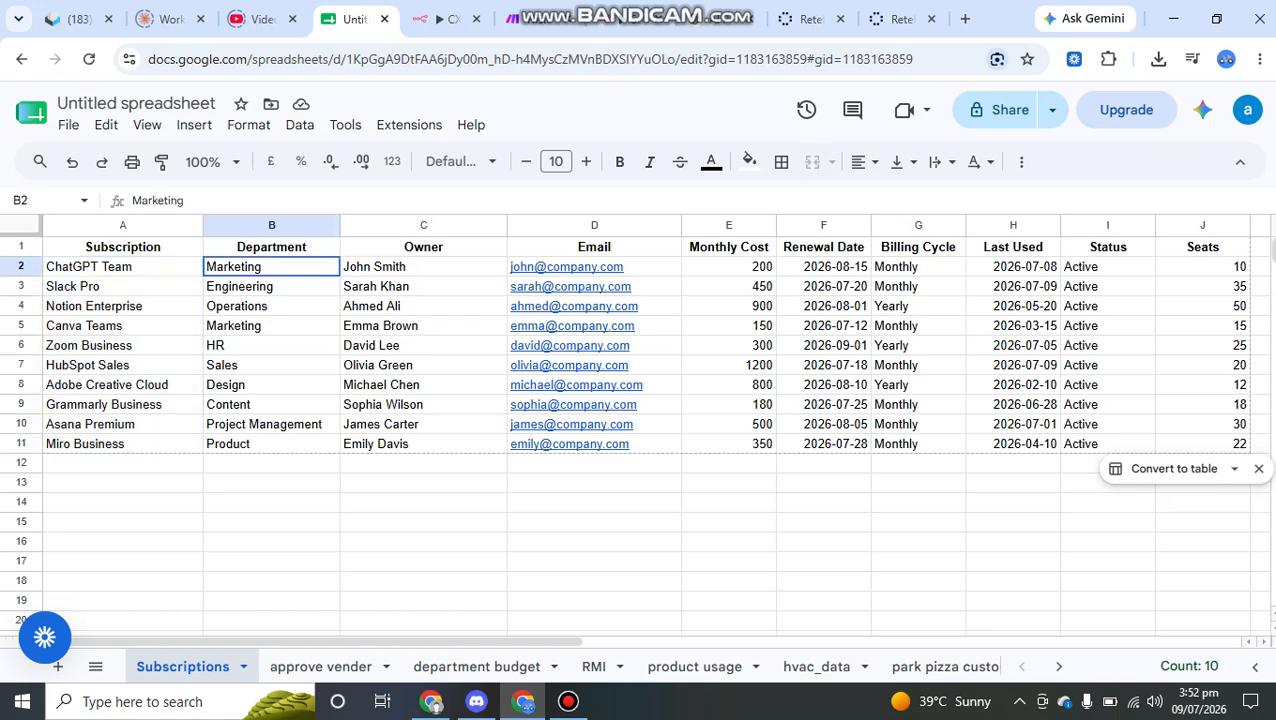
key(ctrl+shift+Down)
key(Right)
drag(423, 267, 423, 483)
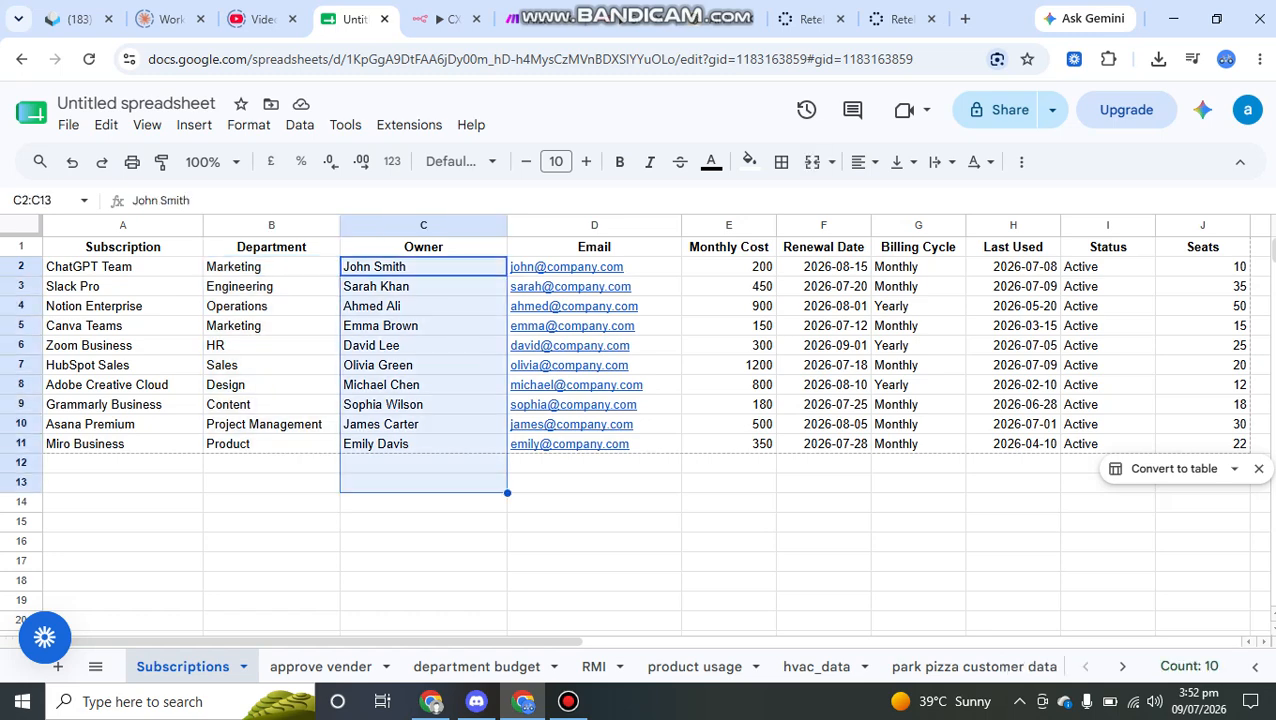
- Examine the remaining Subscriptions columns, from Email, Monthly Cost, Renewal Date and Billing Cycle through to Seats
scroll(423, 483, right, 1)
click(589, 267)
drag(684, 267, 684, 366)
drag(778, 286, 778, 404)
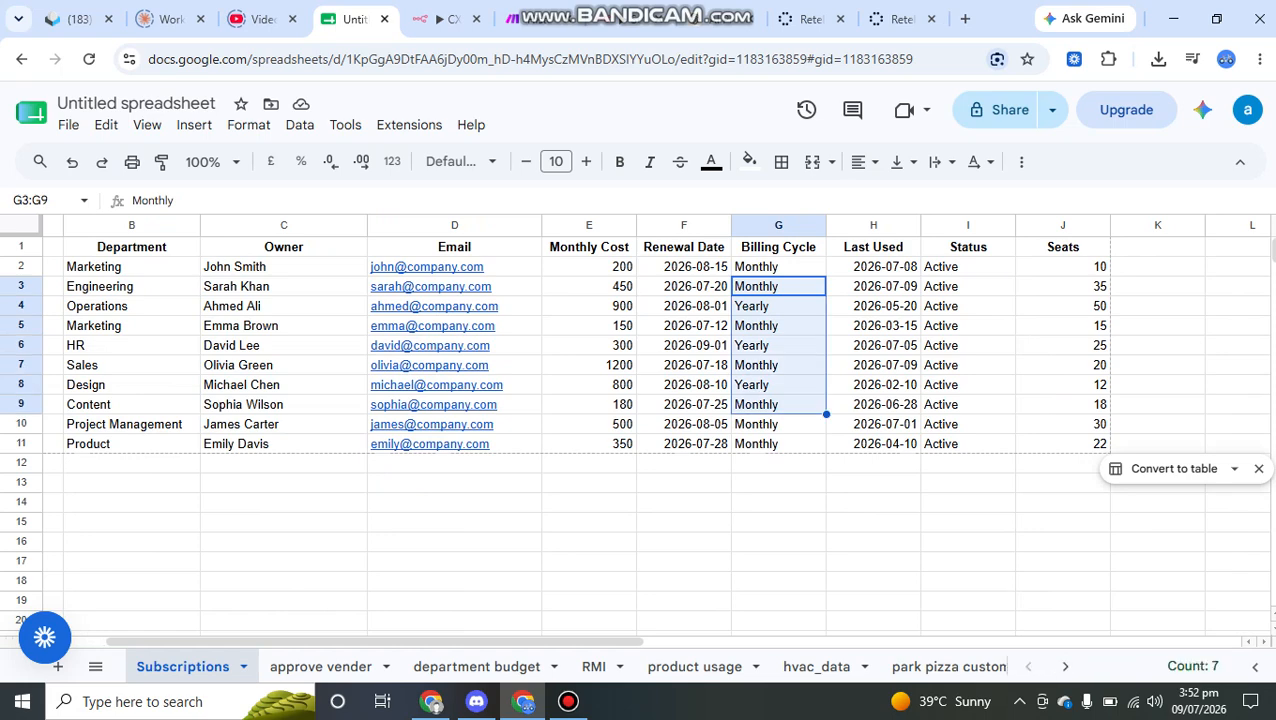
scroll(657, 428, right, 1)
scroll(645, 430, left, 3)
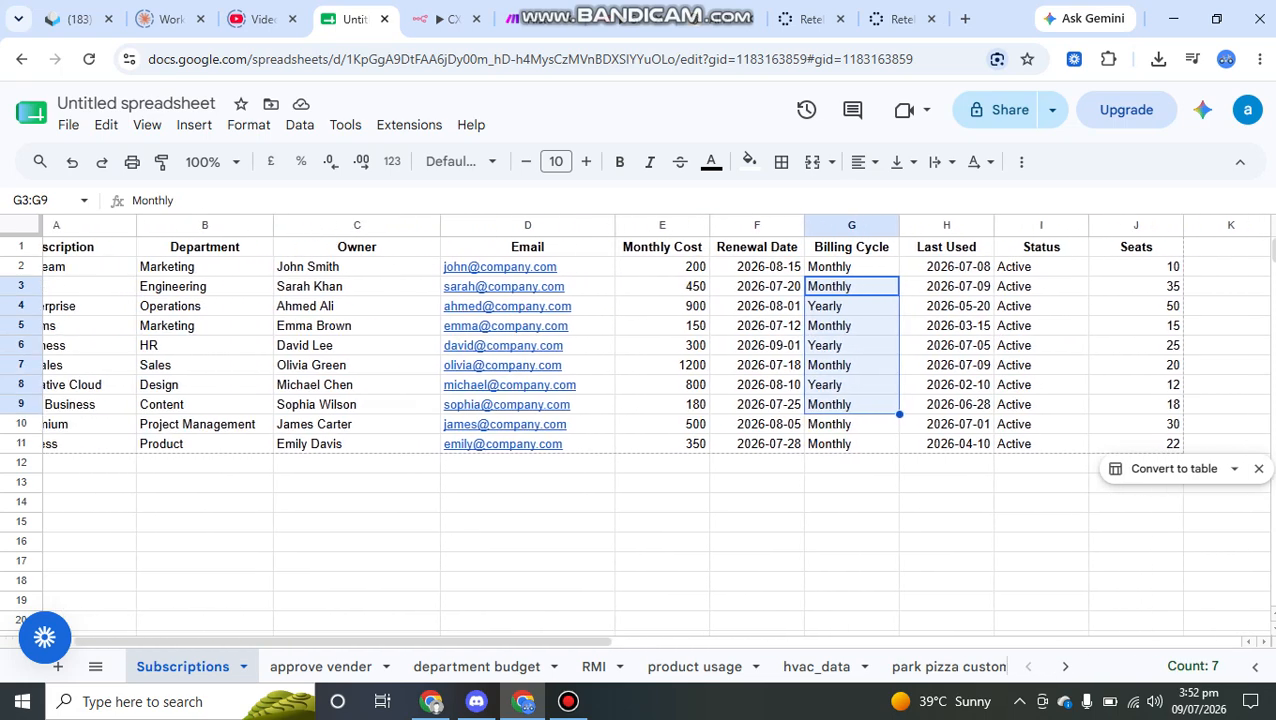
mouse_move(600, 366)
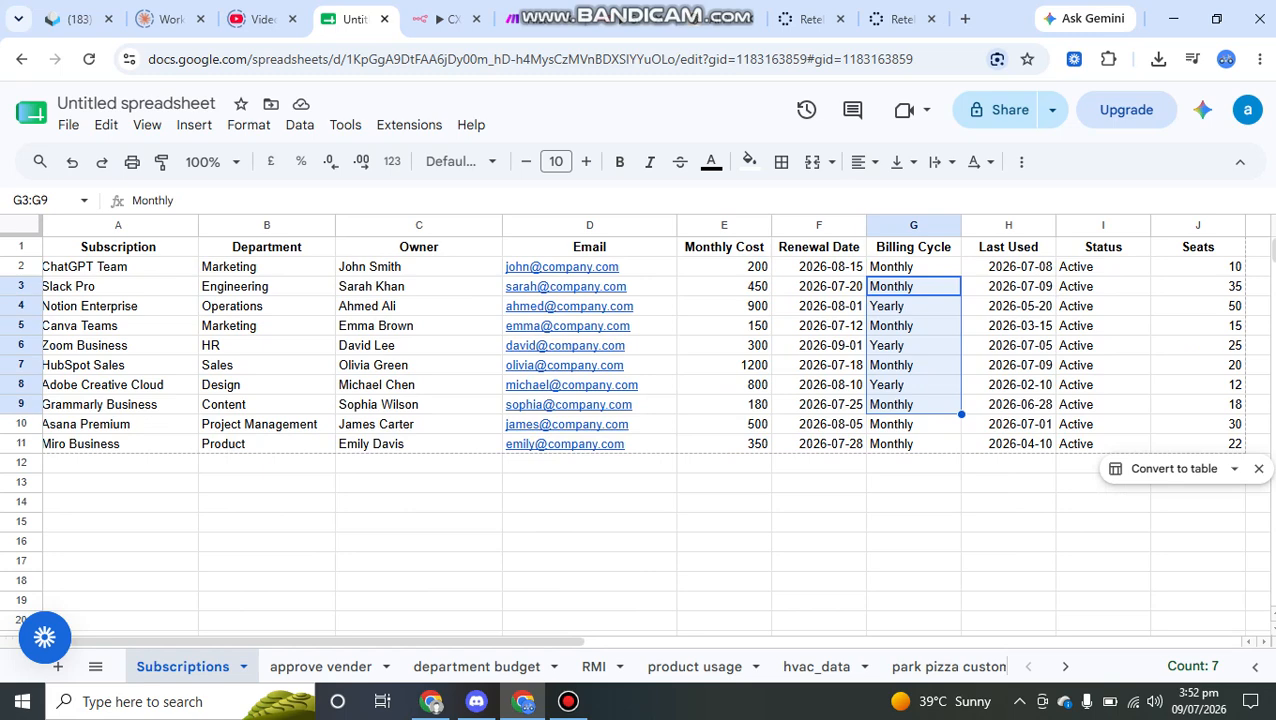
mouse_move(571, 385)
scroll(644, 425, left, 1)
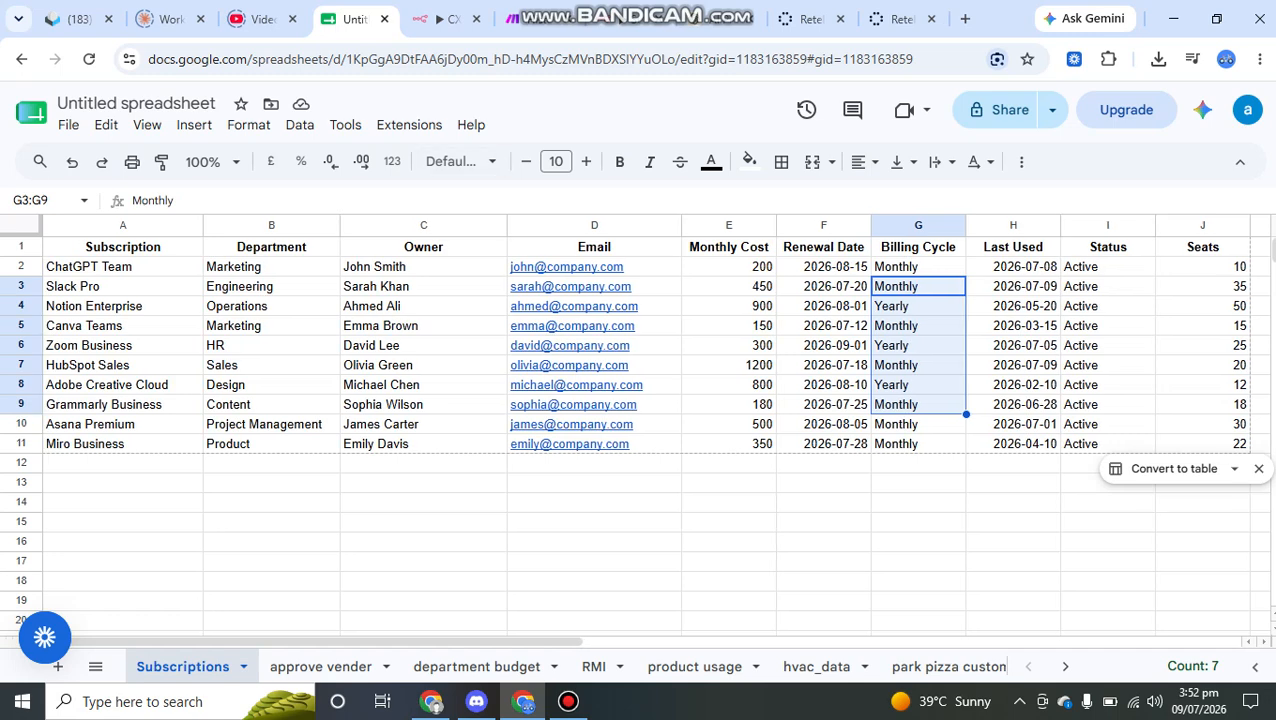
click(445, 19)
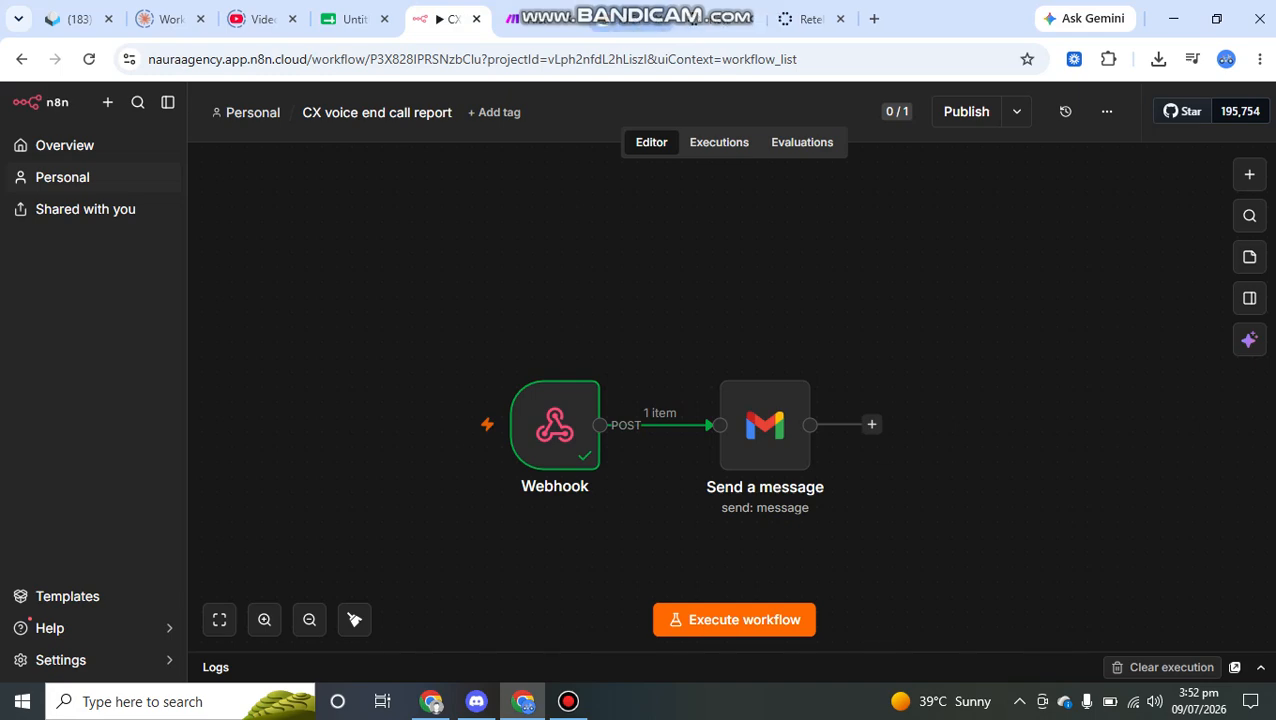
click(1260, 59)
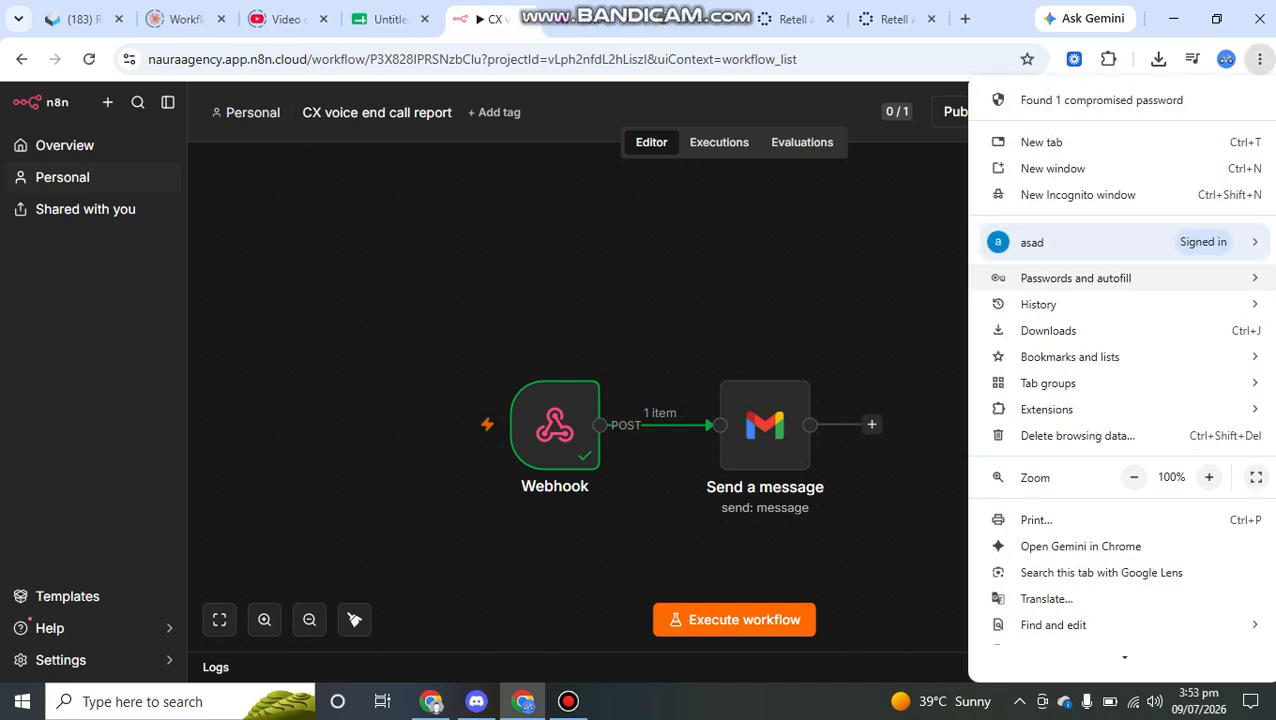
mouse_move(1040, 304)
click(575, 398)
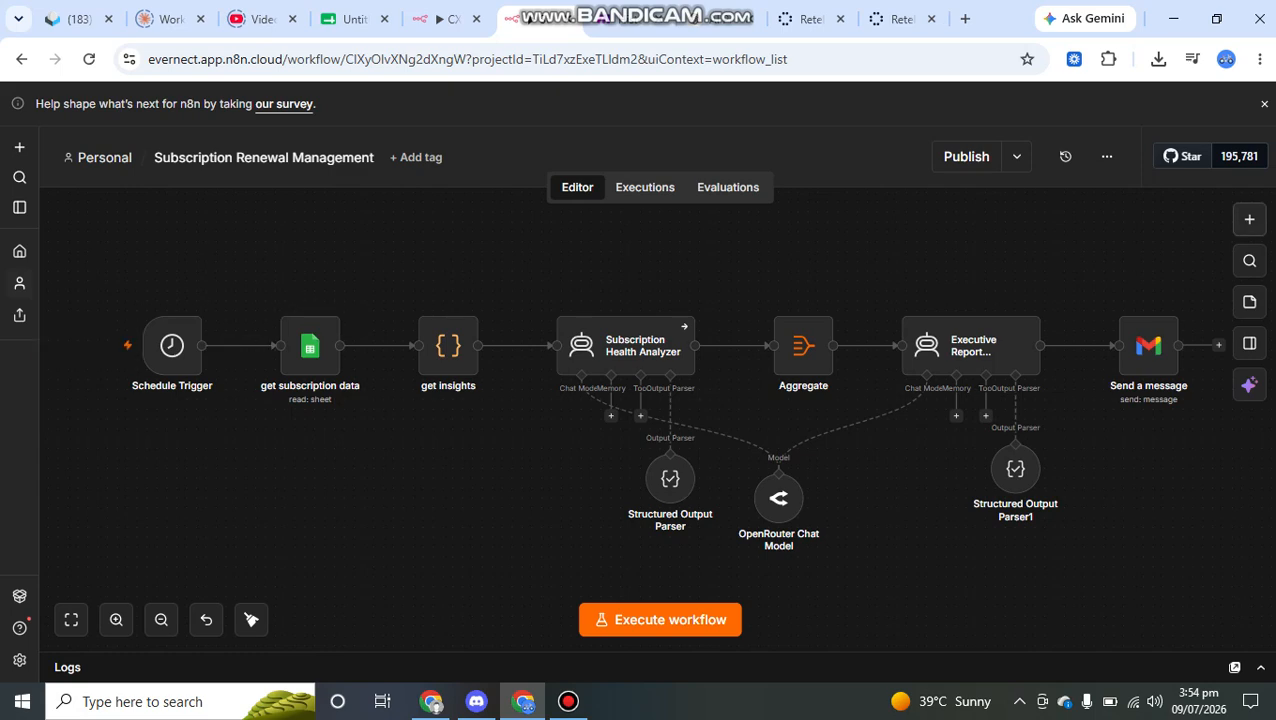
click(1249, 219)
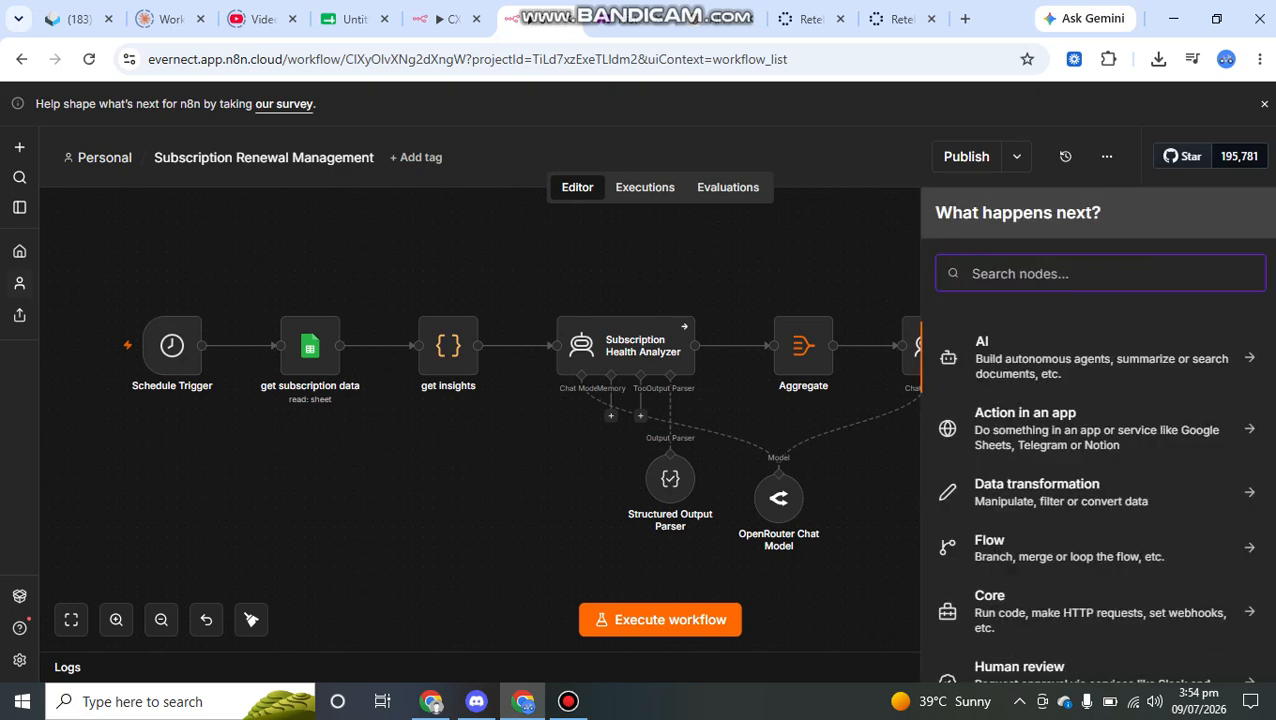
text(shedu)
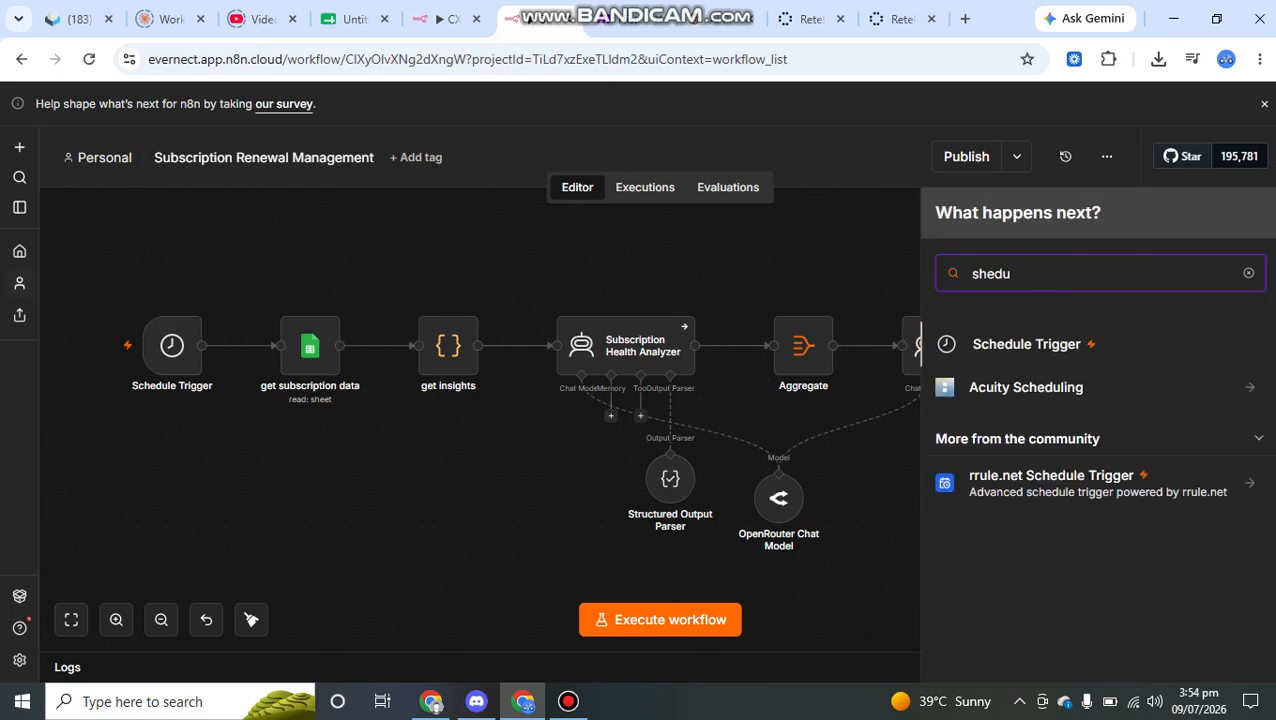
key(Escape)
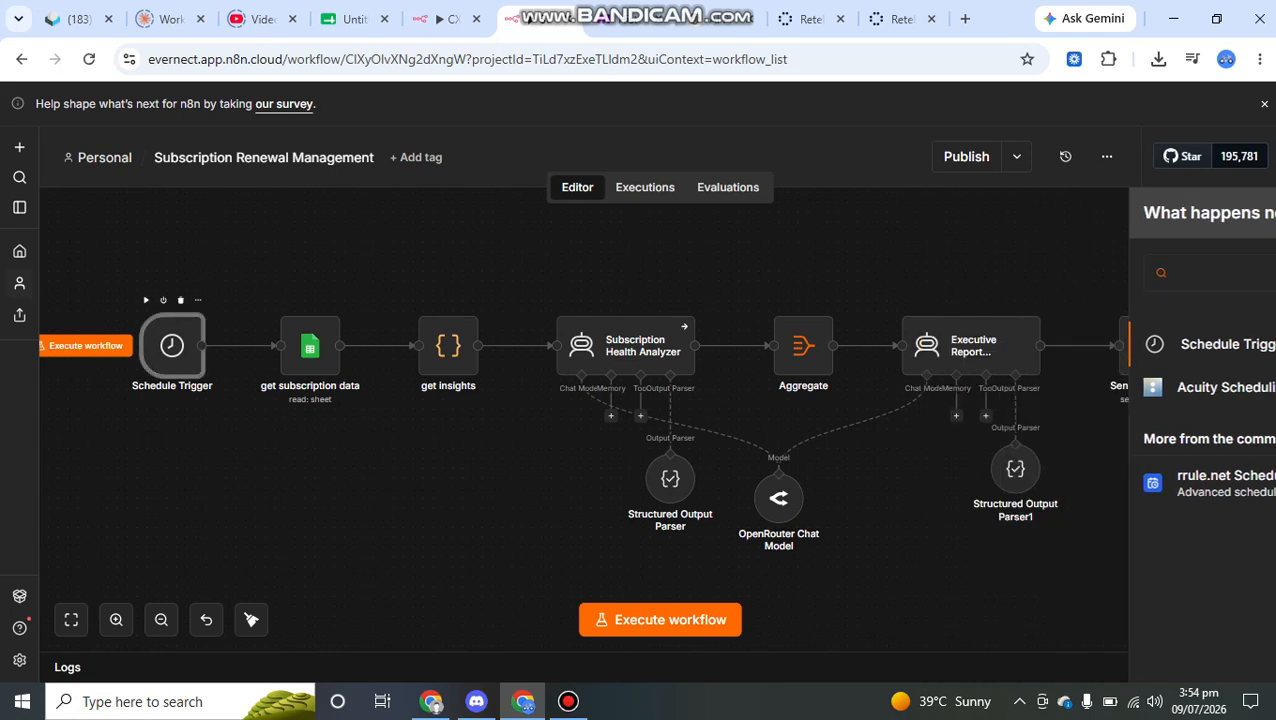
- Set the Schedule Trigger's days between triggers to 3, keeping the Days interval, and close the node
double_click(172, 346)
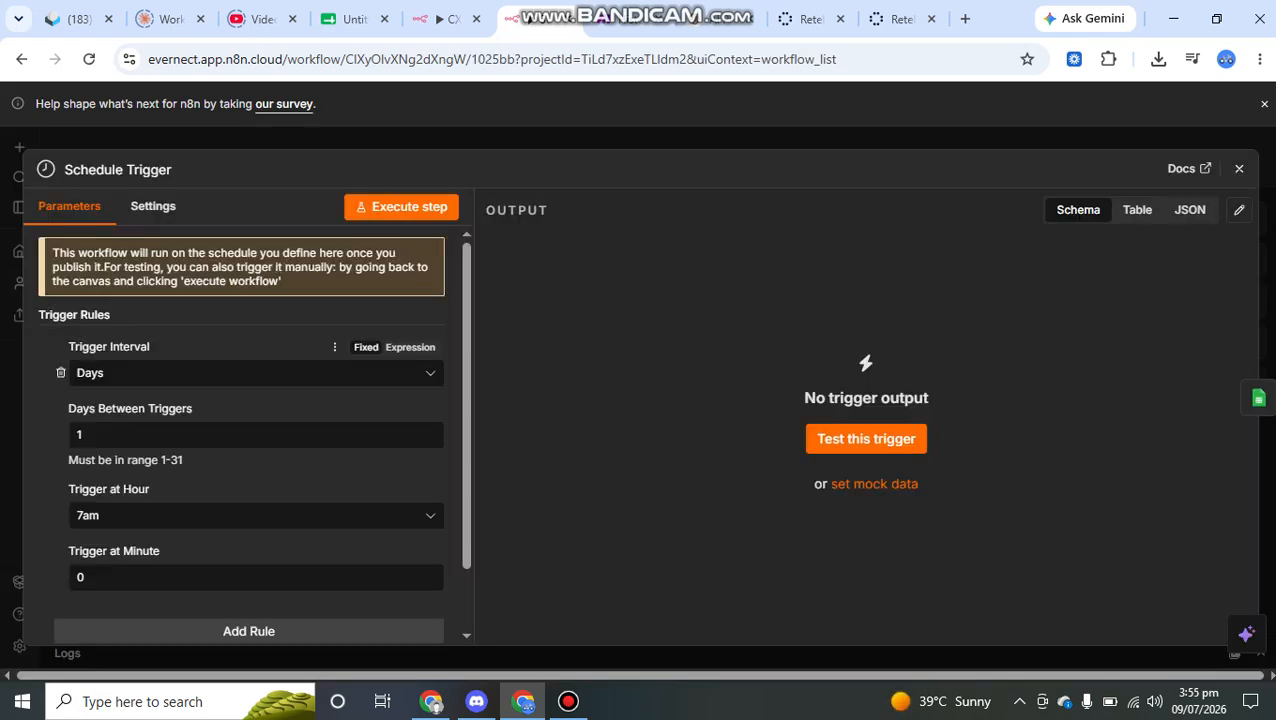
click(256, 373)
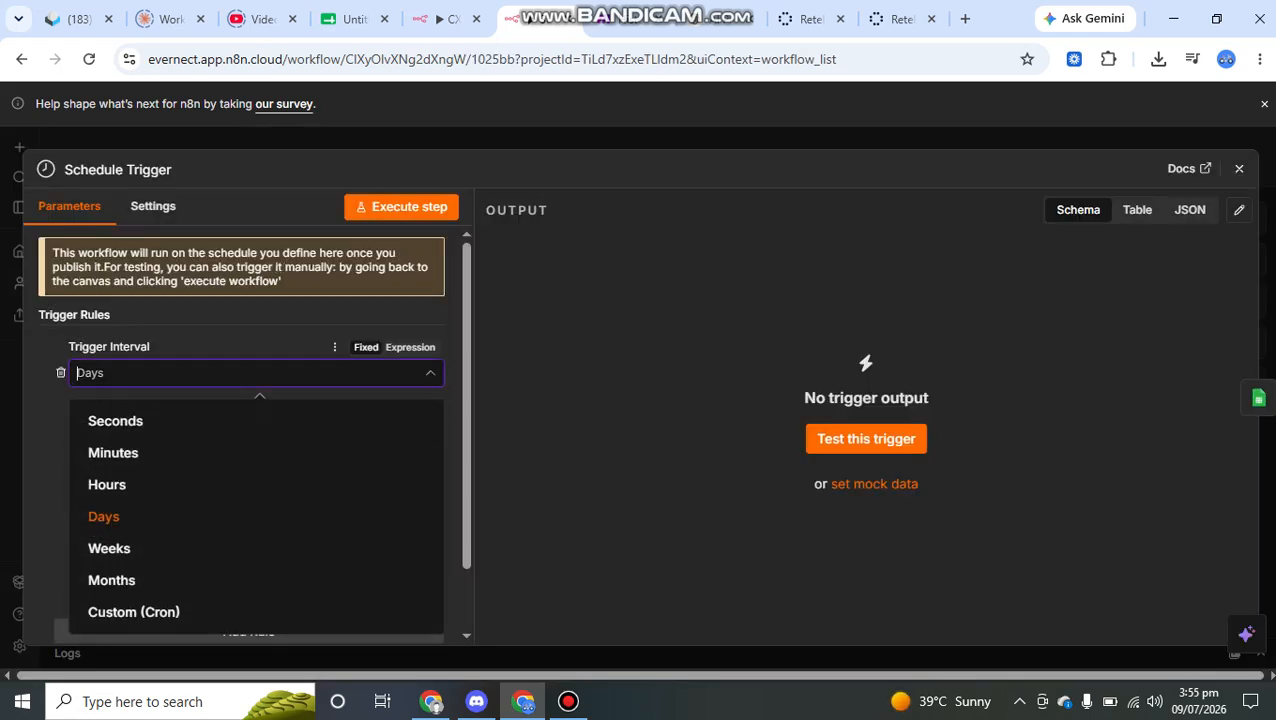
click(256, 373)
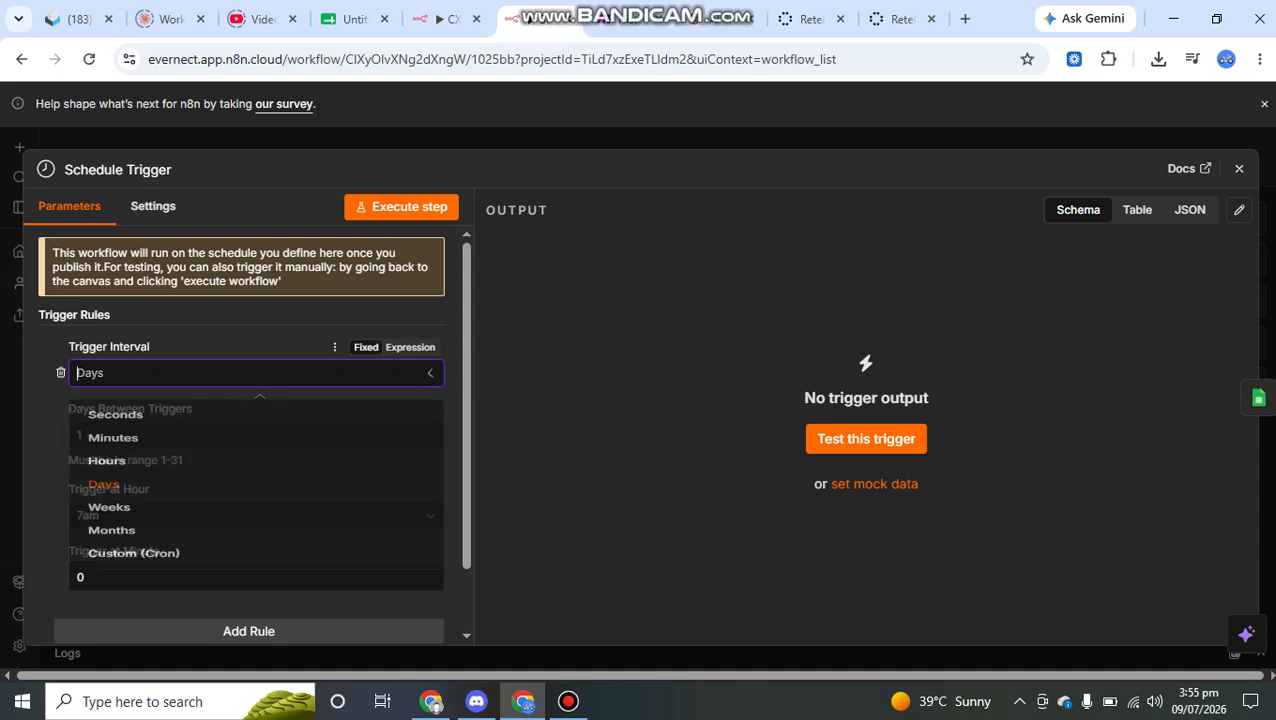
click(79, 434)
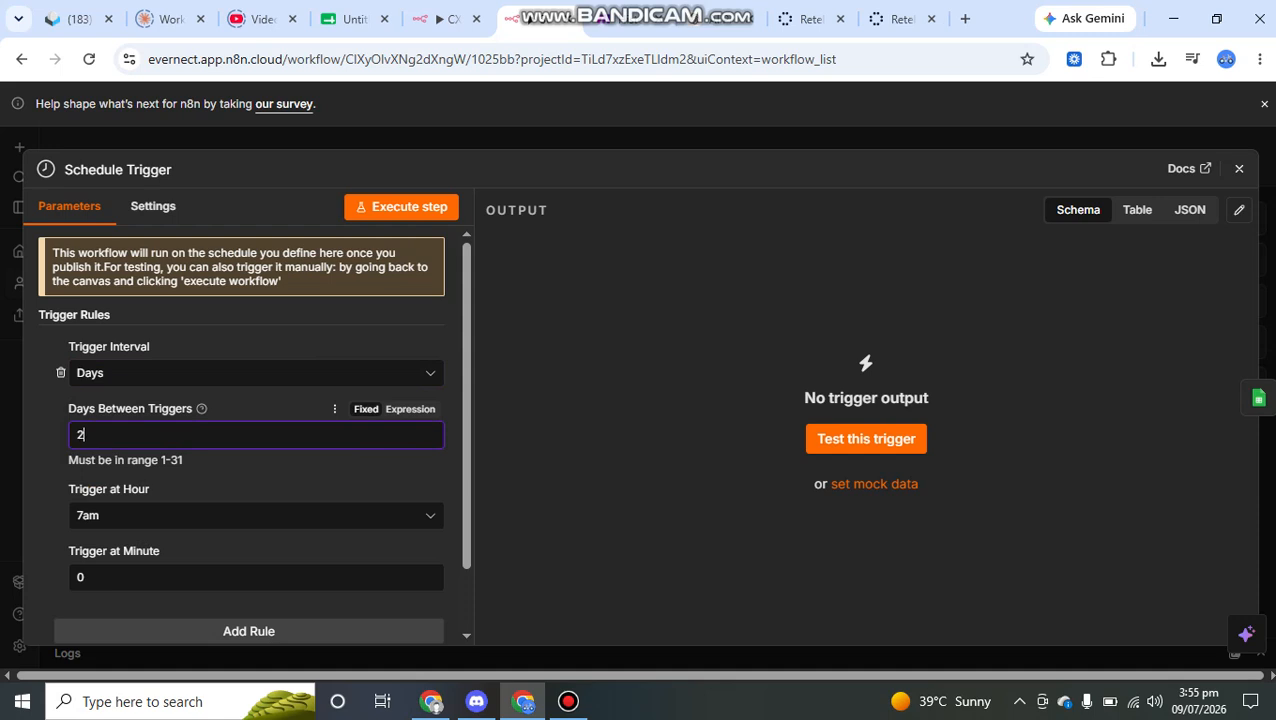
key(BackSpace)
text(3)
scroll(250, 480, down, 1)
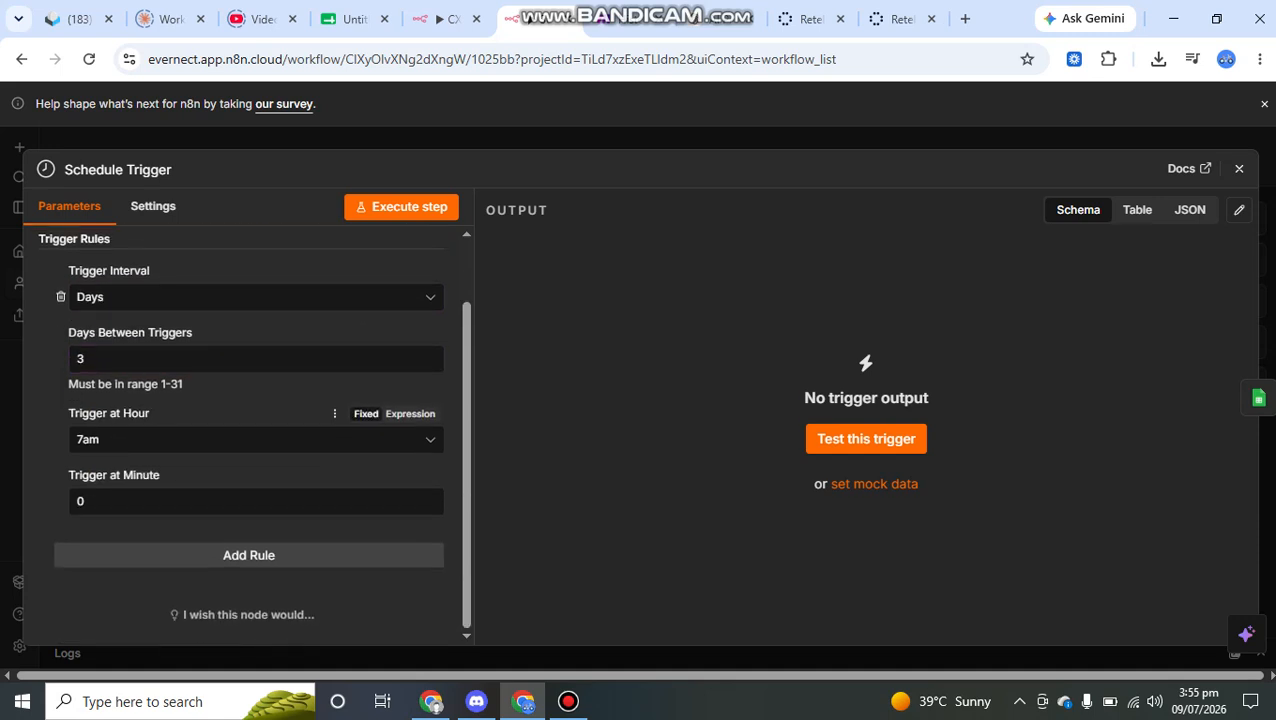
key(Escape)
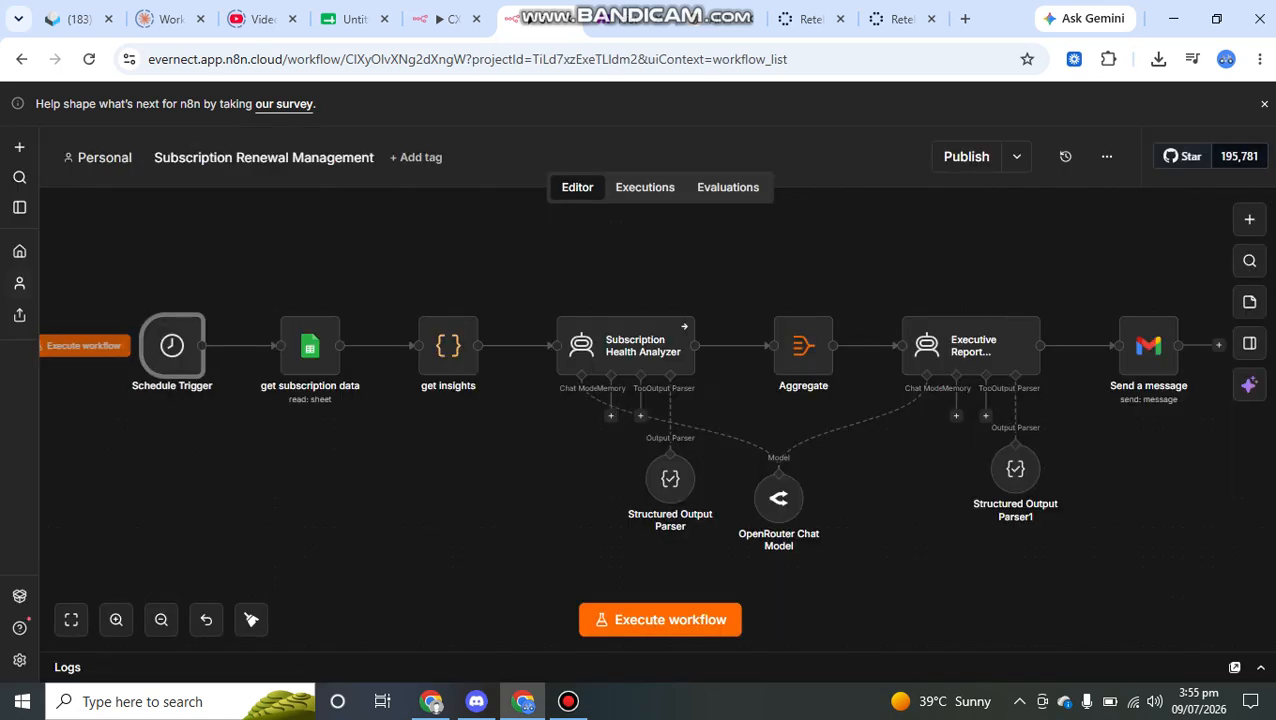
- Open the get subscription data node and compare it with its source rows in the Subscriptions sheet of the spreadsheet
click(310, 346)
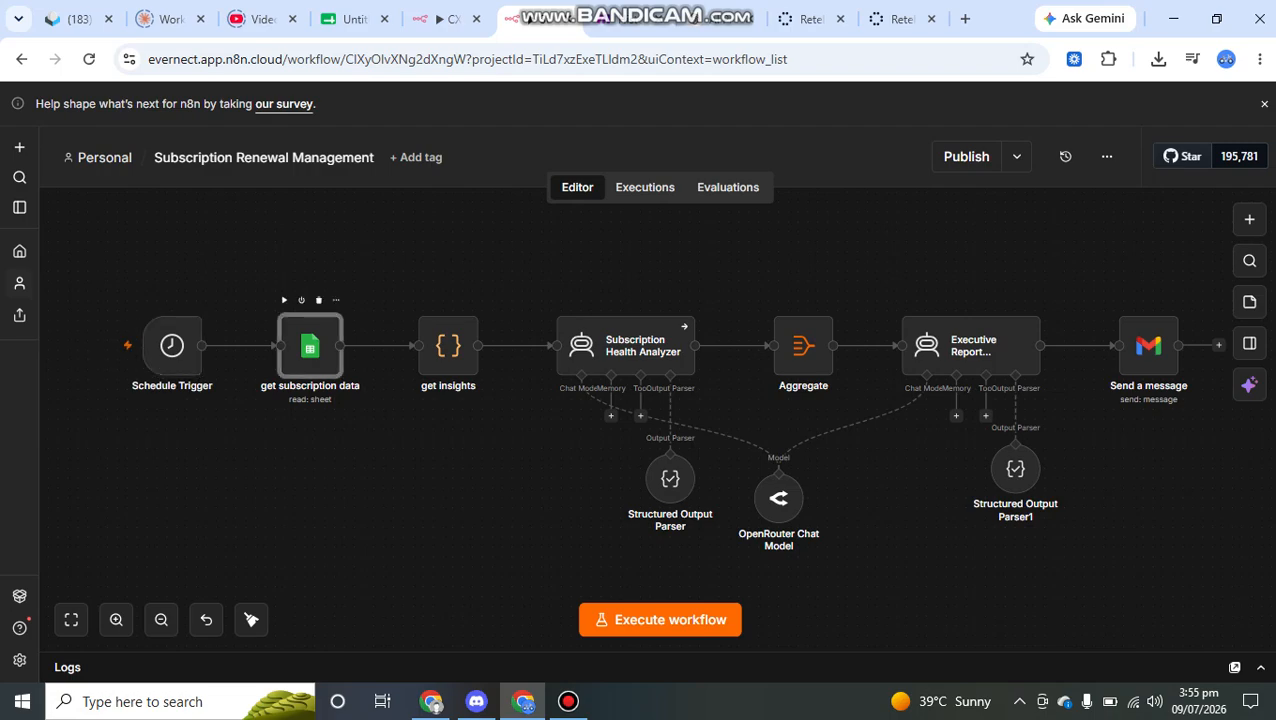
double_click(310, 346)
click(355, 18)
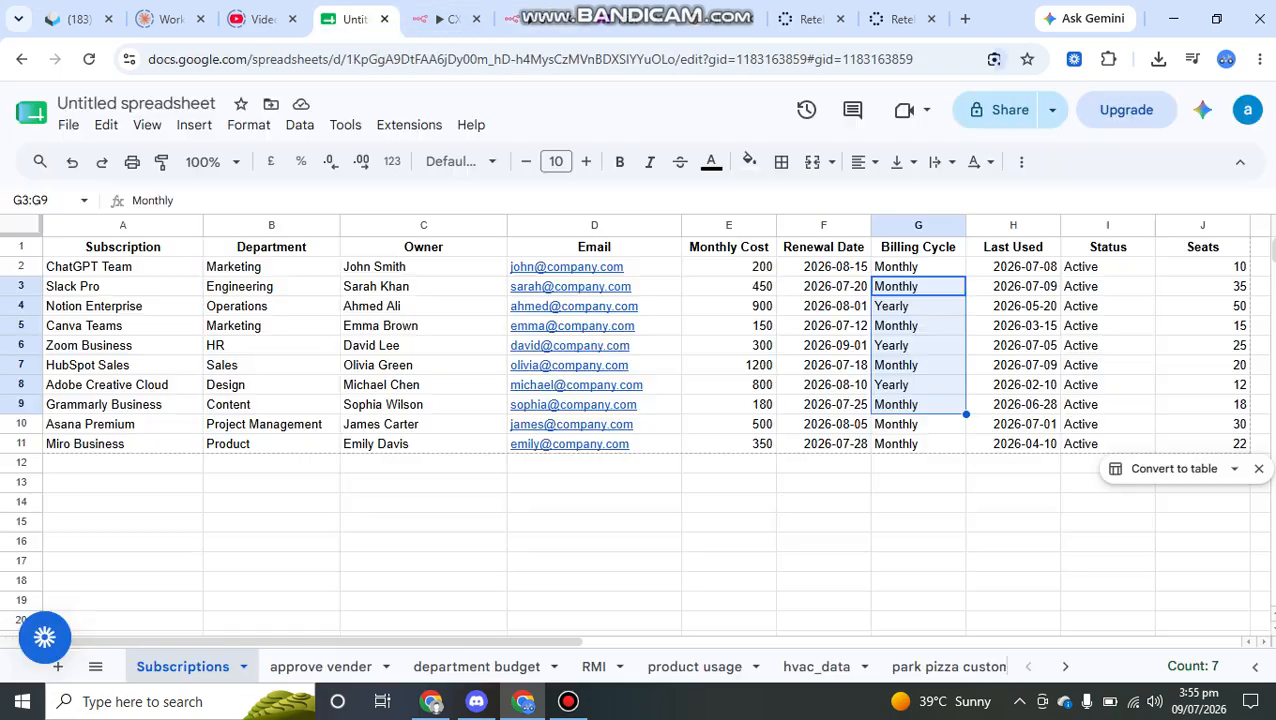
scroll(640, 430, right, 3)
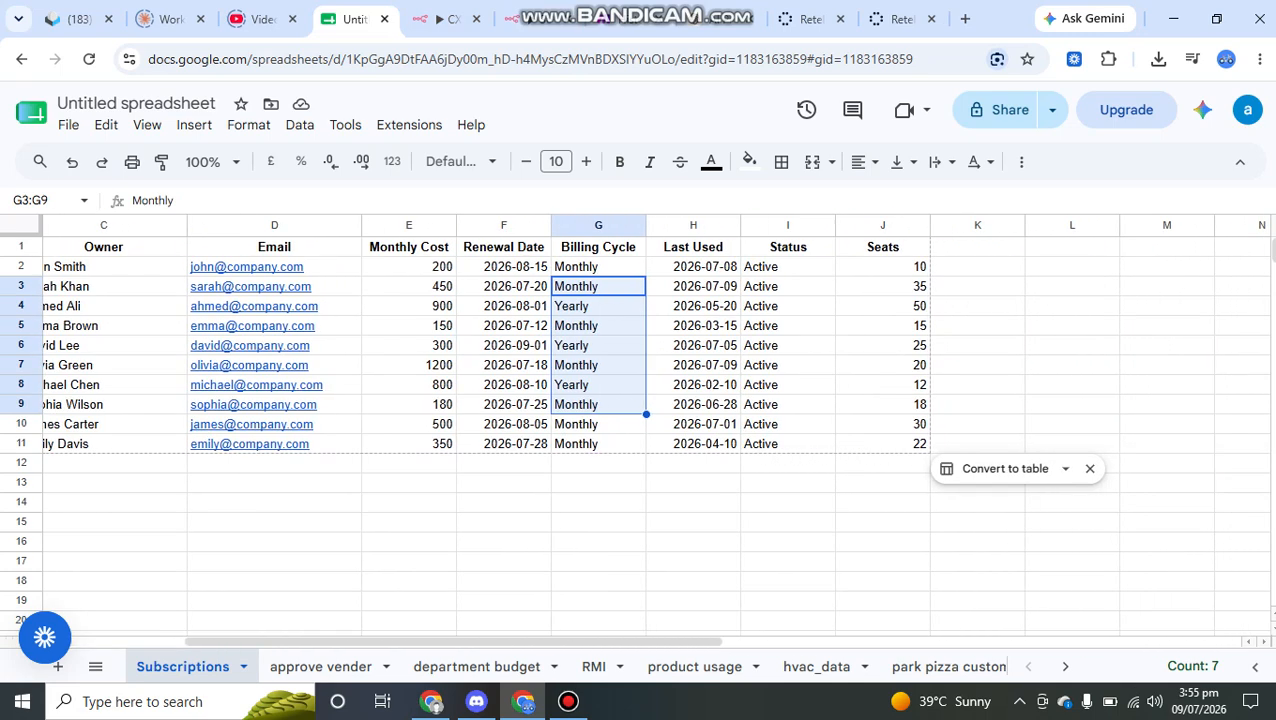
click(408, 345)
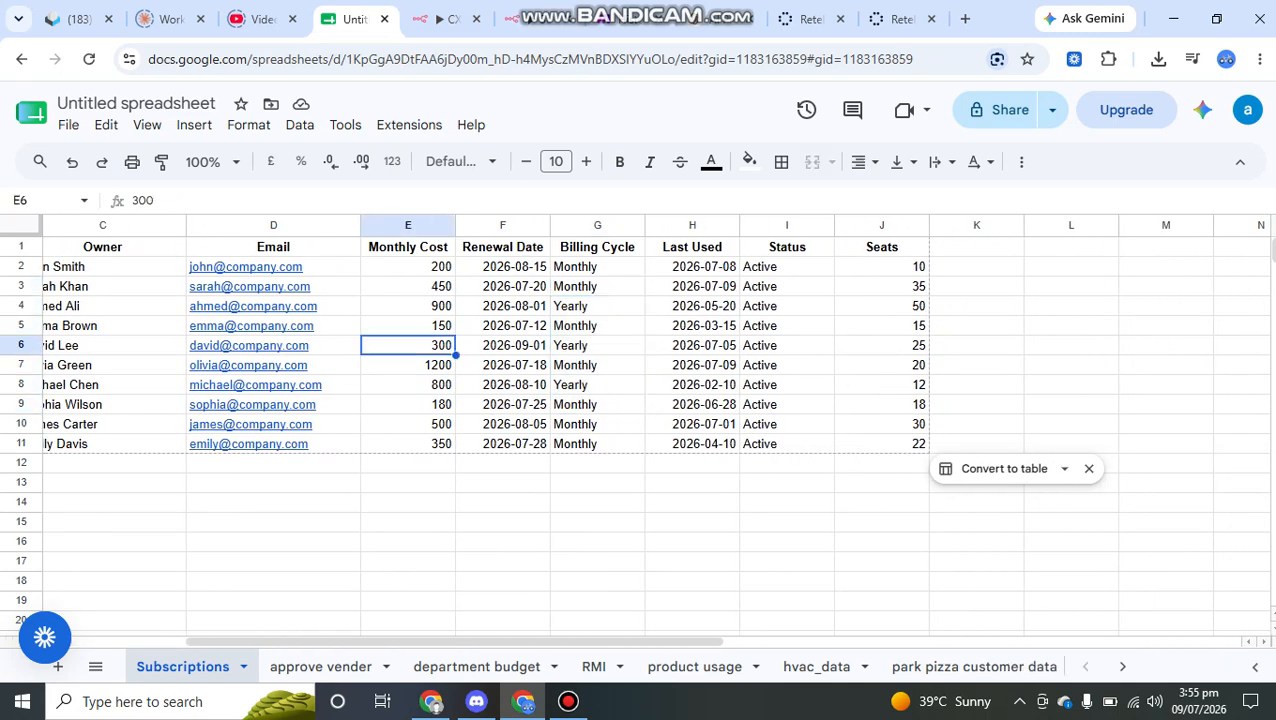
scroll(640, 430, left, 3)
click(445, 18)
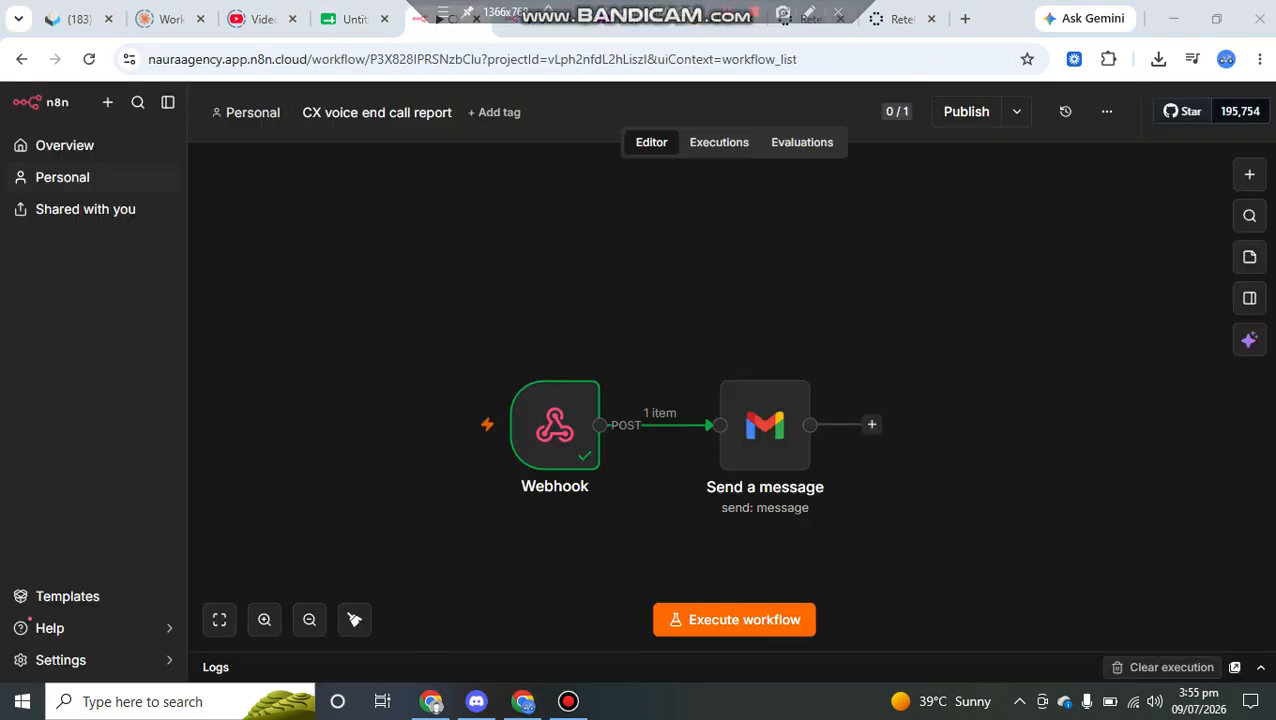
click(538, 18)
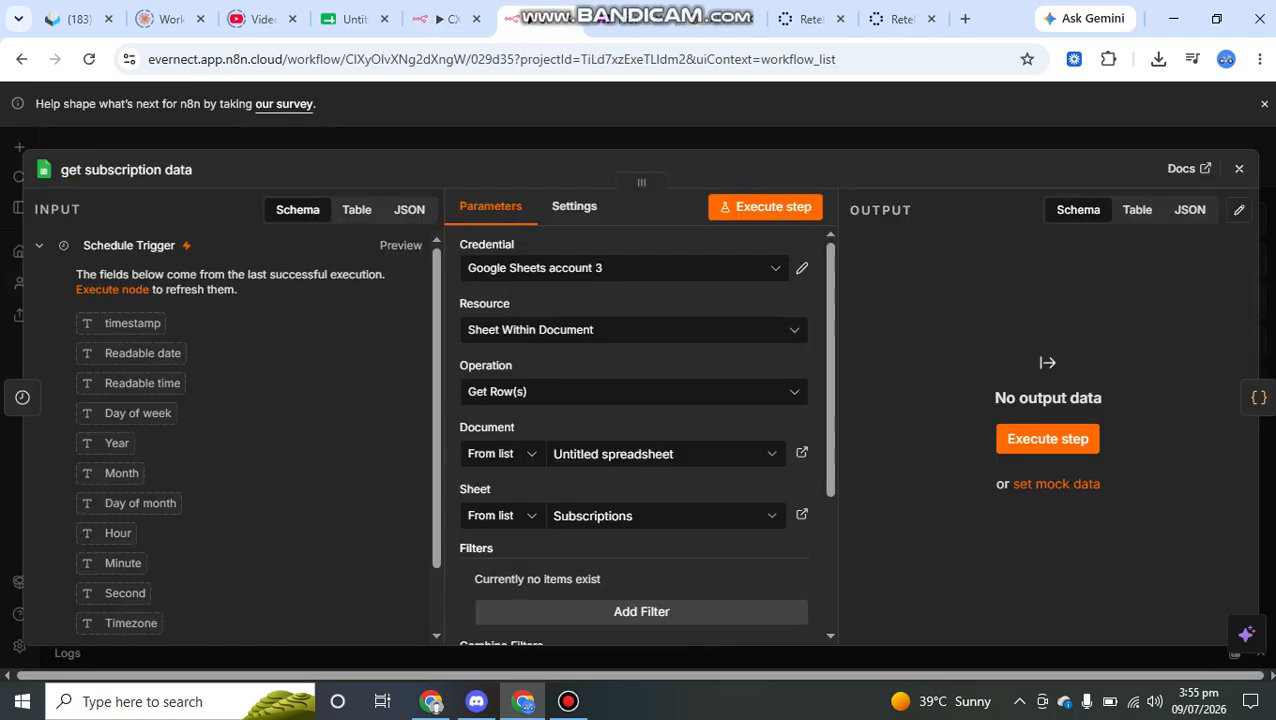
- Execute the get subscription data node to read the rows of the Subscriptions sheet, and review its parameters
scroll(640, 430, down, 4)
click(773, 206)
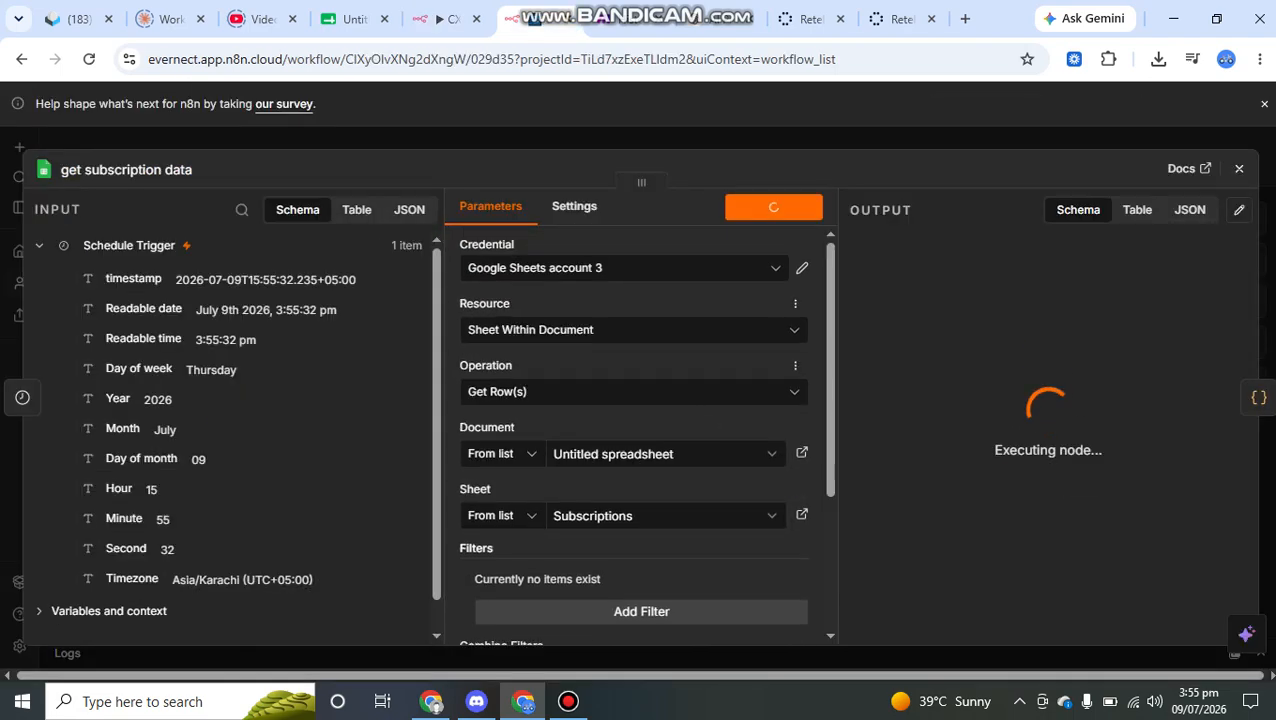
scroll(665, 374, down, 1)
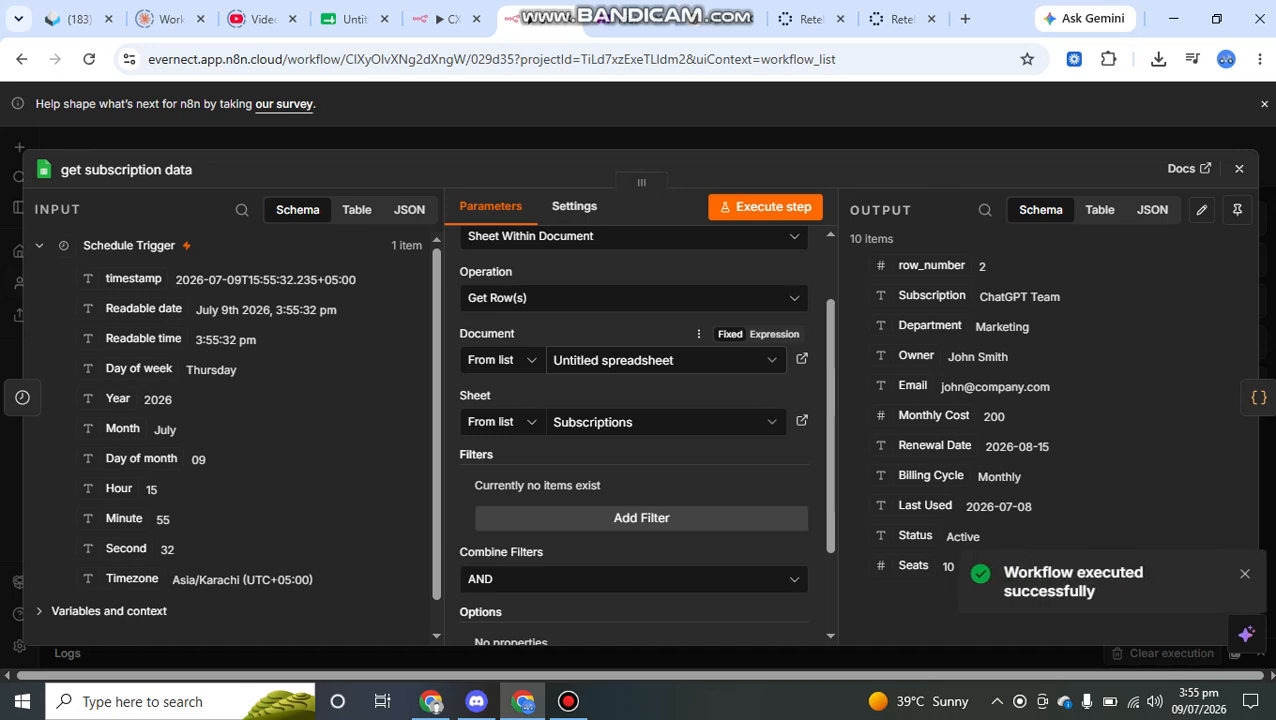
scroll(645, 434, down, 2)
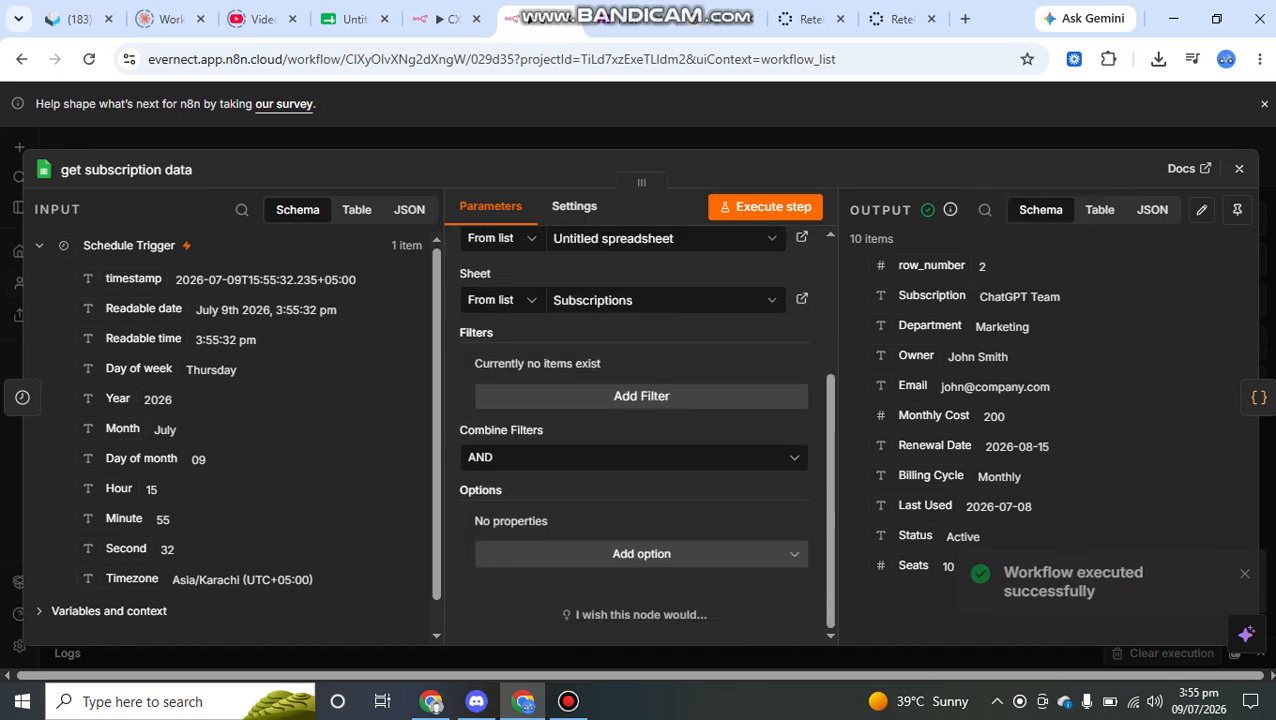
- View the get subscription data output as a table, examine its columns, and close the node
drag(962, 568, 949, 211)
click(1085, 500)
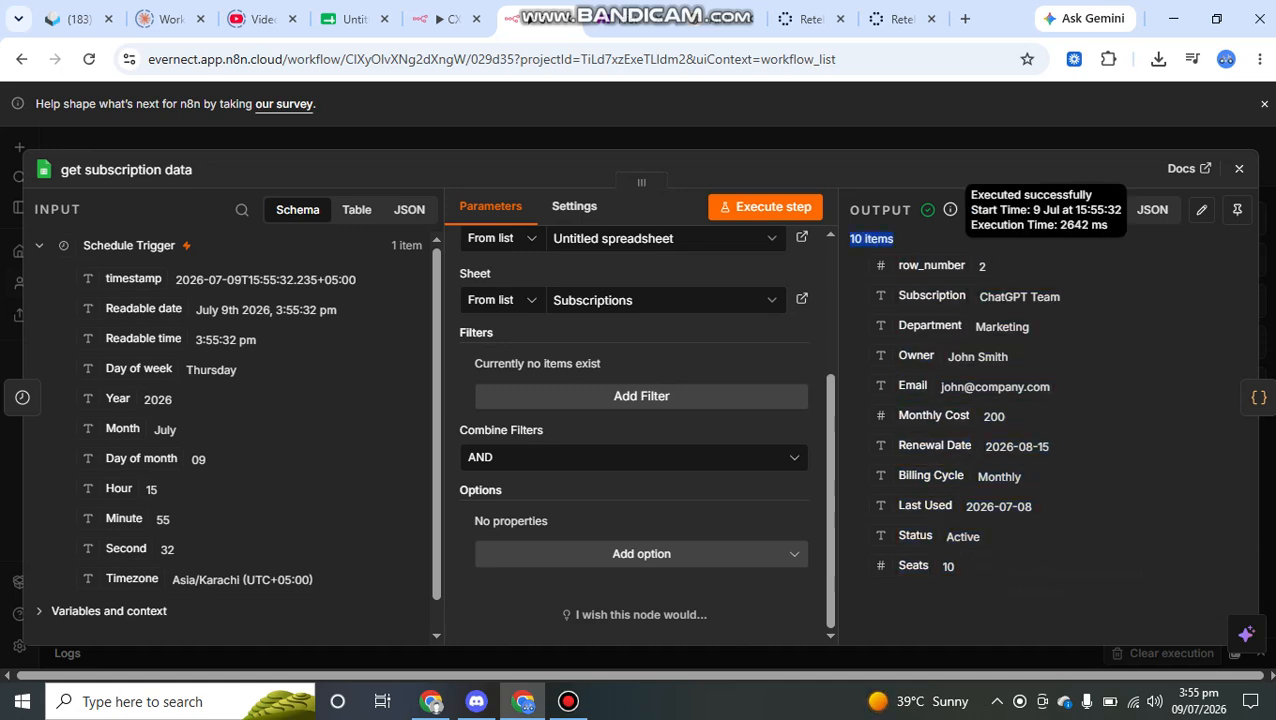
click(1100, 209)
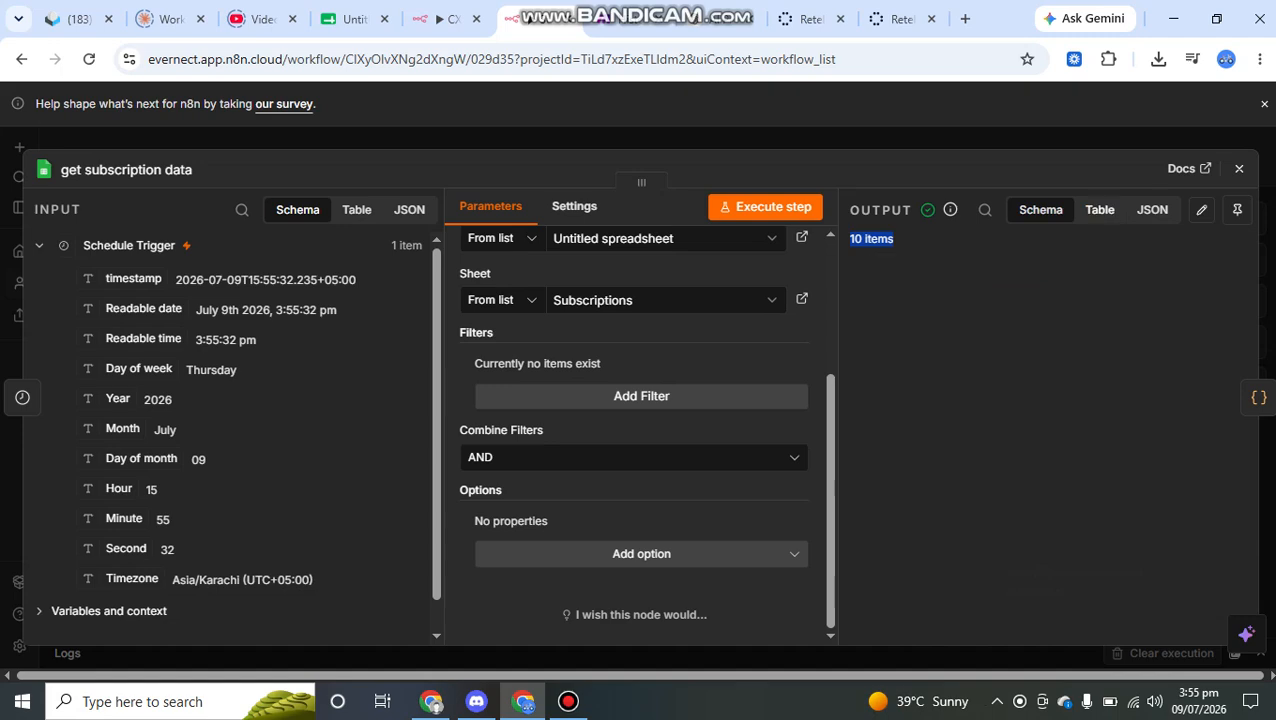
scroll(1040, 450, right, 10)
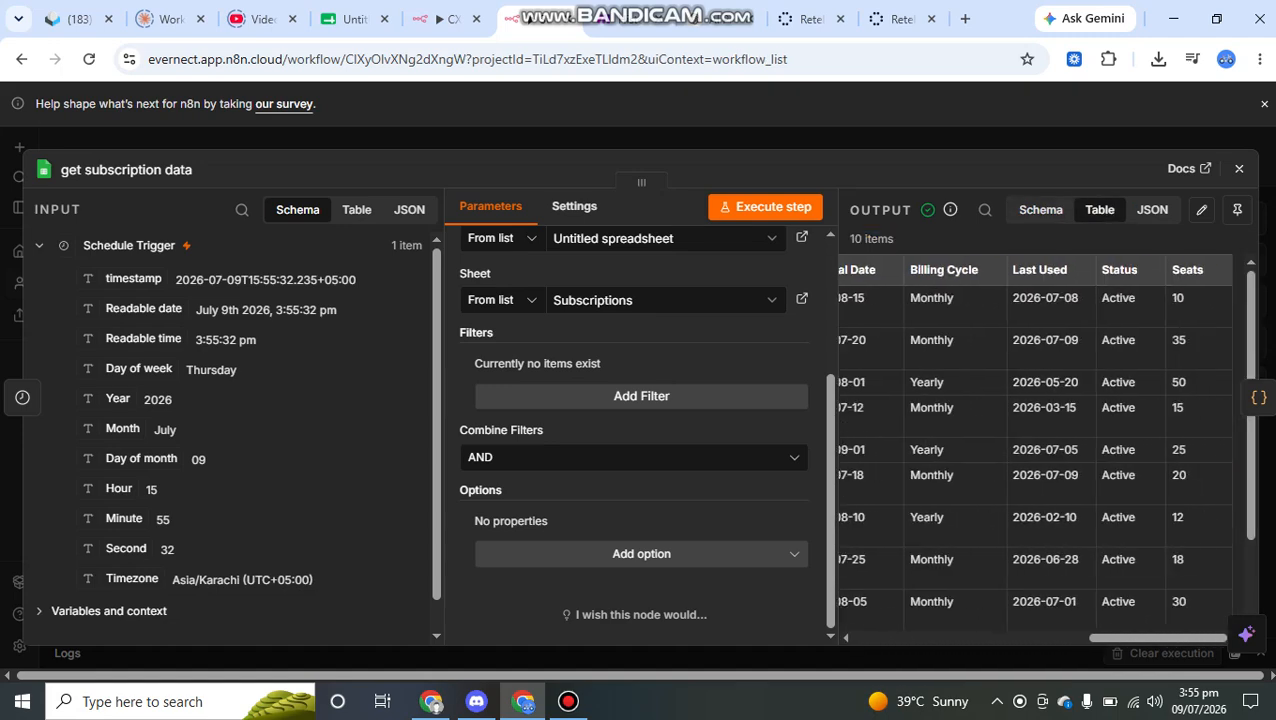
key(Escape)
- Open the get insights node, and check the Renewal Date, Last Used and Status cells of row 2 in the spreadsheet's Subscriptions sheet
double_click(448, 345)
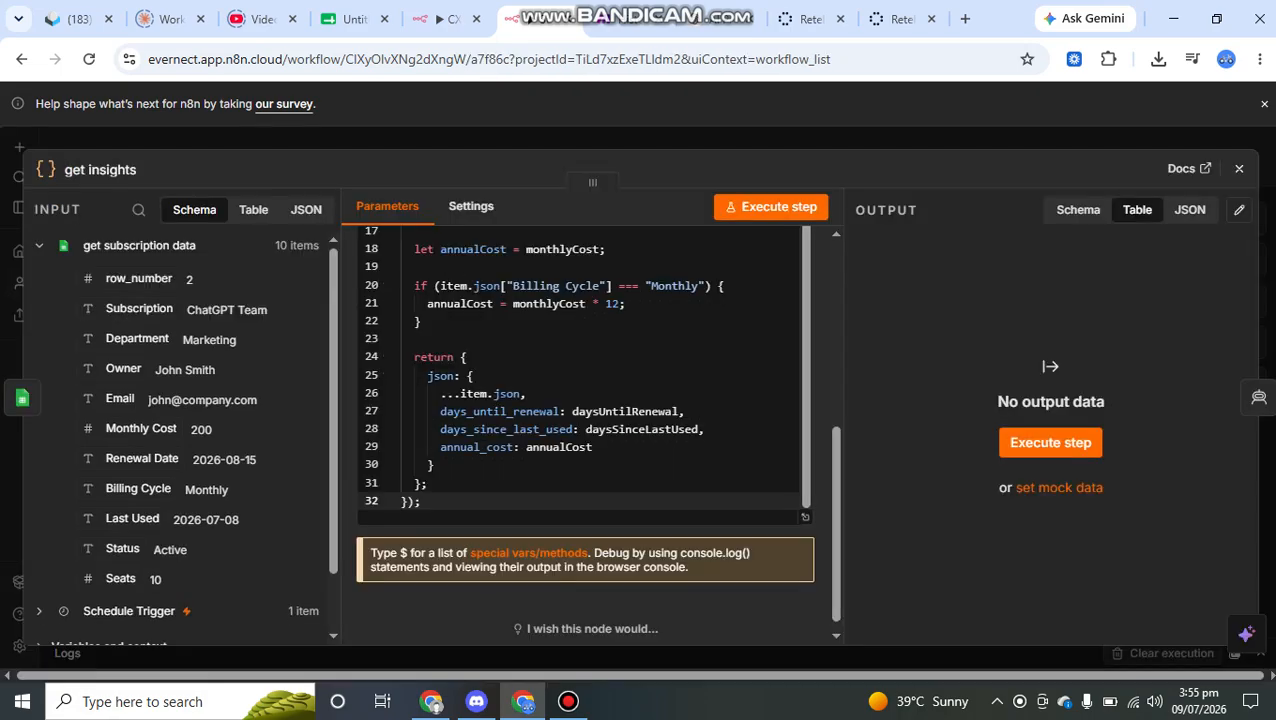
click(443, 19)
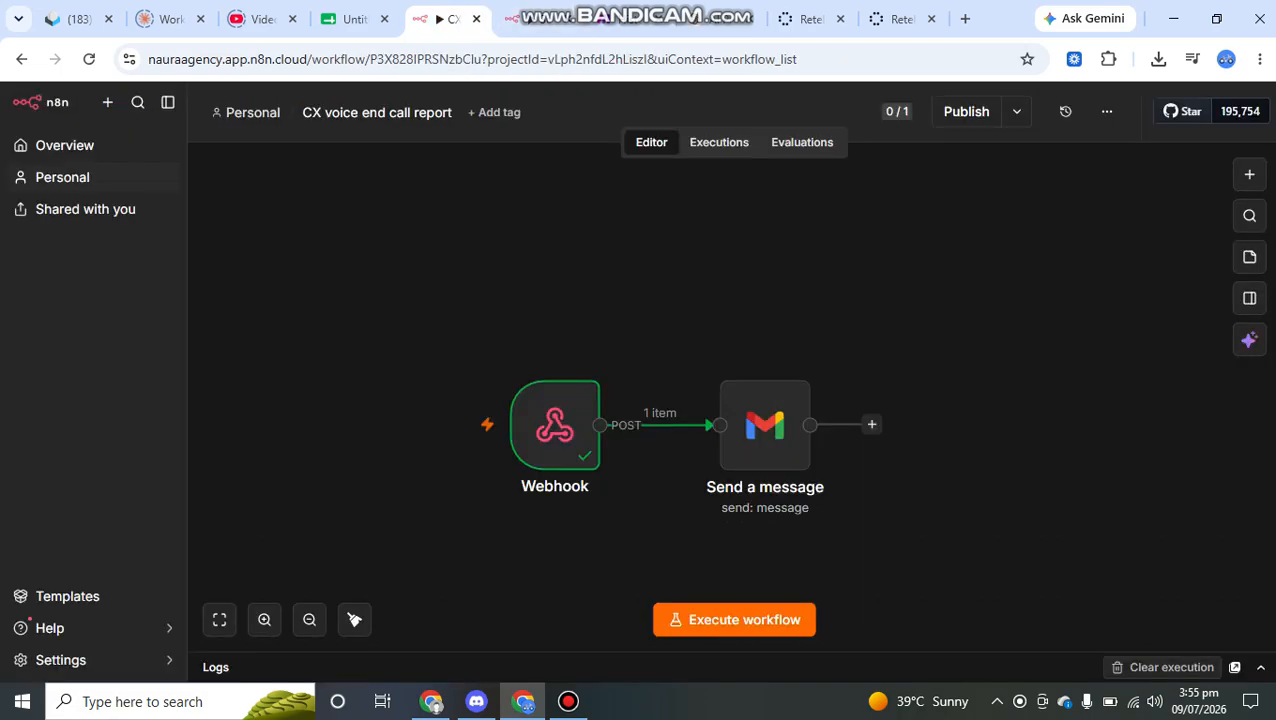
click(352, 19)
scroll(576, 352, up, 2)
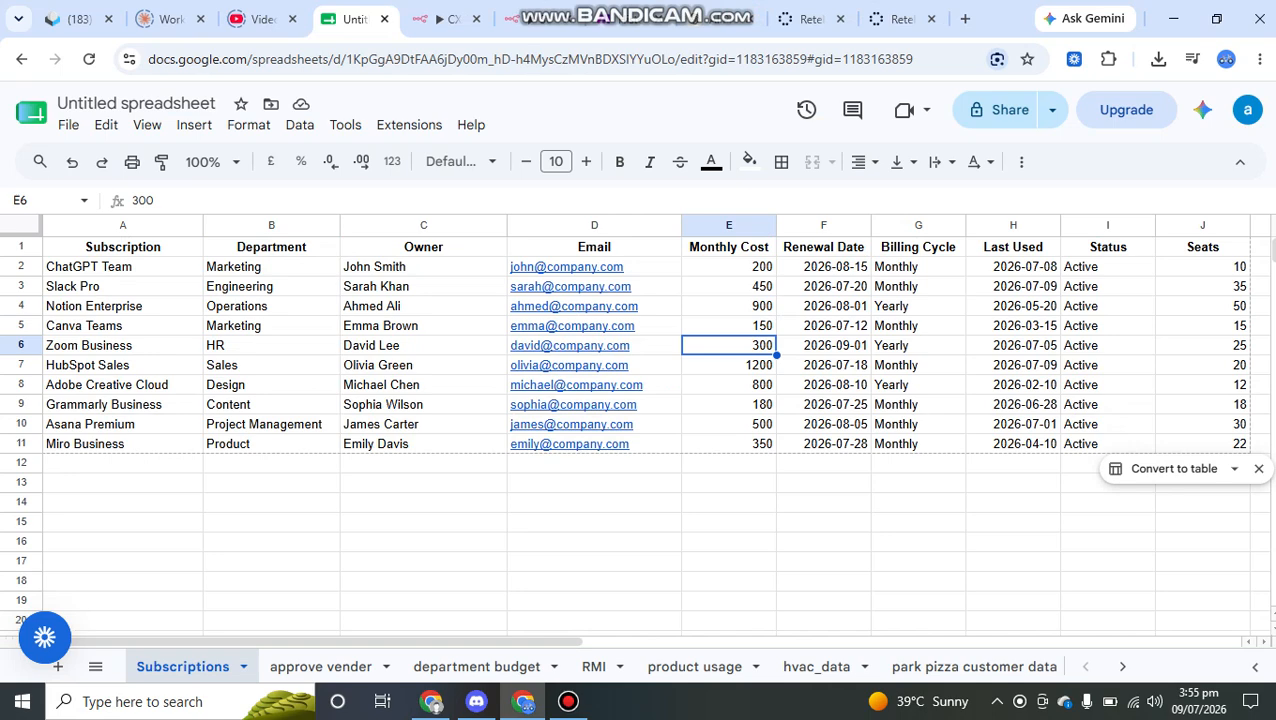
scroll(576, 352, right, 3)
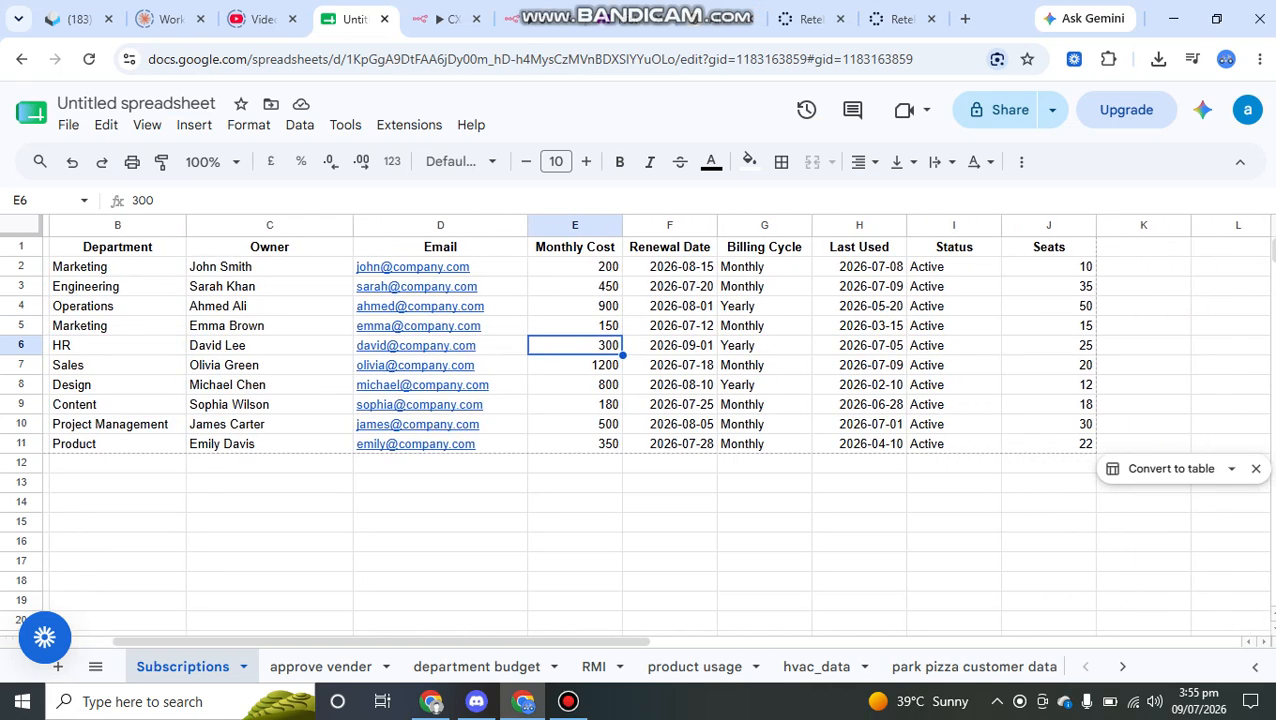
double_click(670, 267)
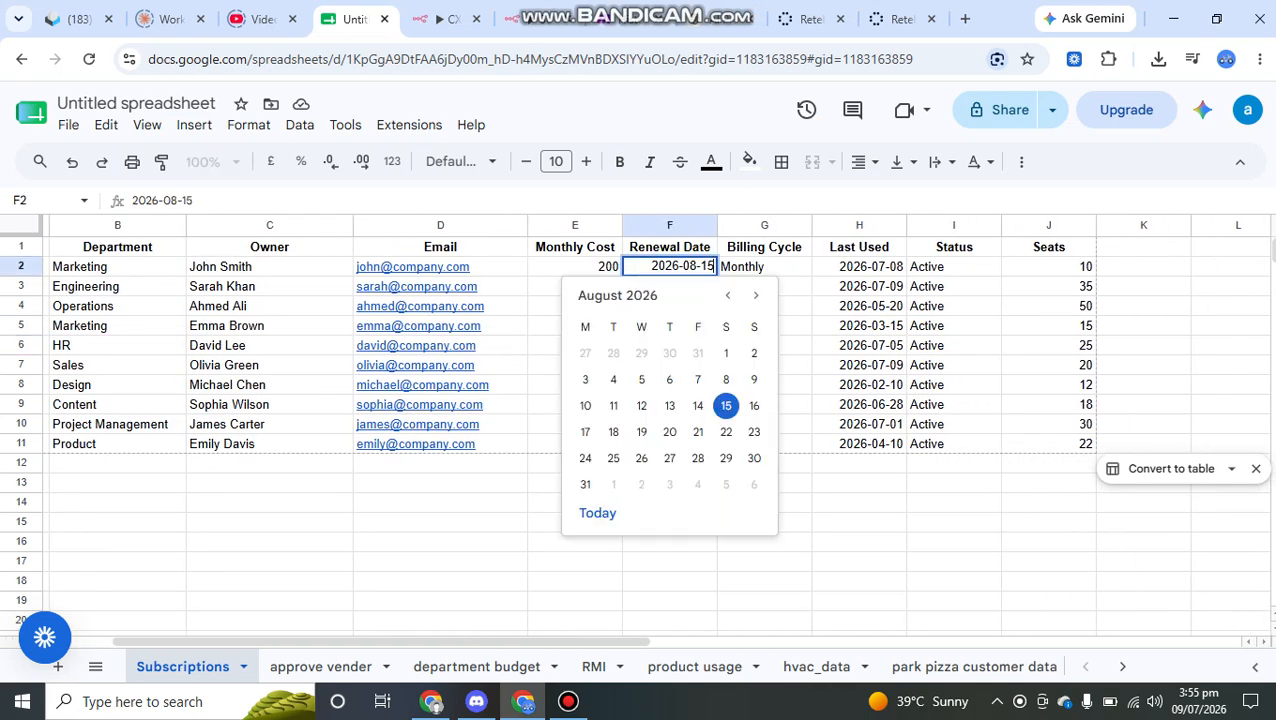
click(860, 267)
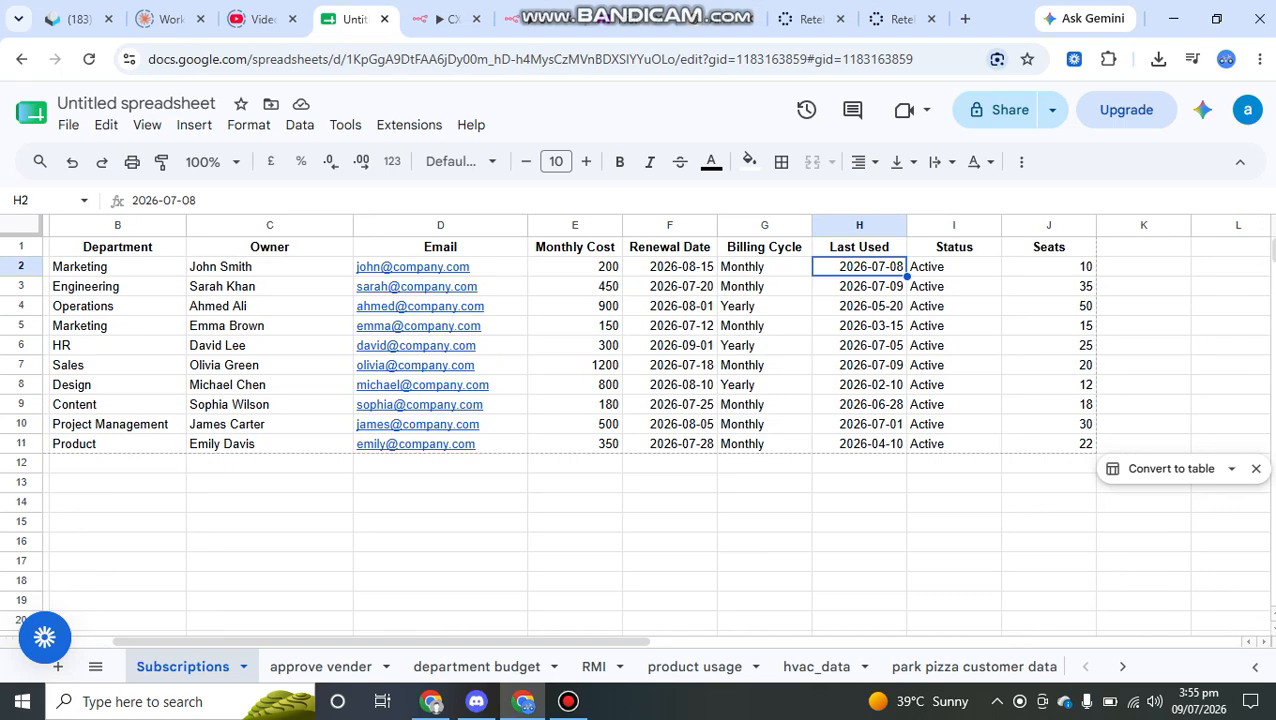
double_click(860, 267)
click(954, 267)
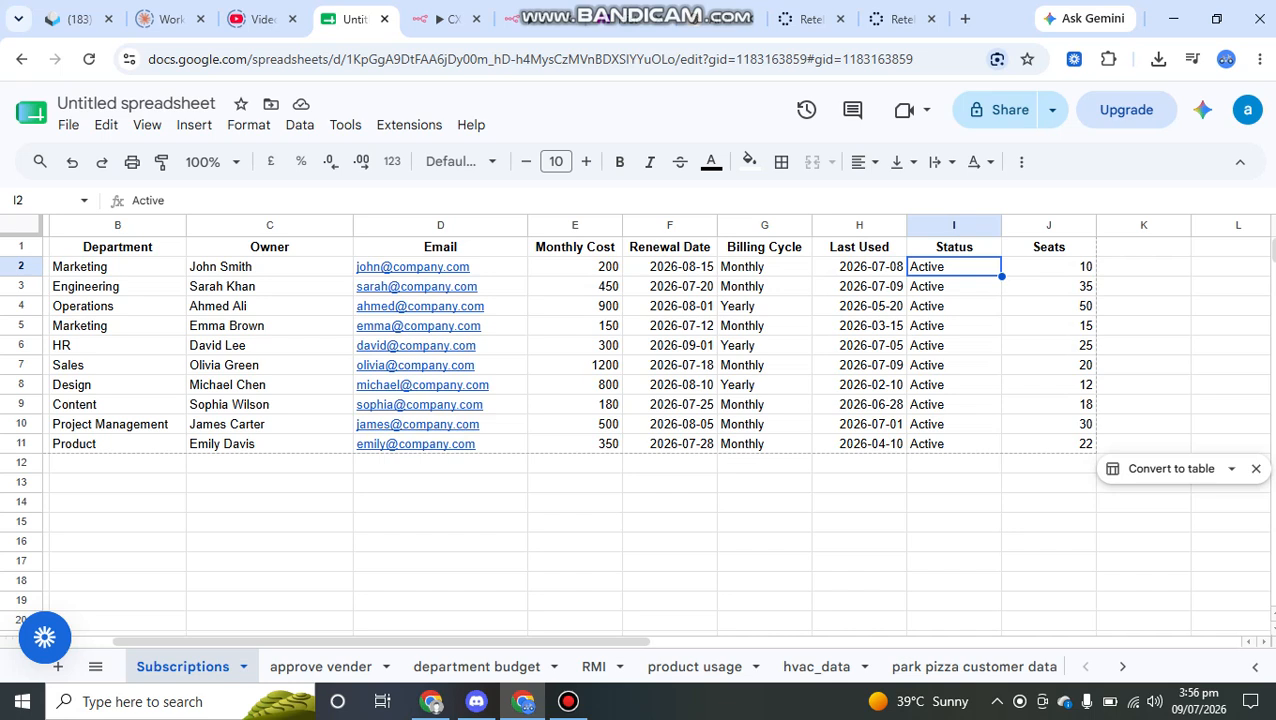
- Return to the get insights node and examine the days_until_renewal, days_since_last_used and annual_cost fields returned by its JavaScript code
click(446, 19)
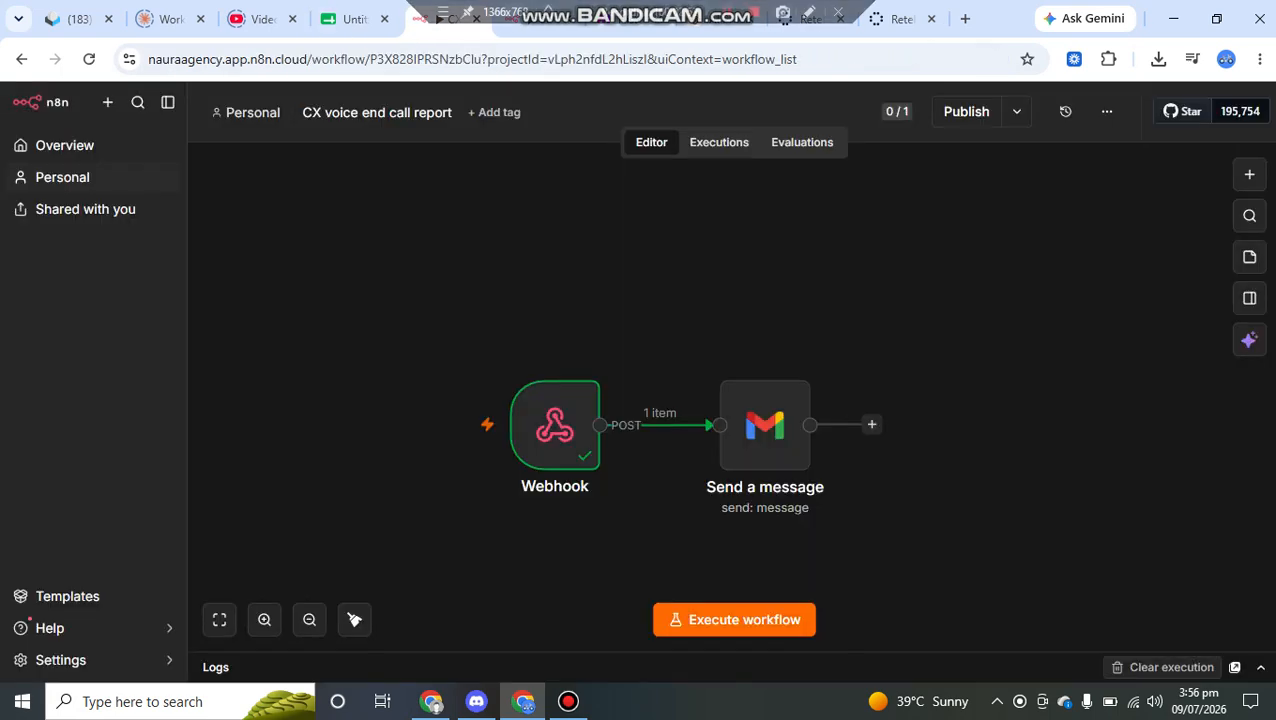
click(540, 19)
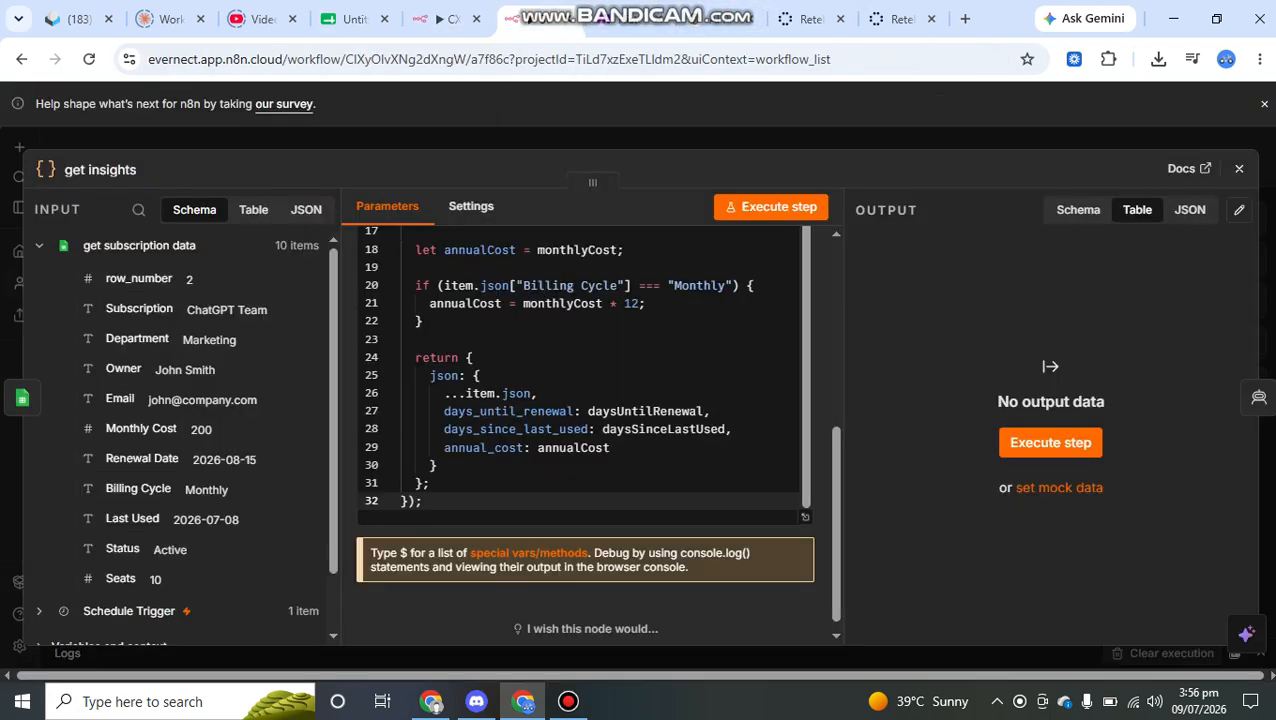
scroll(585, 440, up, 6)
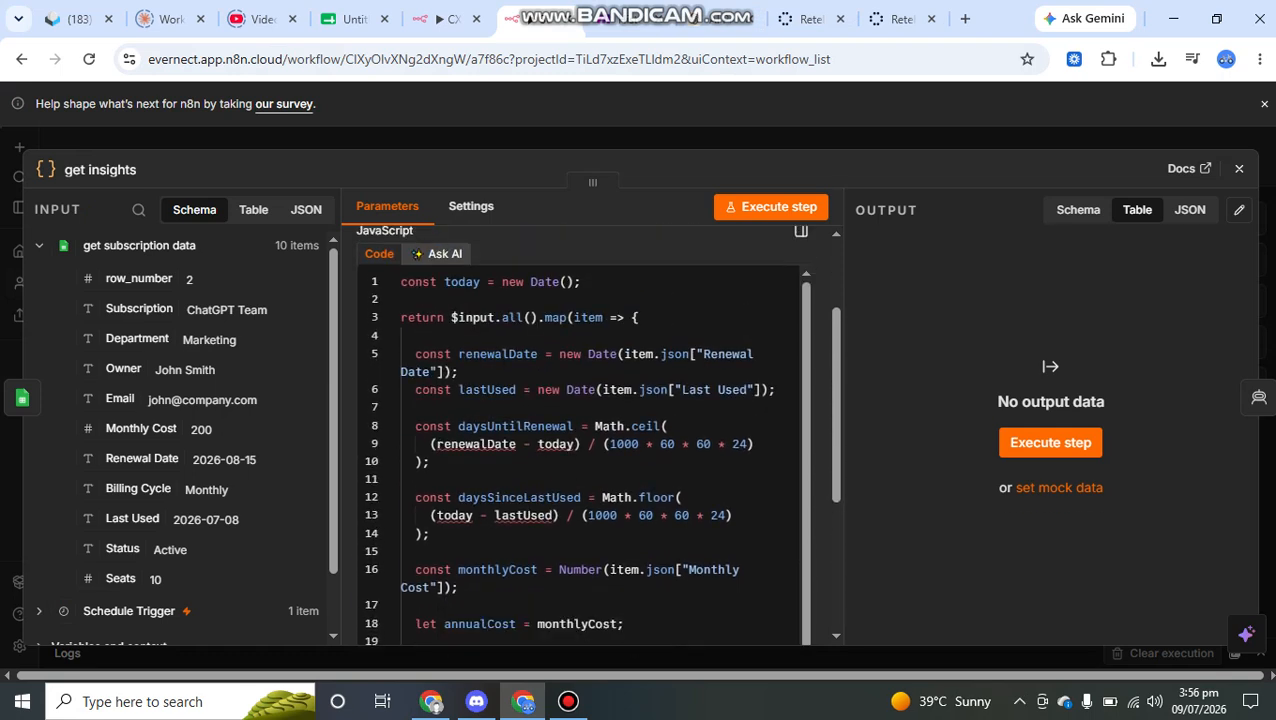
scroll(585, 440, down, 4)
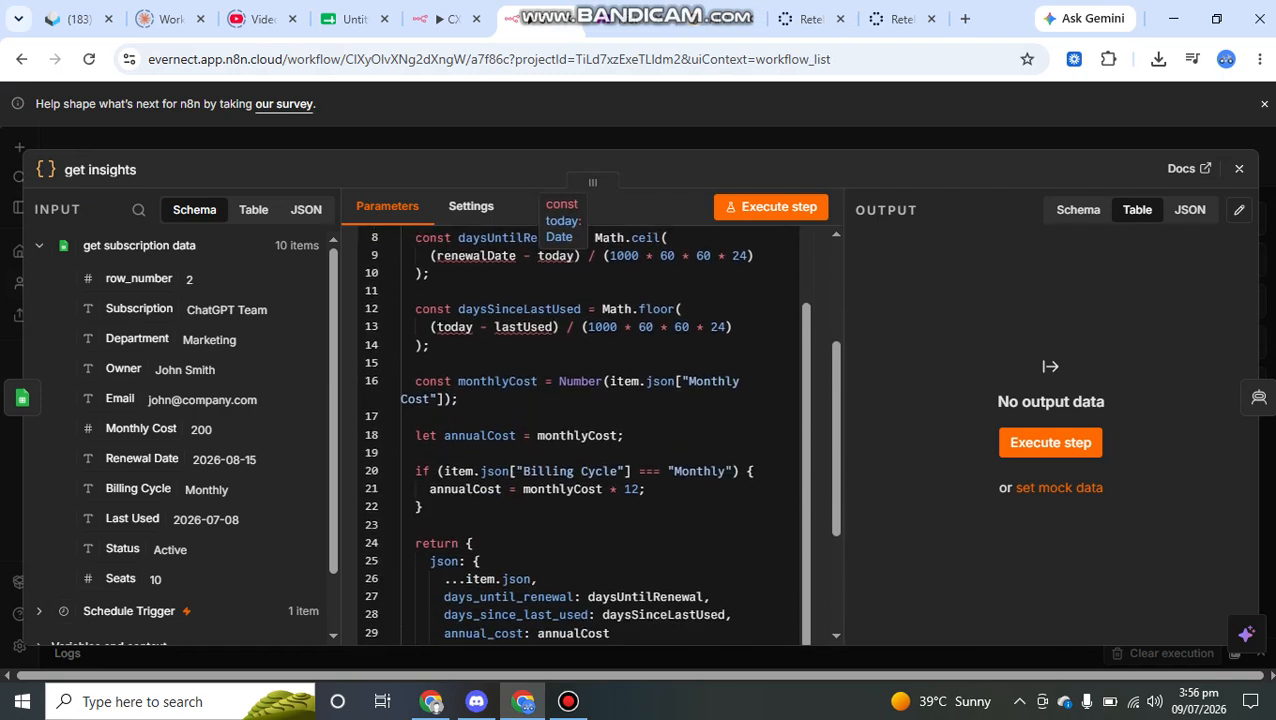
drag(444, 547, 567, 530)
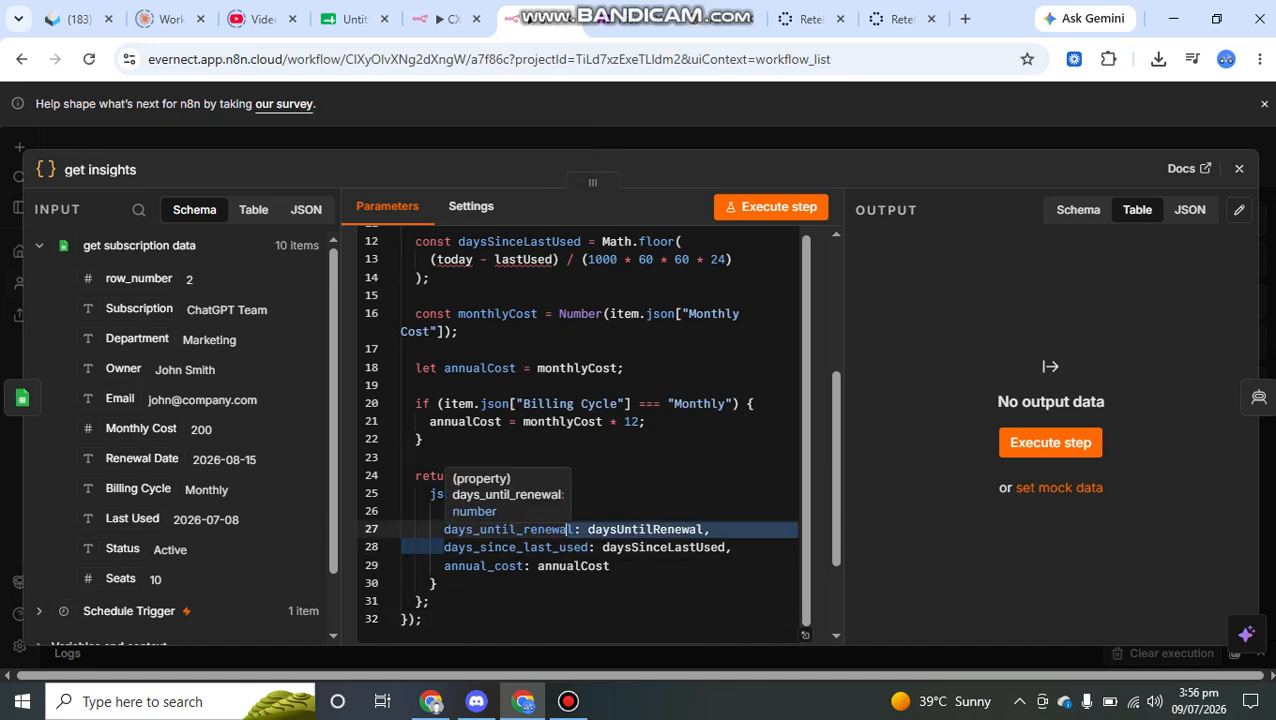
drag(444, 547, 590, 547)
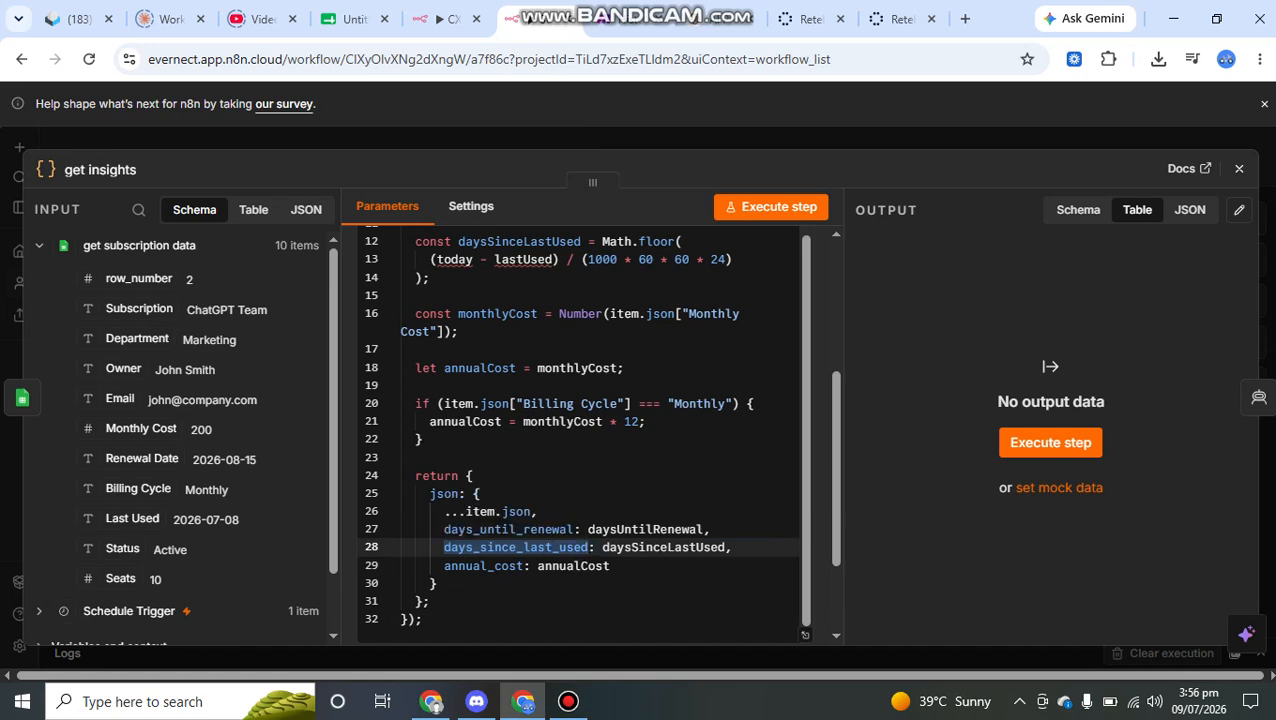
click(444, 566)
drag(444, 566, 519, 566)
click(572, 529)
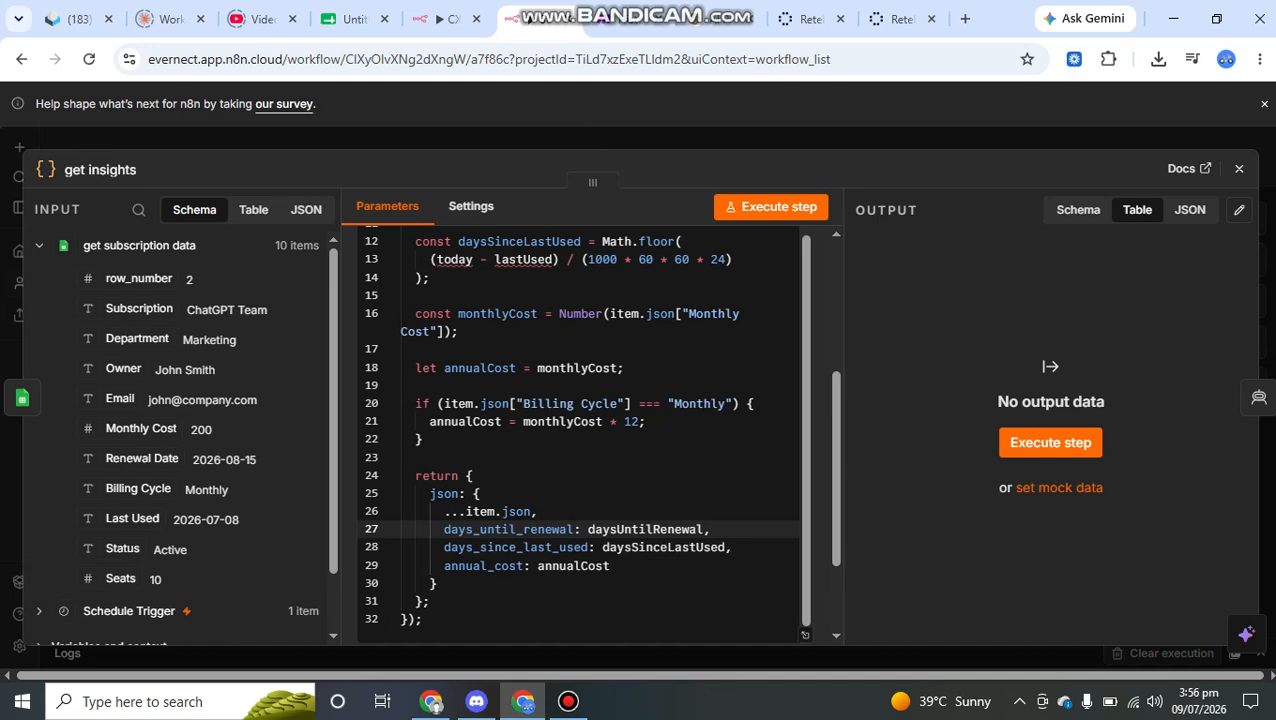
- Review the get insights JavaScript from its first line, select the whole code, and execute the node
scroll(572, 529, up, 2)
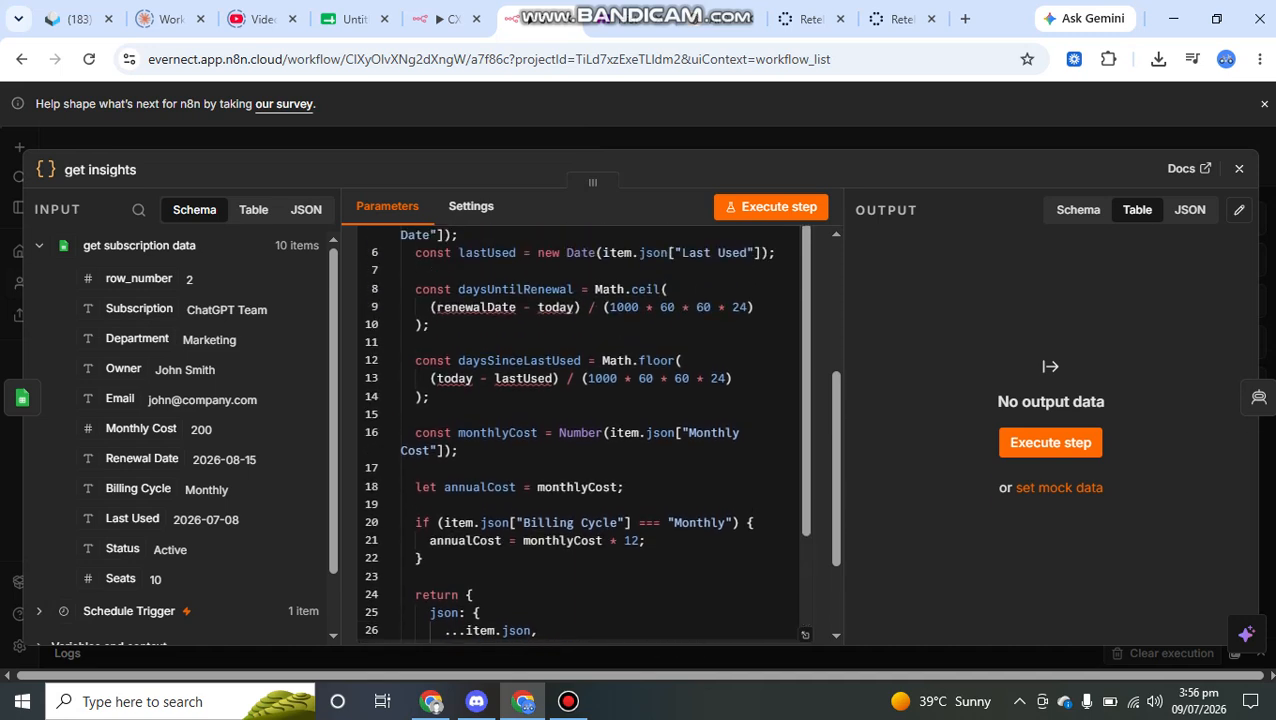
scroll(597, 434, up, 1)
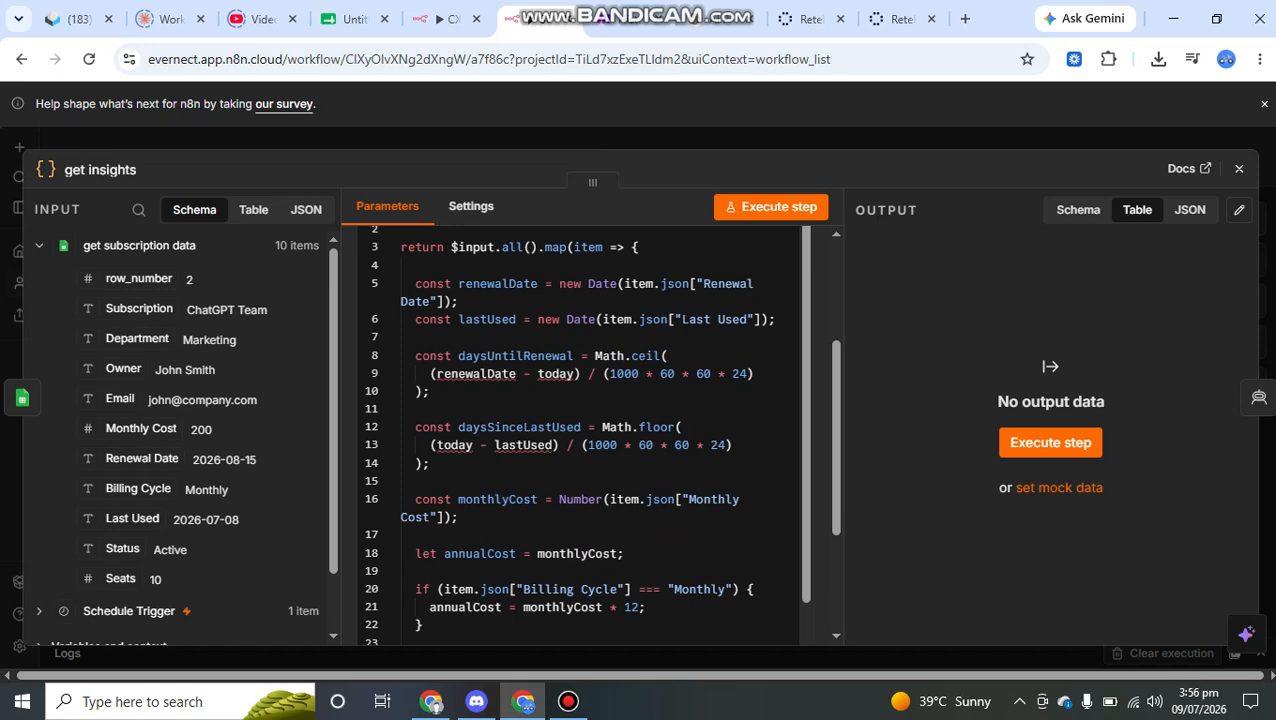
scroll(597, 434, up, 2)
click(401, 288)
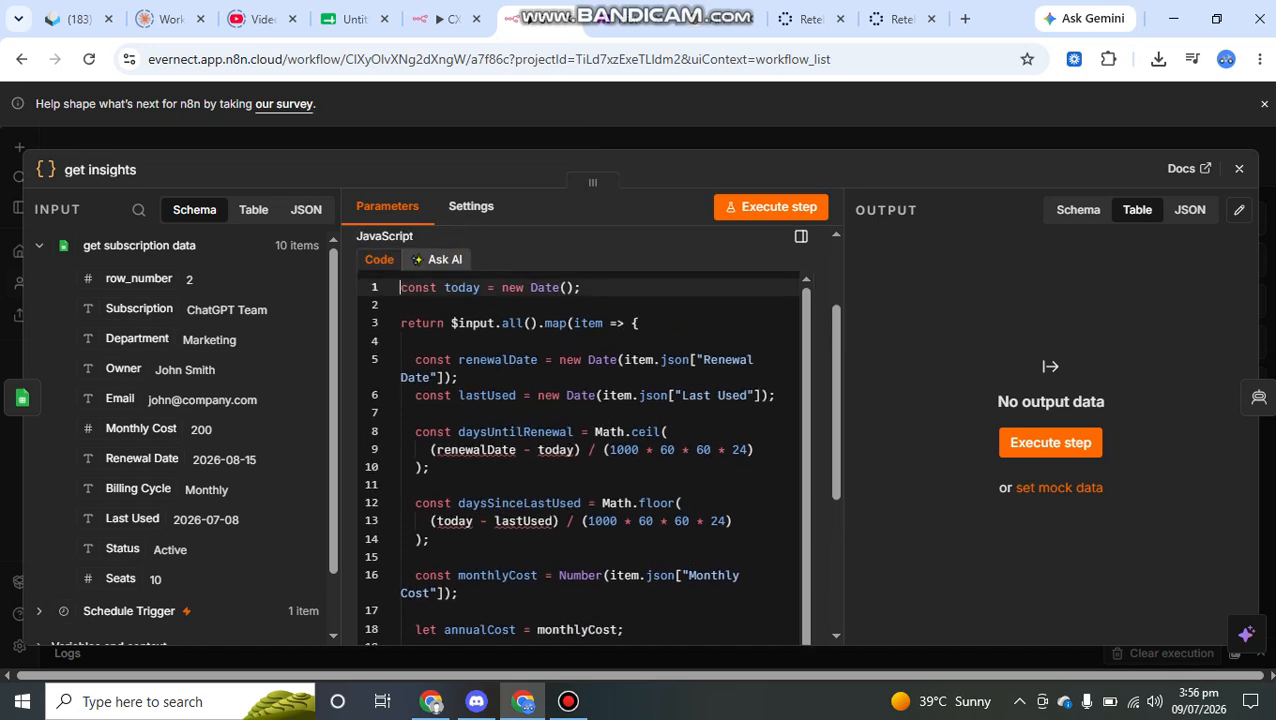
key(ctrl+a)
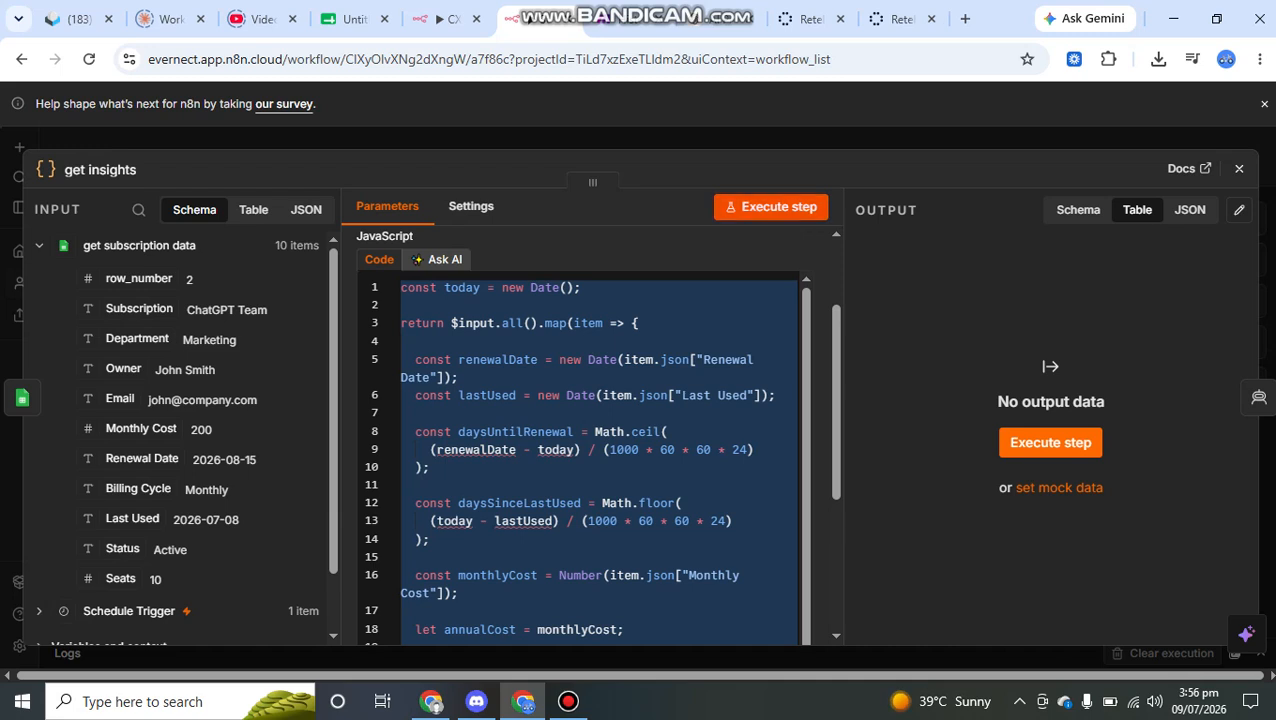
click(771, 207)
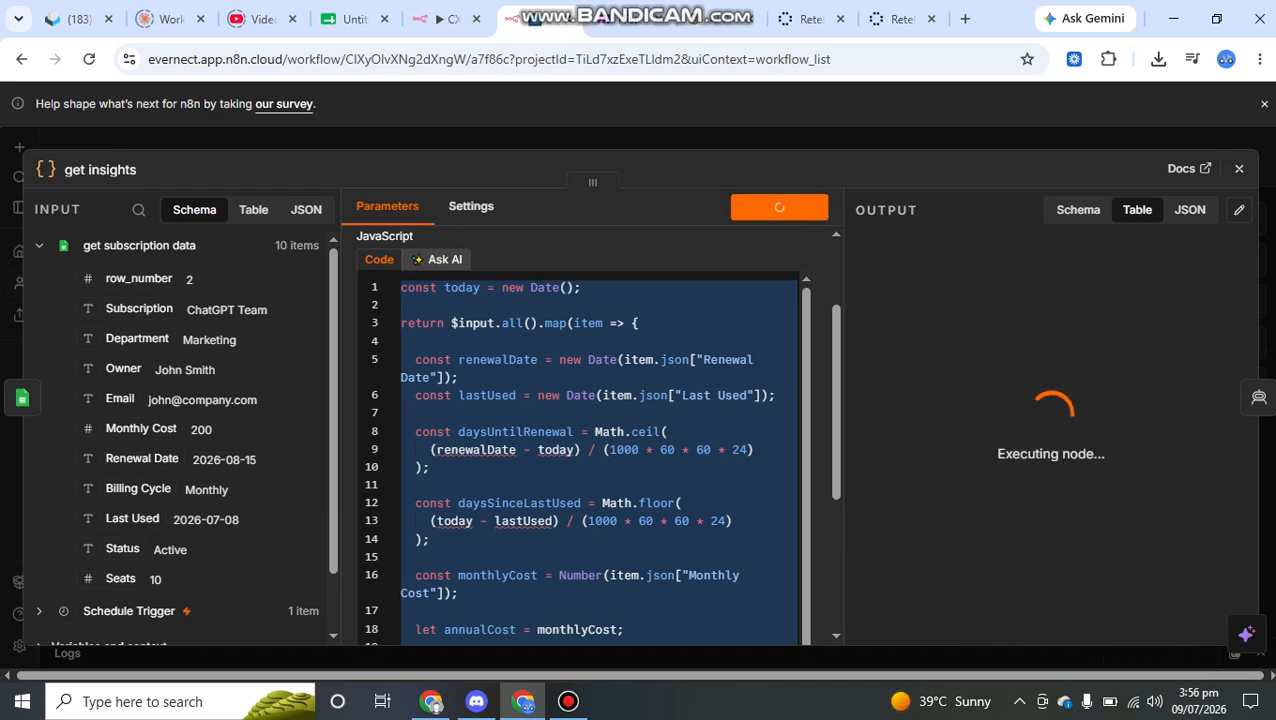
click(690, 324)
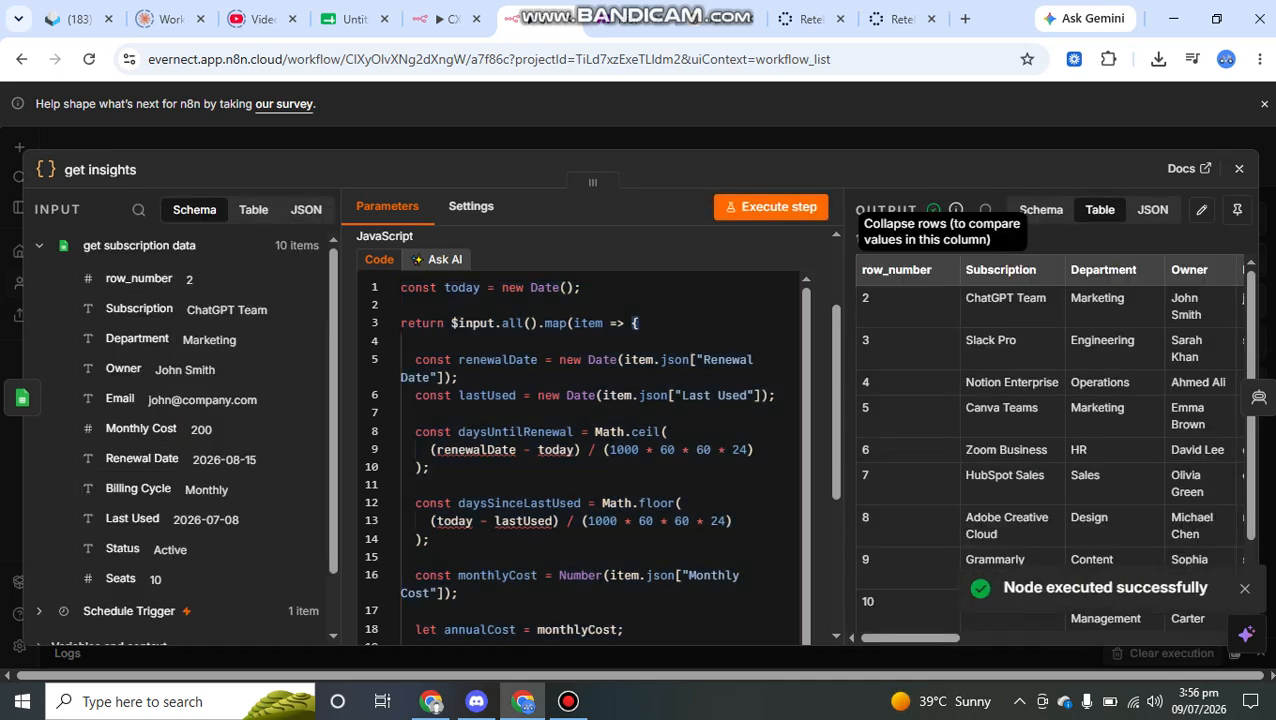
- View the get insights output as a schema, examine its calculated renewal, usage and annual cost fields, and close the node
click(1041, 210)
scroll(1040, 440, down, 1)
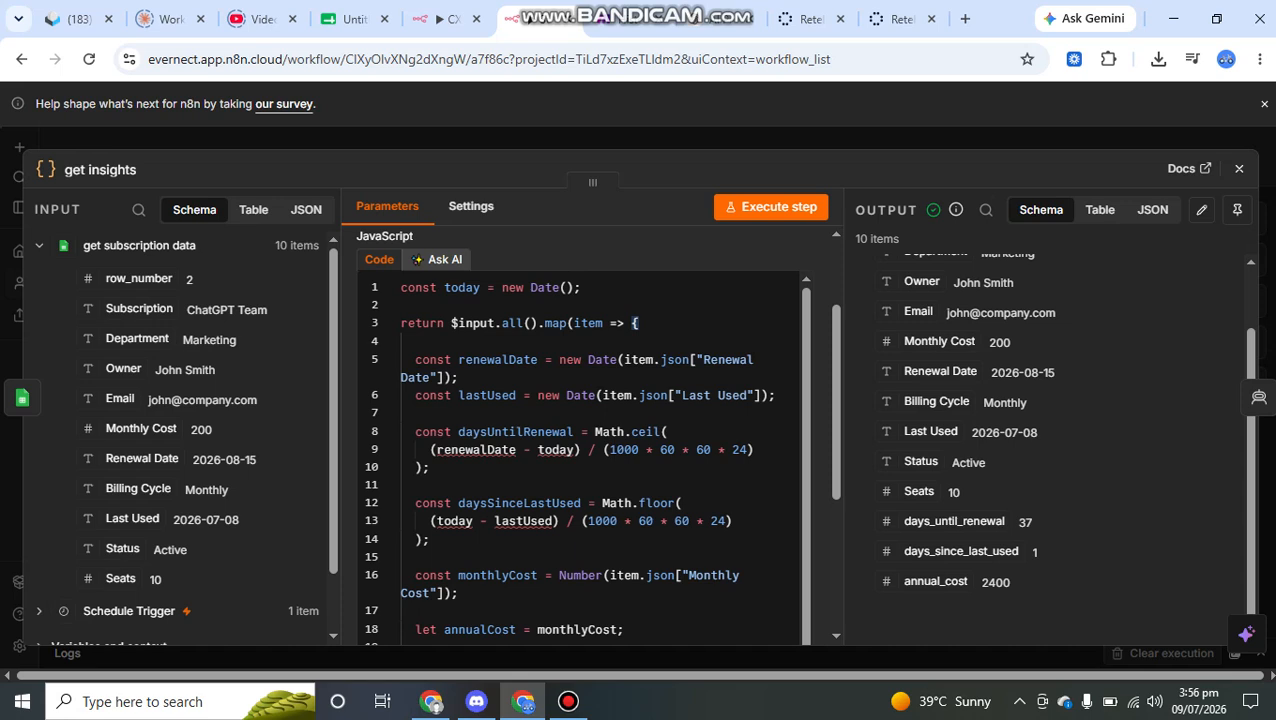
double_click(1025, 522)
scroll(1050, 430, up, 1)
scroll(1050, 430, down, 1)
drag(1011, 583, 981, 583)
scroll(1050, 430, up, 2)
scroll(1050, 430, down, 2)
click(330, 138)
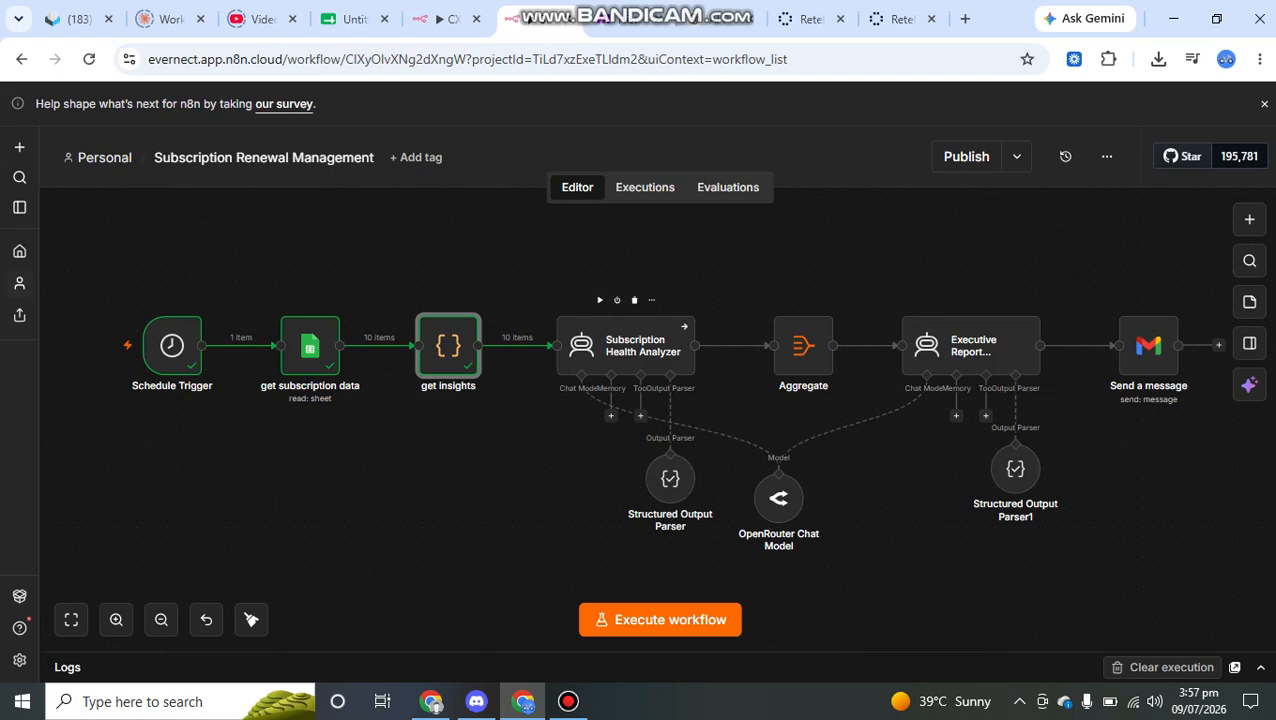
- Open the Subscription Health Analyzer node and read the analyst role and opening instructions of its system message
click(626, 346)
double_click(626, 346)
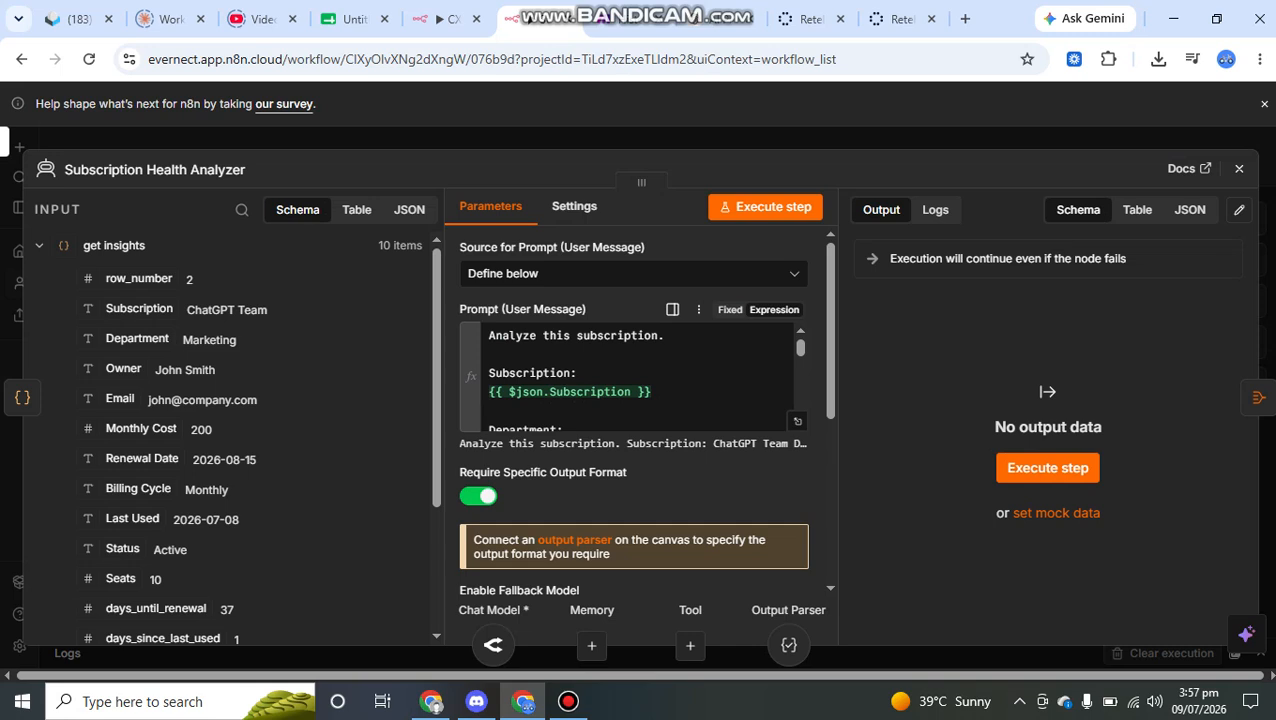
scroll(630, 380, down, 8)
scroll(640, 440, down, 3)
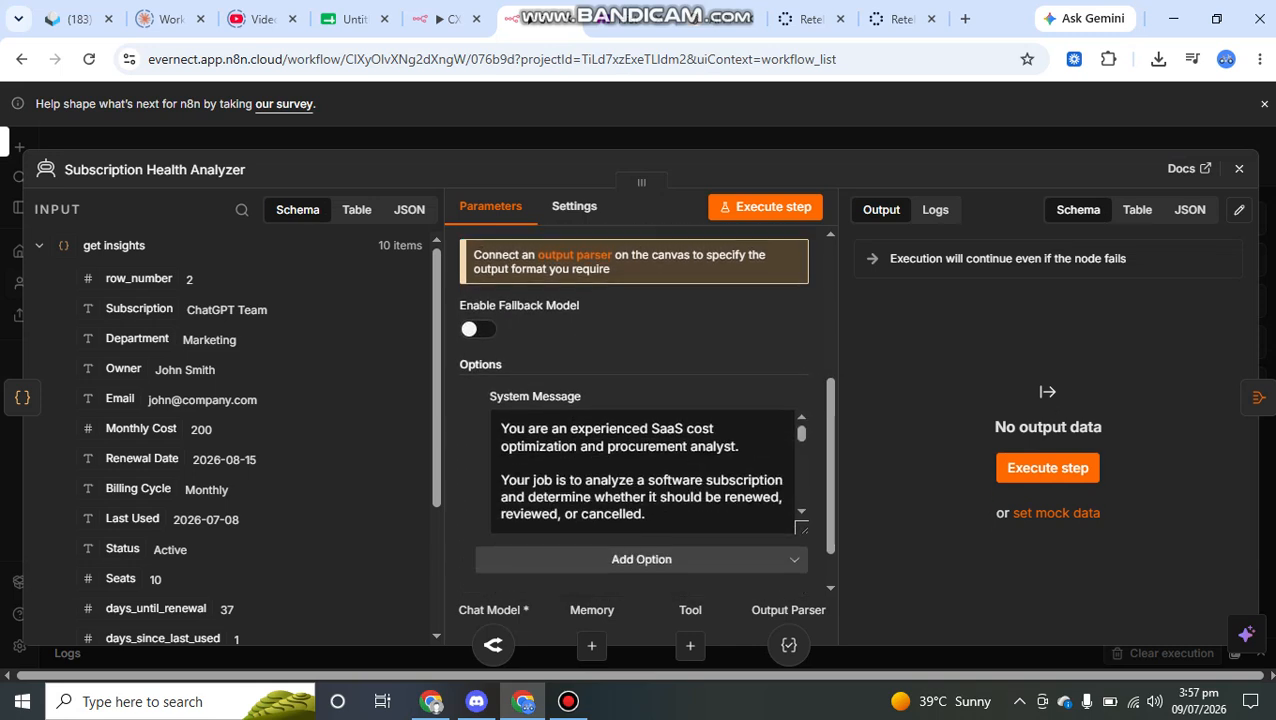
drag(501, 410, 713, 410)
drag(517, 428, 690, 428)
click(690, 428)
scroll(690, 420, down, 1)
drag(570, 436, 718, 436)
drag(506, 453, 632, 453)
click(647, 470)
drag(501, 469, 556, 469)
click(602, 469)
- Read the Usage Analysis, Cost Analysis and Recommendations rules in the Subscription Health Analyzer's system message
scroll(645, 455, down, 1)
scroll(645, 455, down, 2)
scroll(645, 455, down, 2)
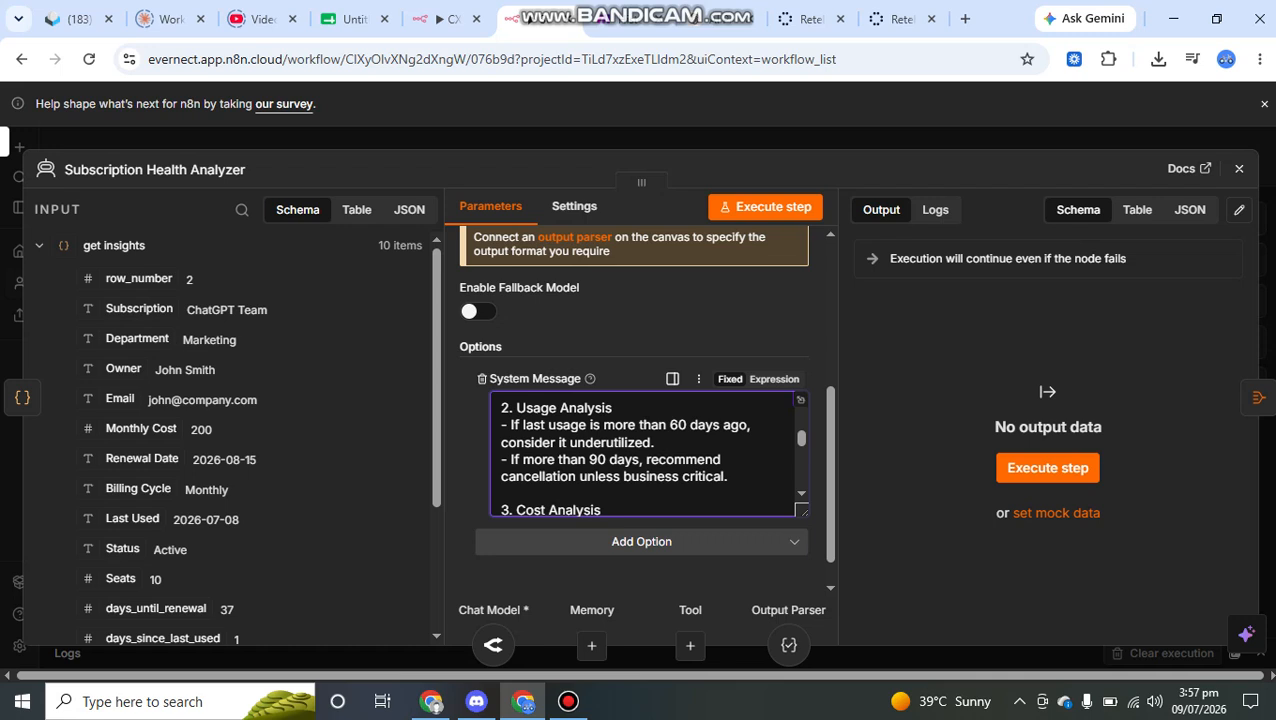
scroll(645, 455, down, 4)
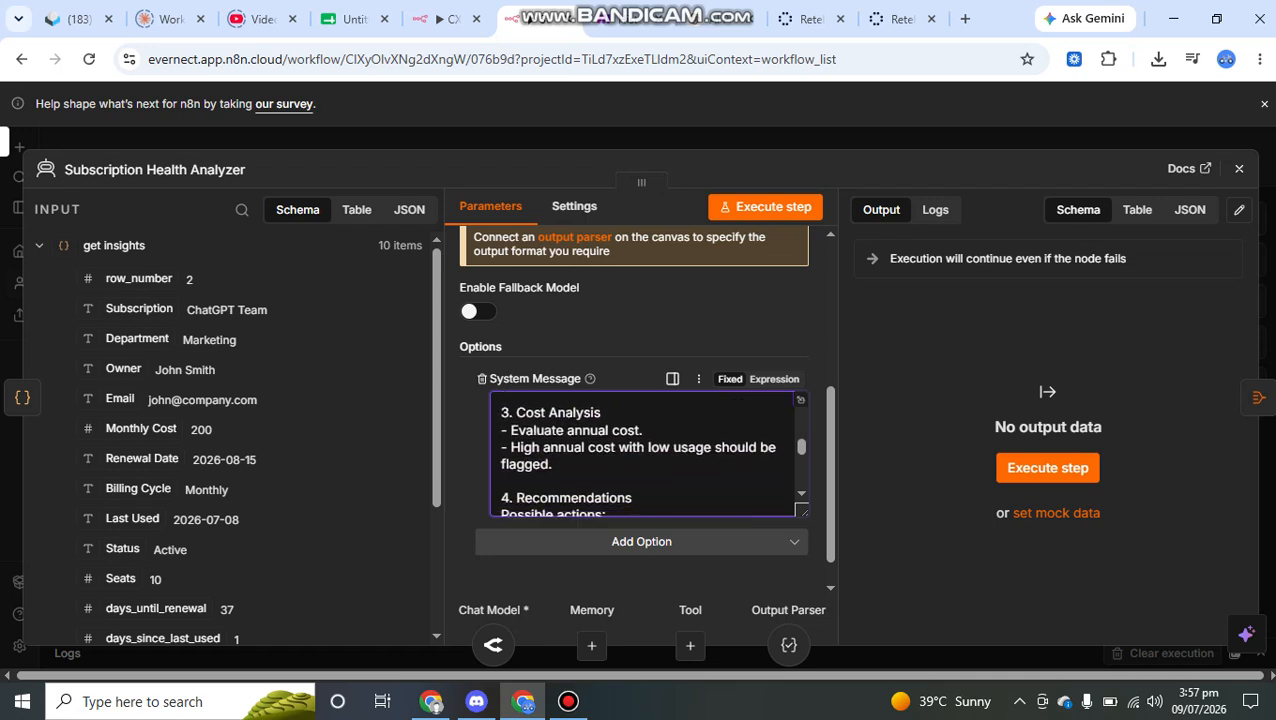
scroll(645, 455, down, 2)
scroll(645, 455, up, 2)
scroll(645, 455, down, 3)
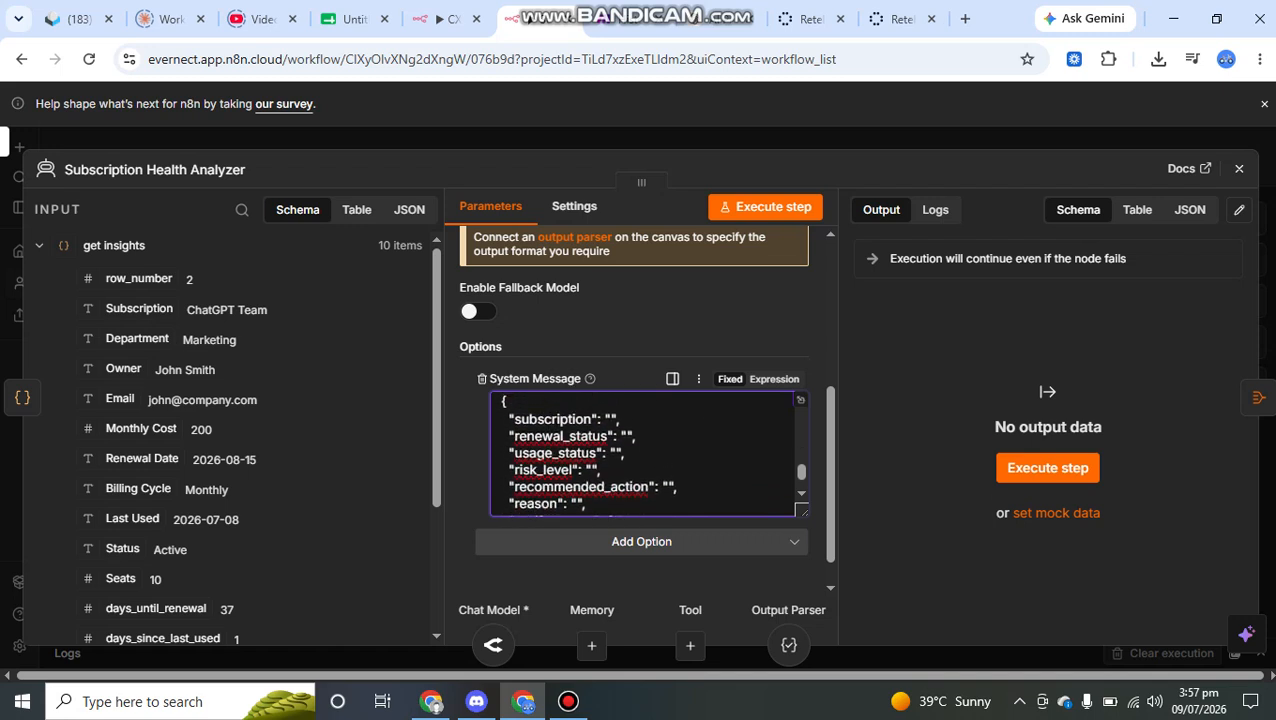
- Select the JSON output structure at the end of the system message, review its fields, and close the node
scroll(645, 455, up, 1)
drag(501, 441, 598, 512)
scroll(645, 455, up, 2)
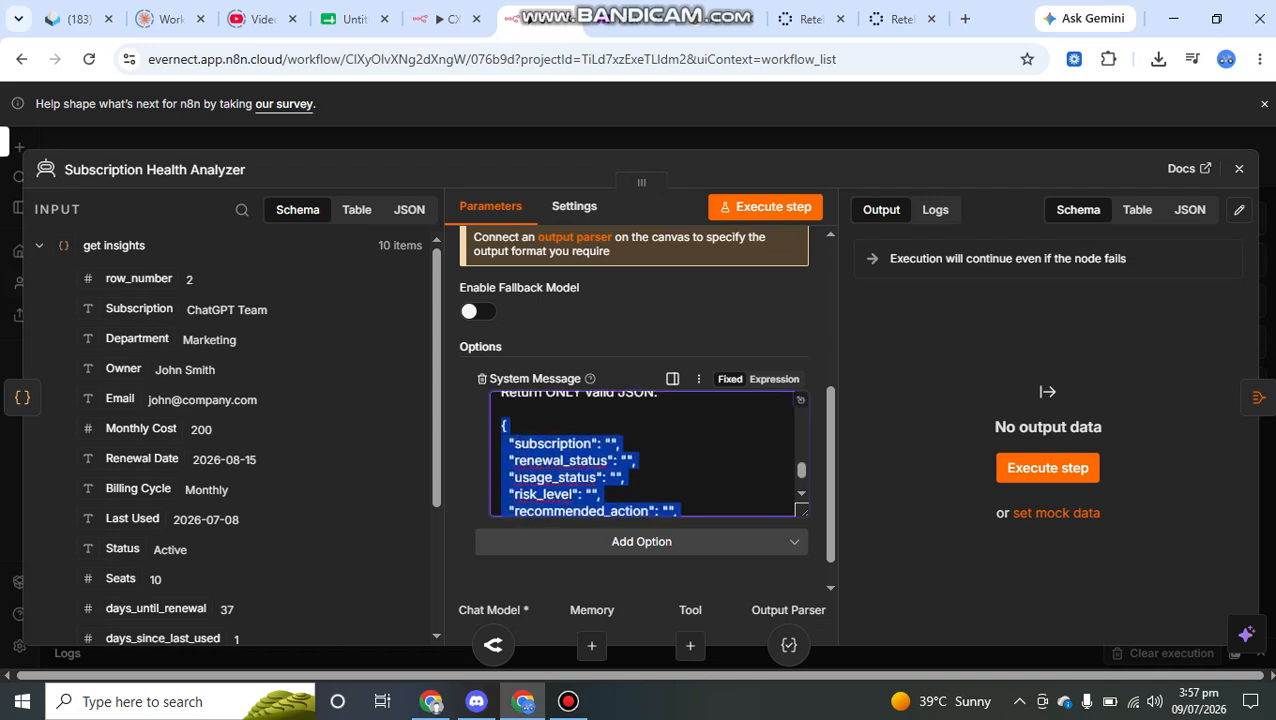
scroll(645, 455, down, 1)
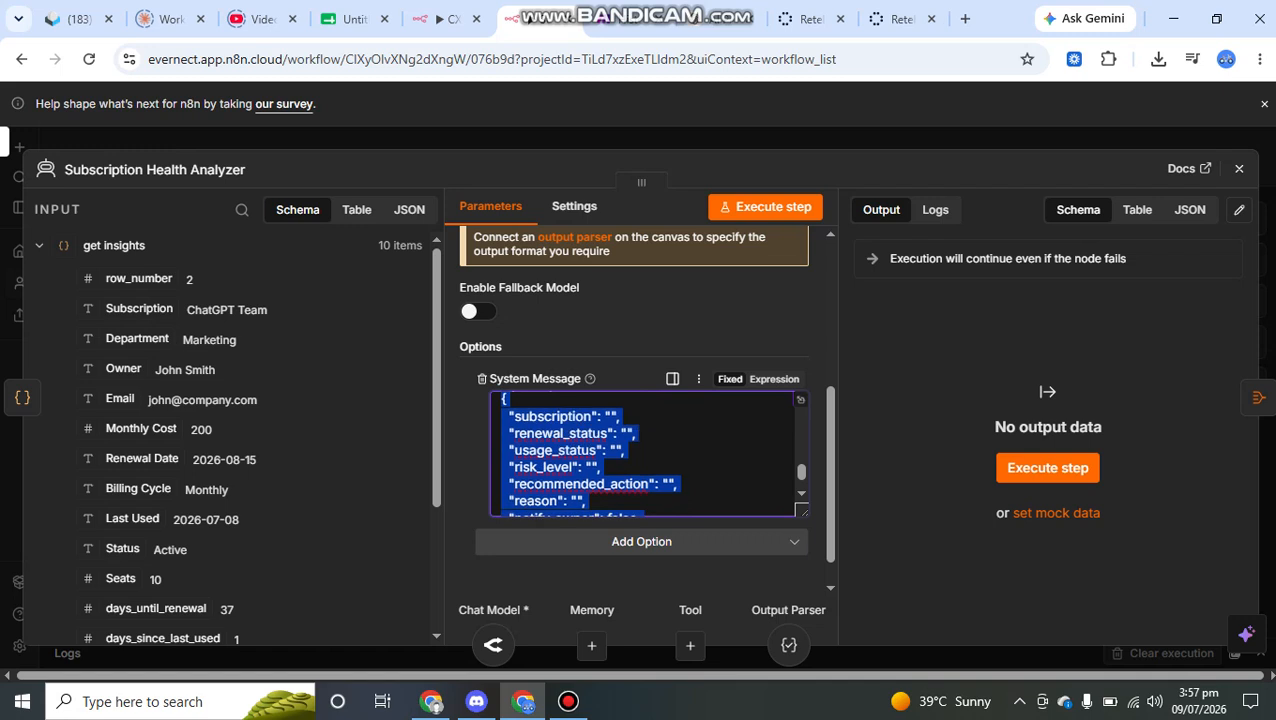
scroll(645, 455, down, 2)
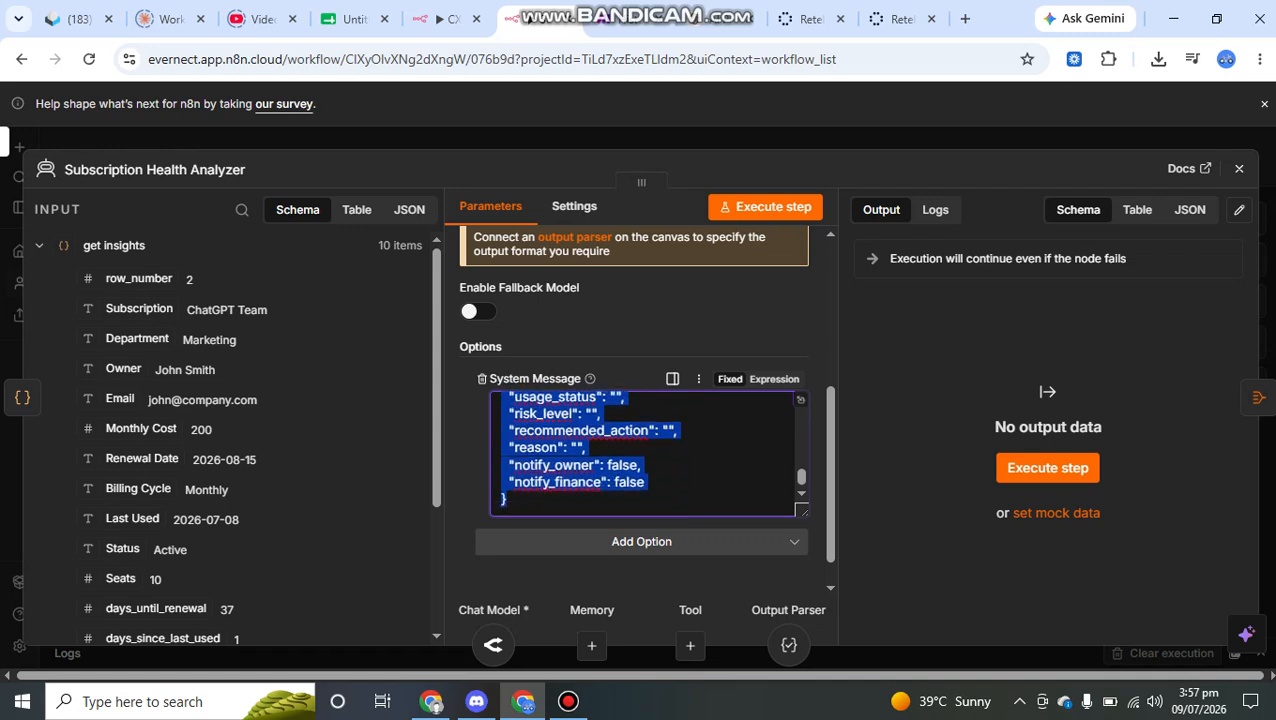
click(740, 138)
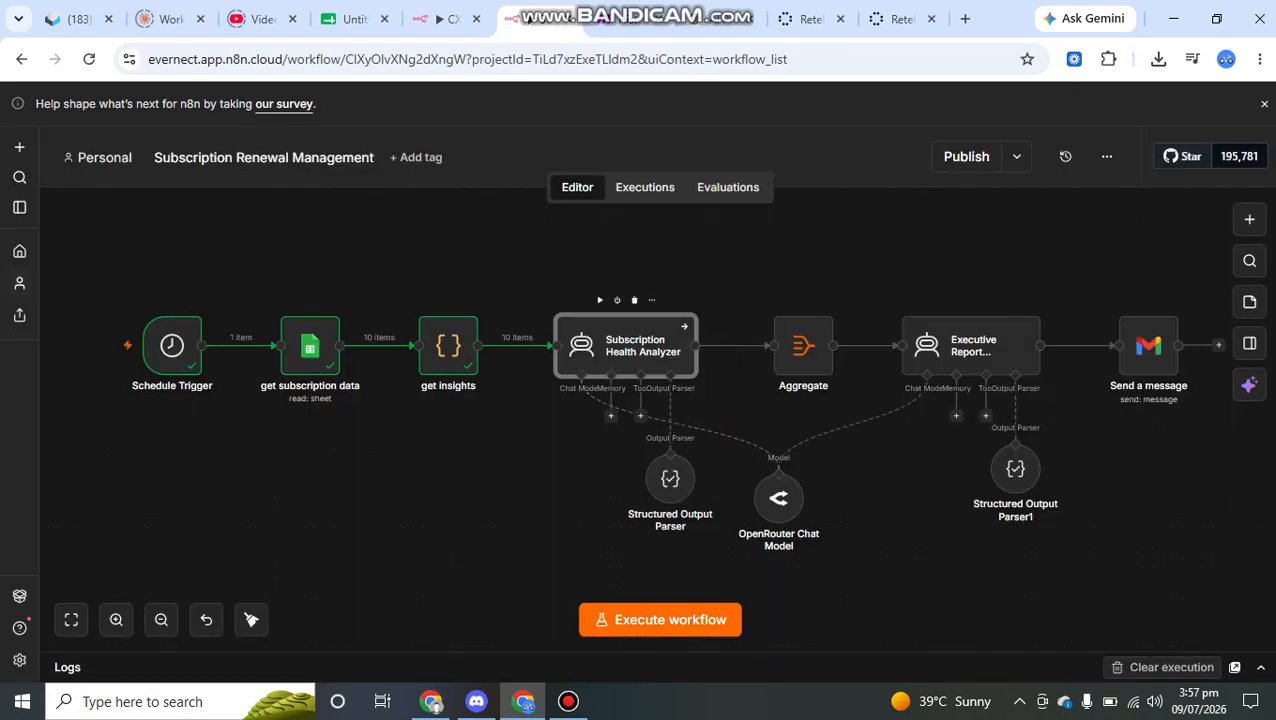
- Reopen the Subscription Health Analyzer node to check its user prompt and Require Specific Output Format setting, and close it
double_click(640, 346)
scroll(645, 410, down, 2)
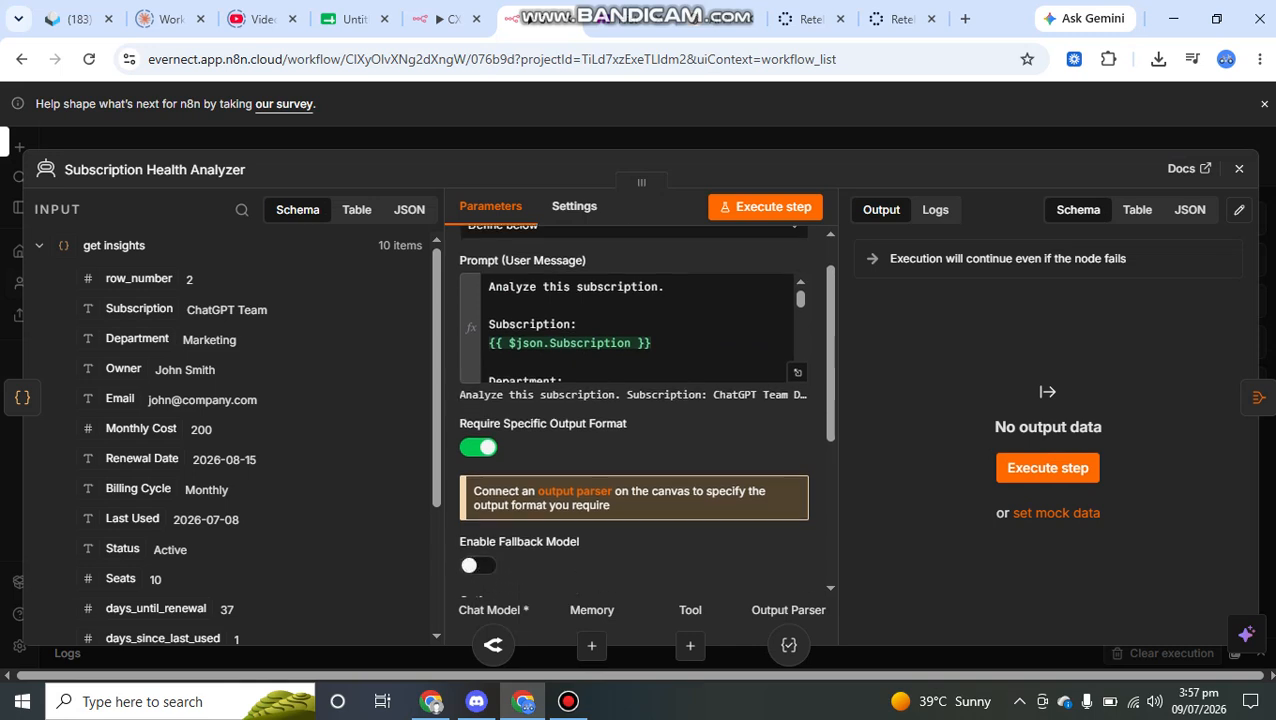
key(Escape)
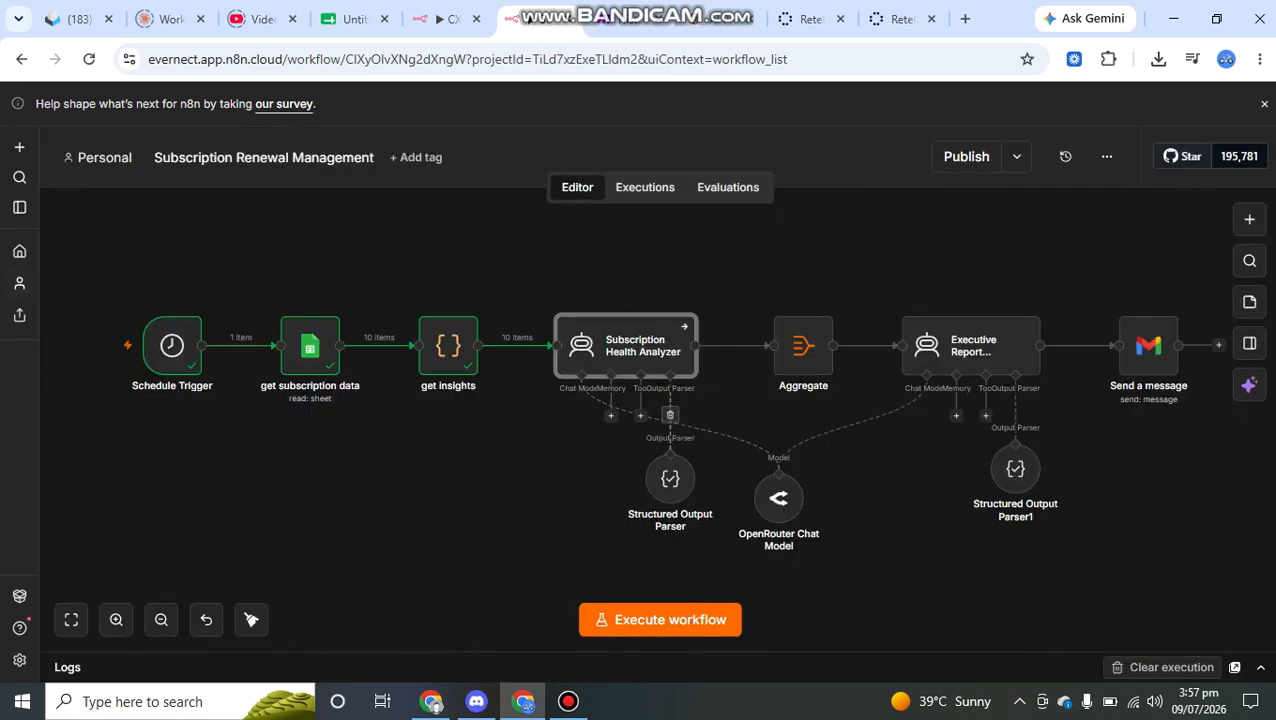
- Open the Structured Output Parser attached to the Subscription Health Analyzer and select its entire JSON example for review
click(672, 478)
double_click(670, 478)
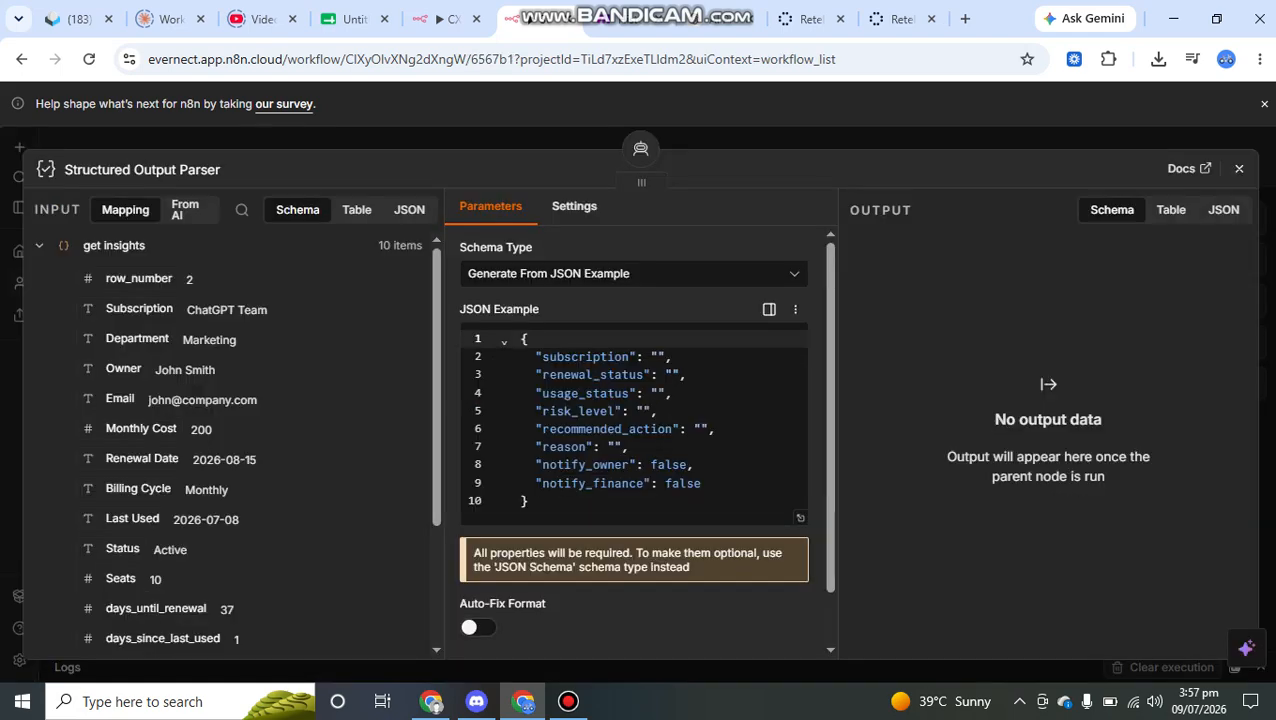
drag(530, 501, 521, 336)
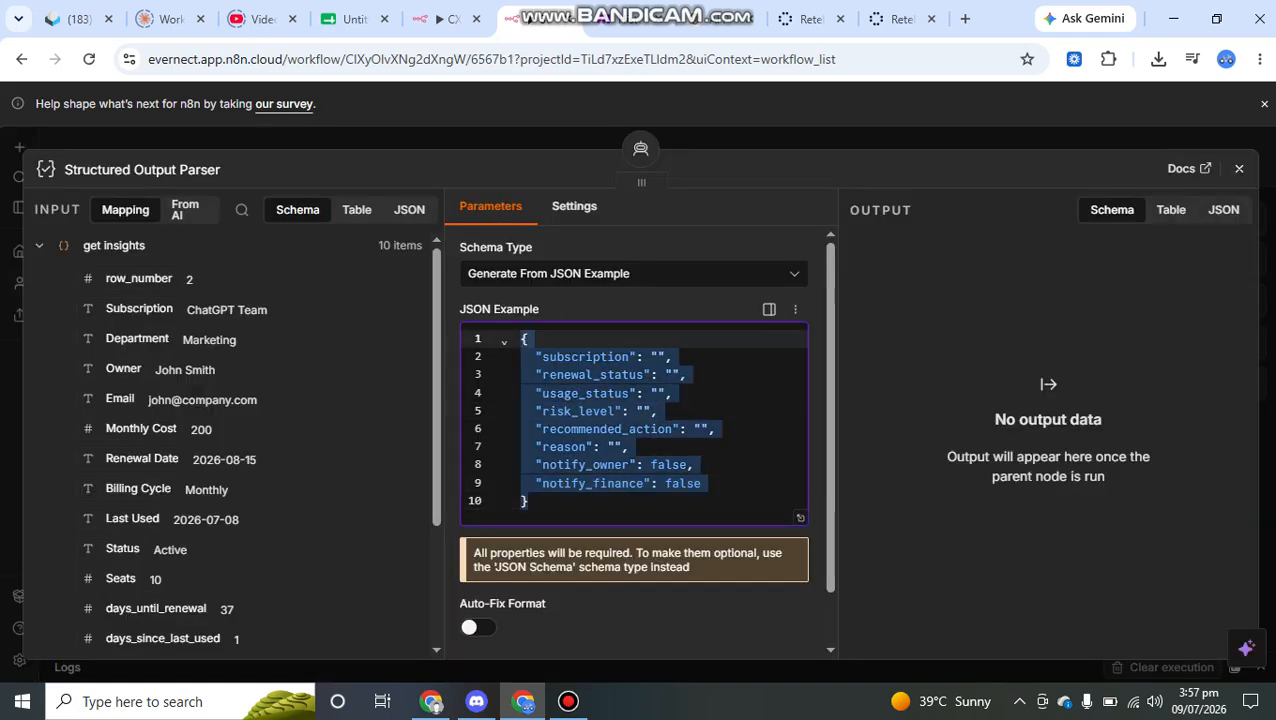
drag(550, 446, 557, 430)
drag(566, 436, 572, 411)
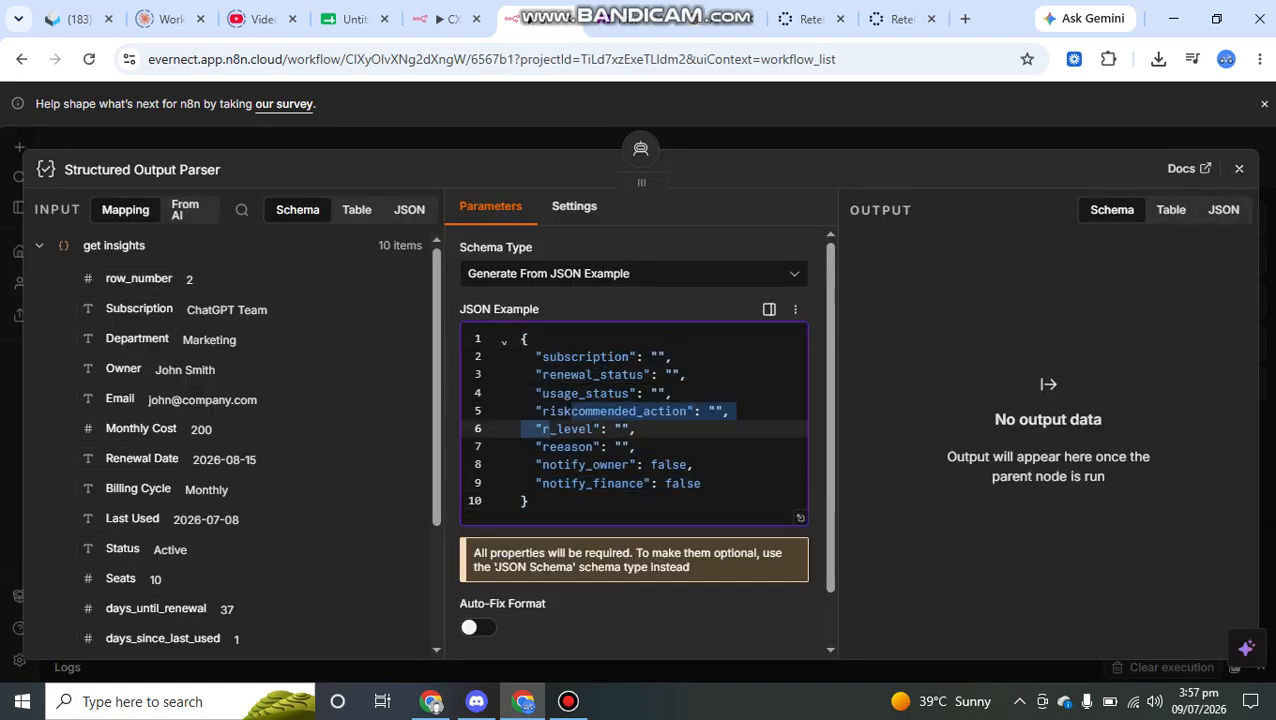
key(ctrl+z)
- Close the output parser, run only the Subscription Health Analyzer node, and return to the workflow canvas
key(Escape)
double_click(625, 345)
click(765, 206)
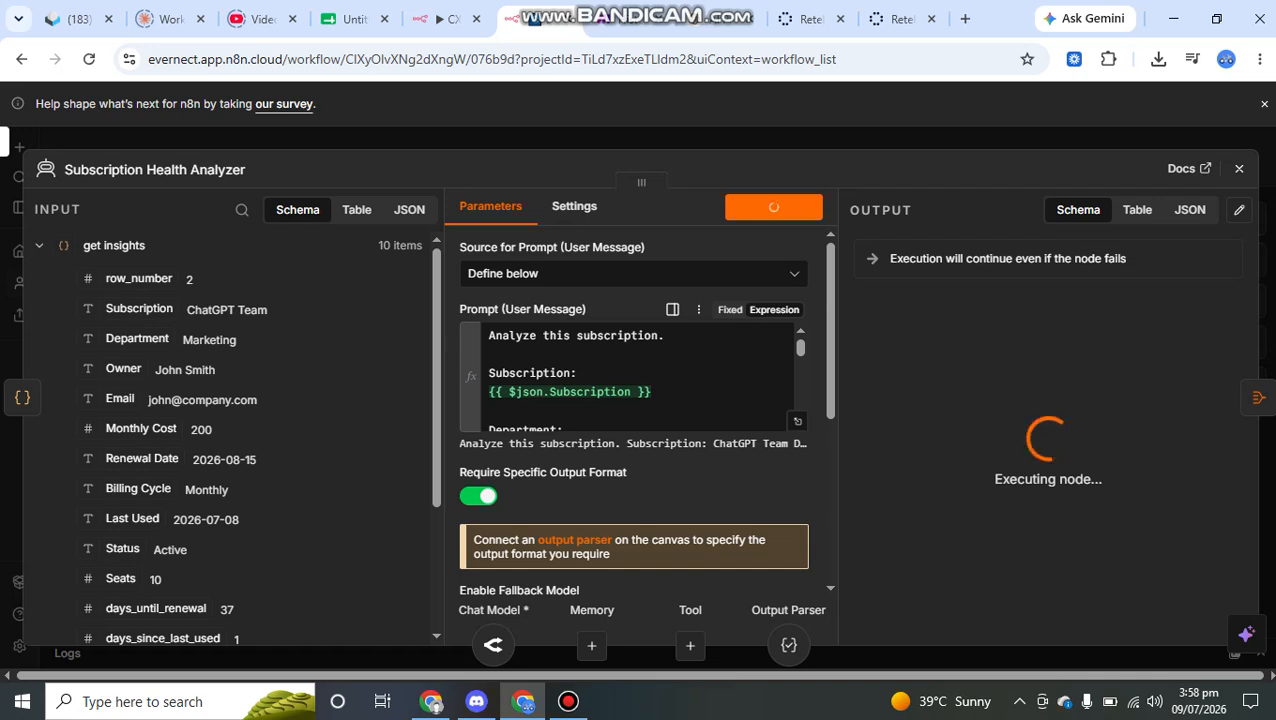
scroll(630, 375, down, 3)
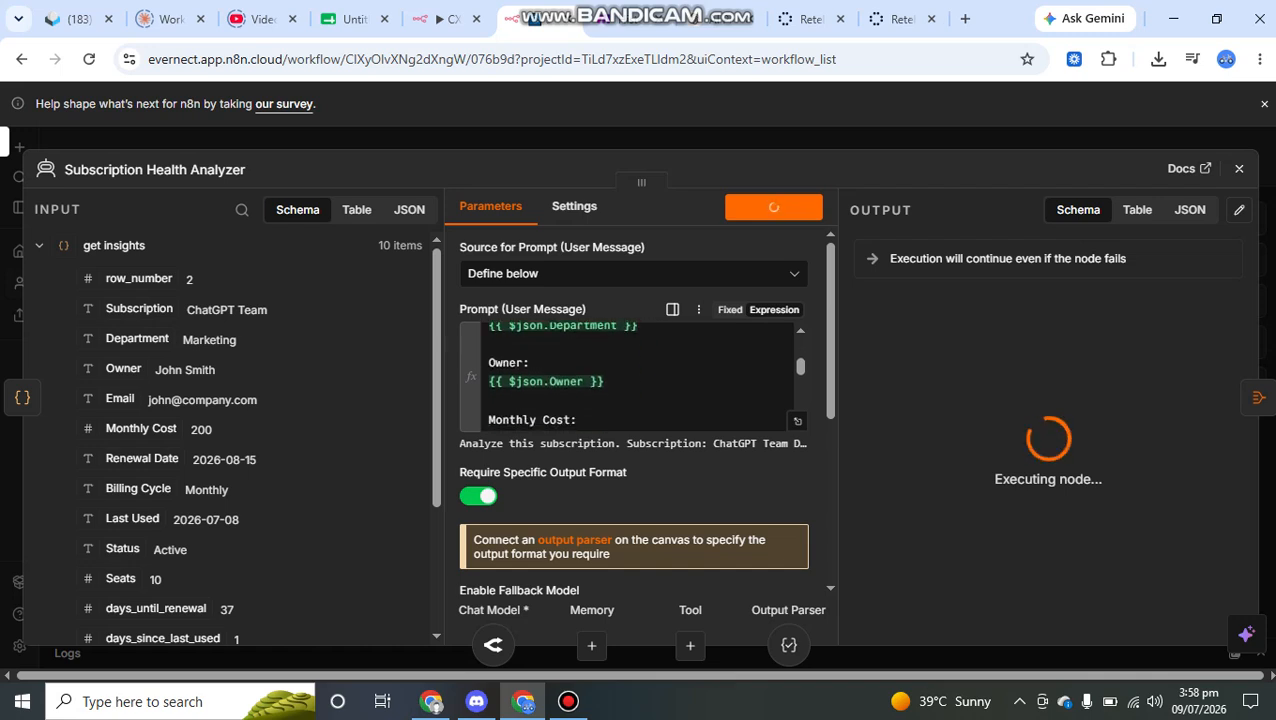
scroll(630, 375, up, 1)
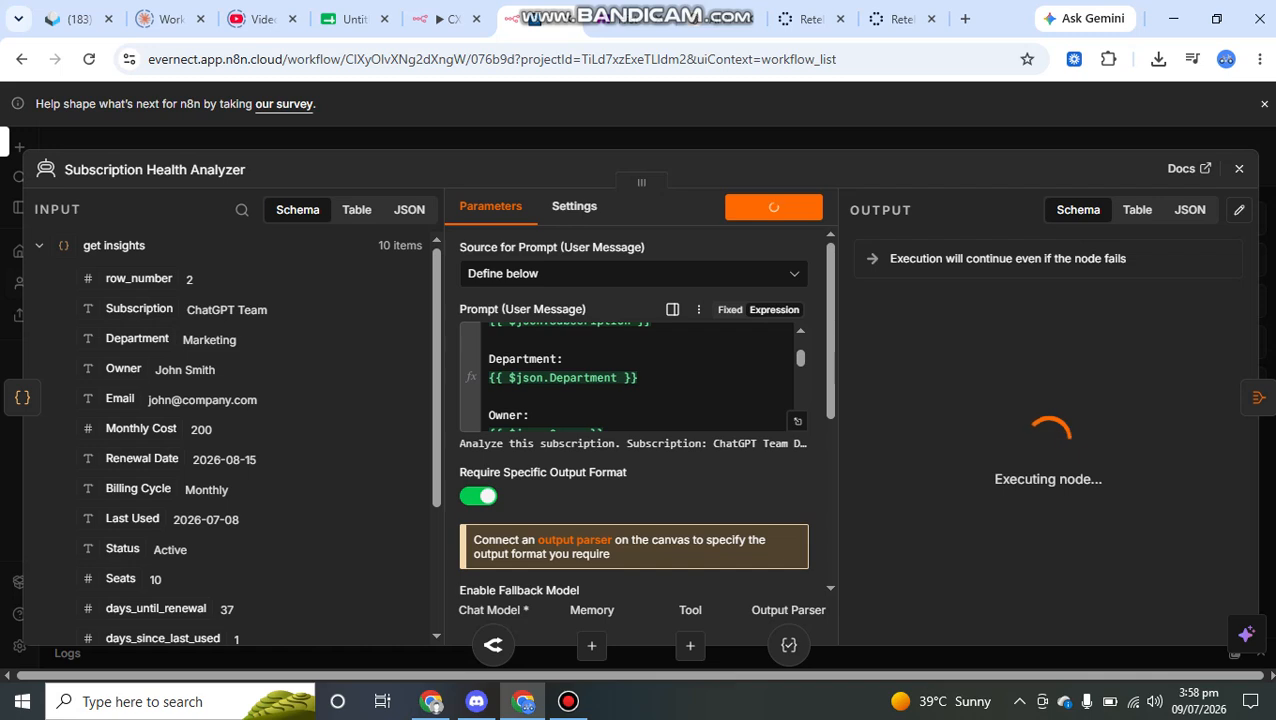
key(Escape)
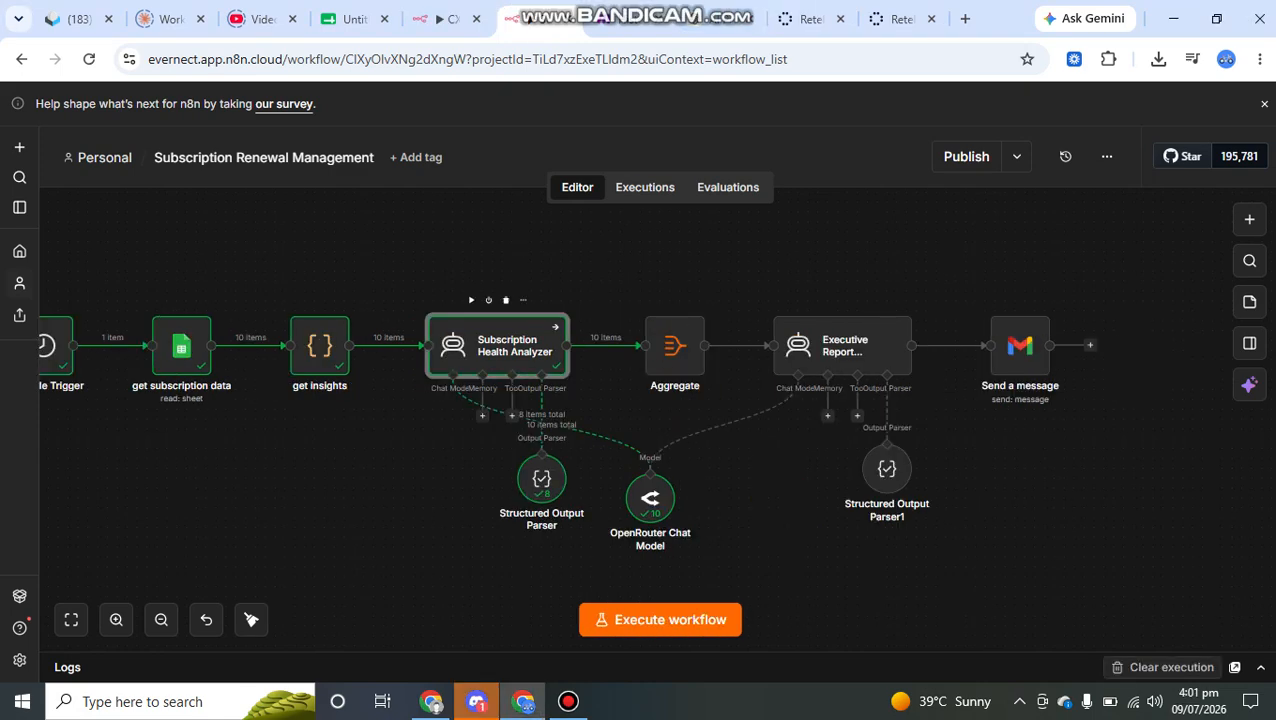
- Reopen the Subscription Health Analyzer and review its output fields down to the recommended_action value
double_click(510, 350)
scroll(1025, 537, down, 2)
scroll(1025, 537, up, 2)
drag(1081, 355, 1175, 425)
scroll(1010, 415, down, 1)
click(1007, 408)
scroll(994, 408, down, 1)
scroll(1175, 425, down, 3)
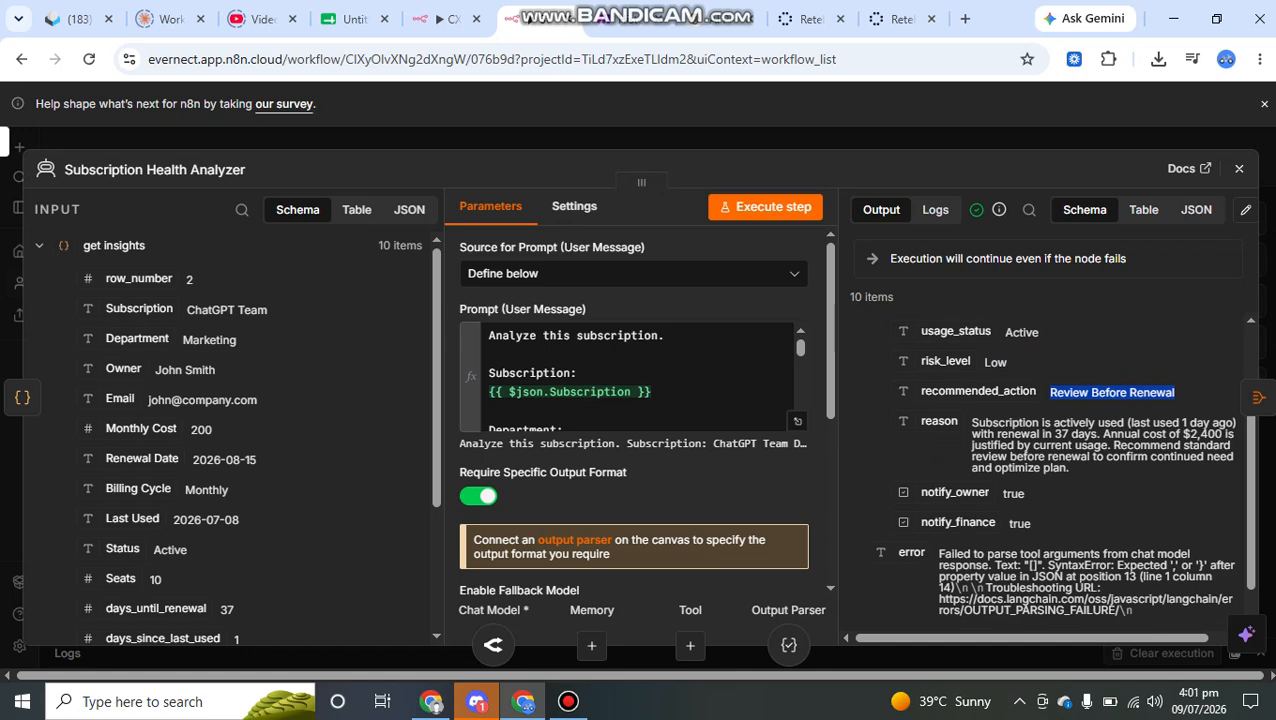
- Read the reason text in the Subscription Health Analyzer's output, including the usage and annual cost explanation
drag(992, 422, 1156, 422)
click(1156, 424)
drag(980, 434, 1180, 446)
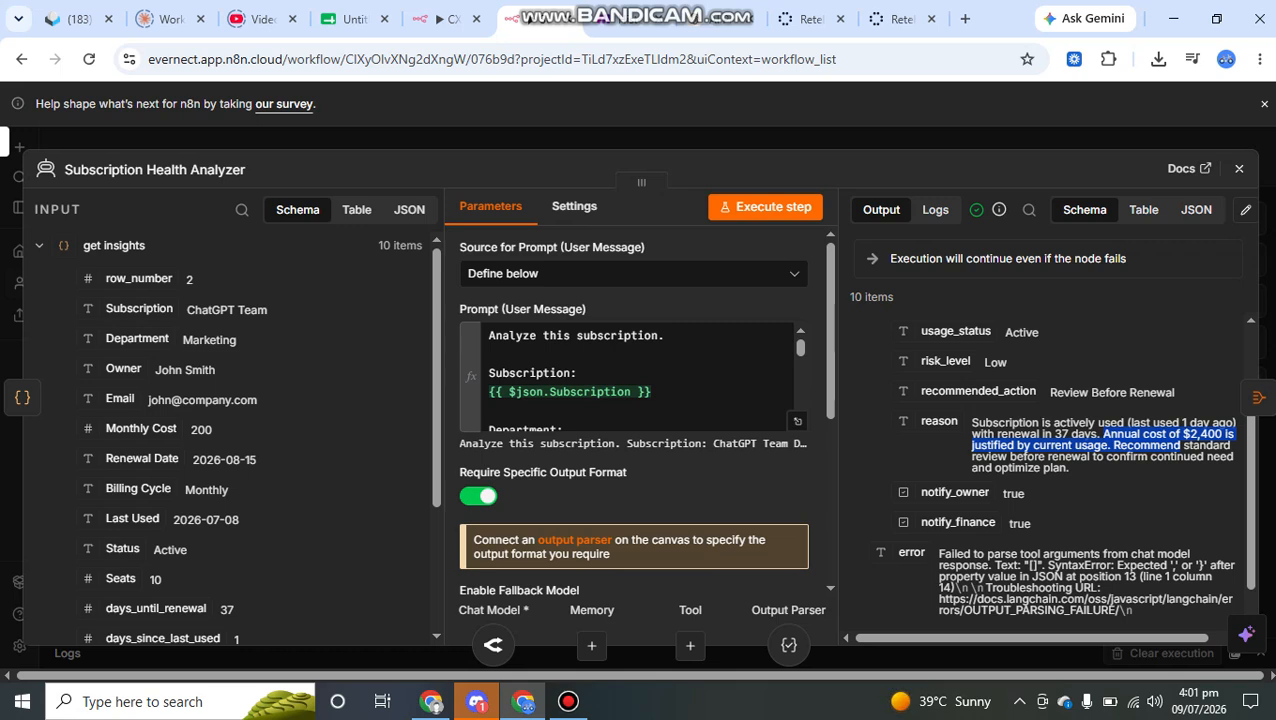
click(1181, 446)
scroll(1181, 446, down, 1)
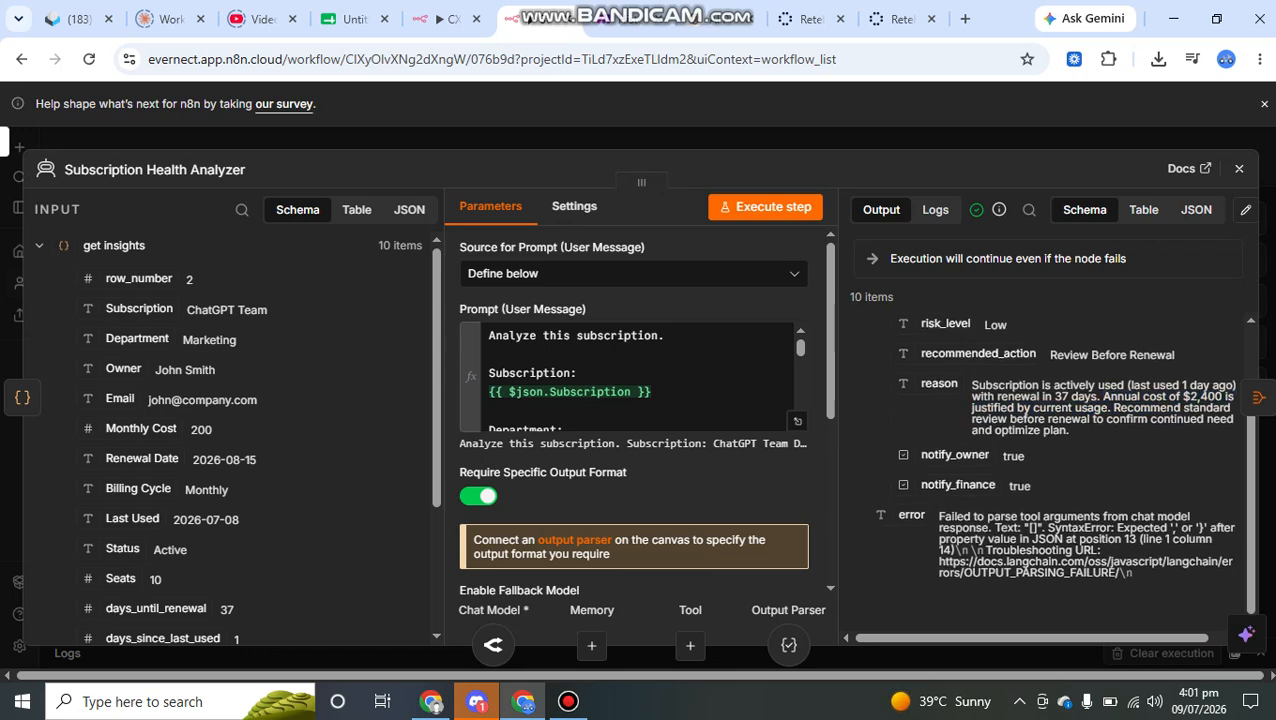
- Check the notify_owner, notify_finance and error outputs, view the node's On Error setting, and close the Subscription Health Analyzer
double_click(1014, 456)
click(1016, 458)
drag(1014, 486, 1031, 487)
drag(940, 516, 1069, 574)
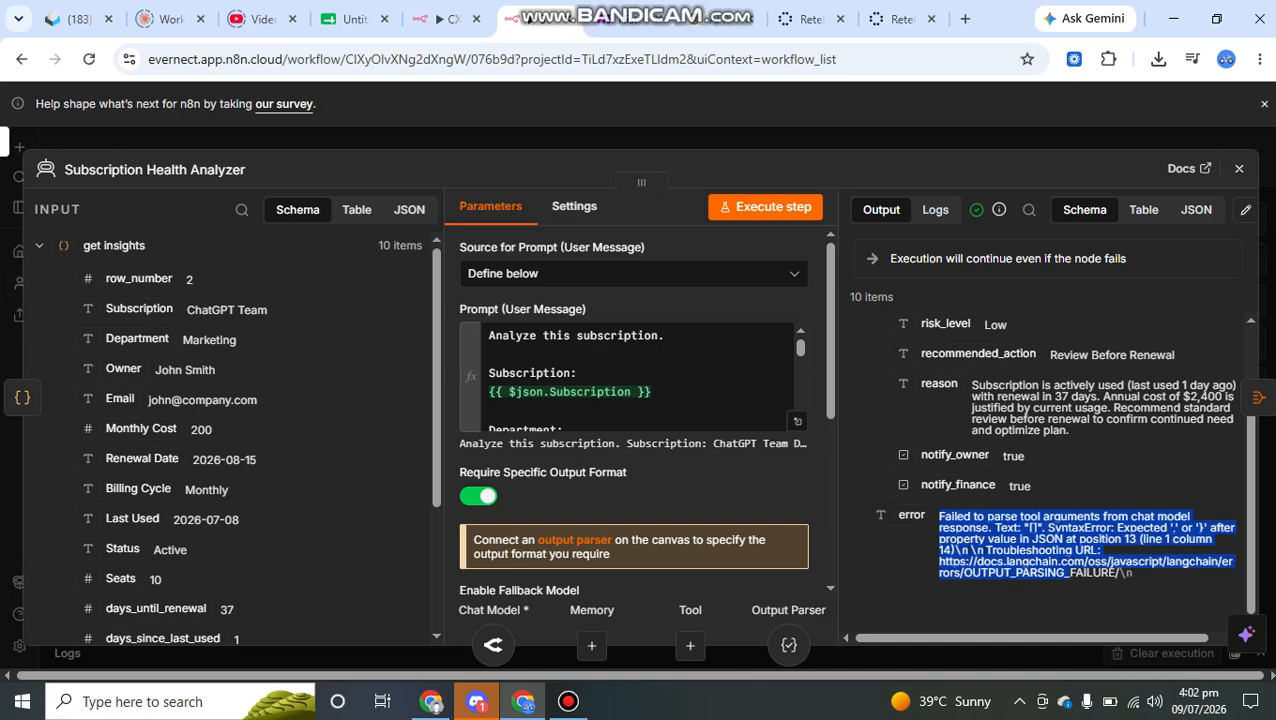
click(1069, 574)
click(574, 207)
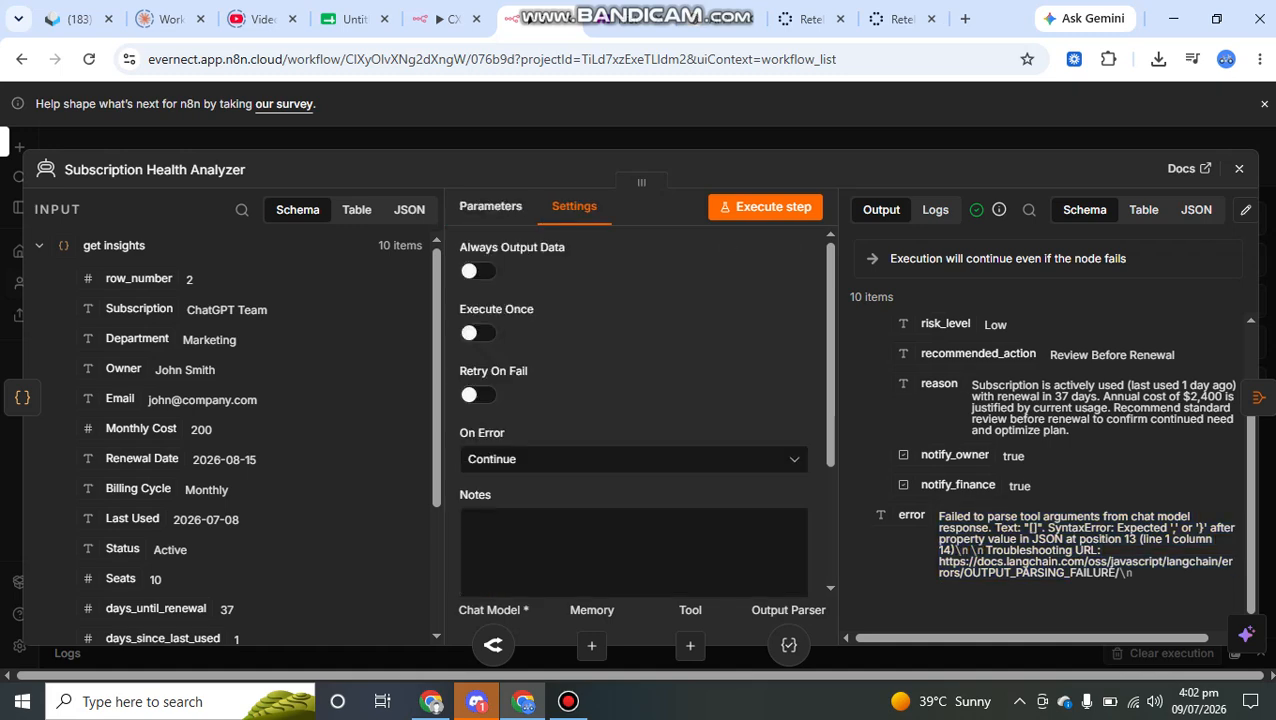
key(Escape)
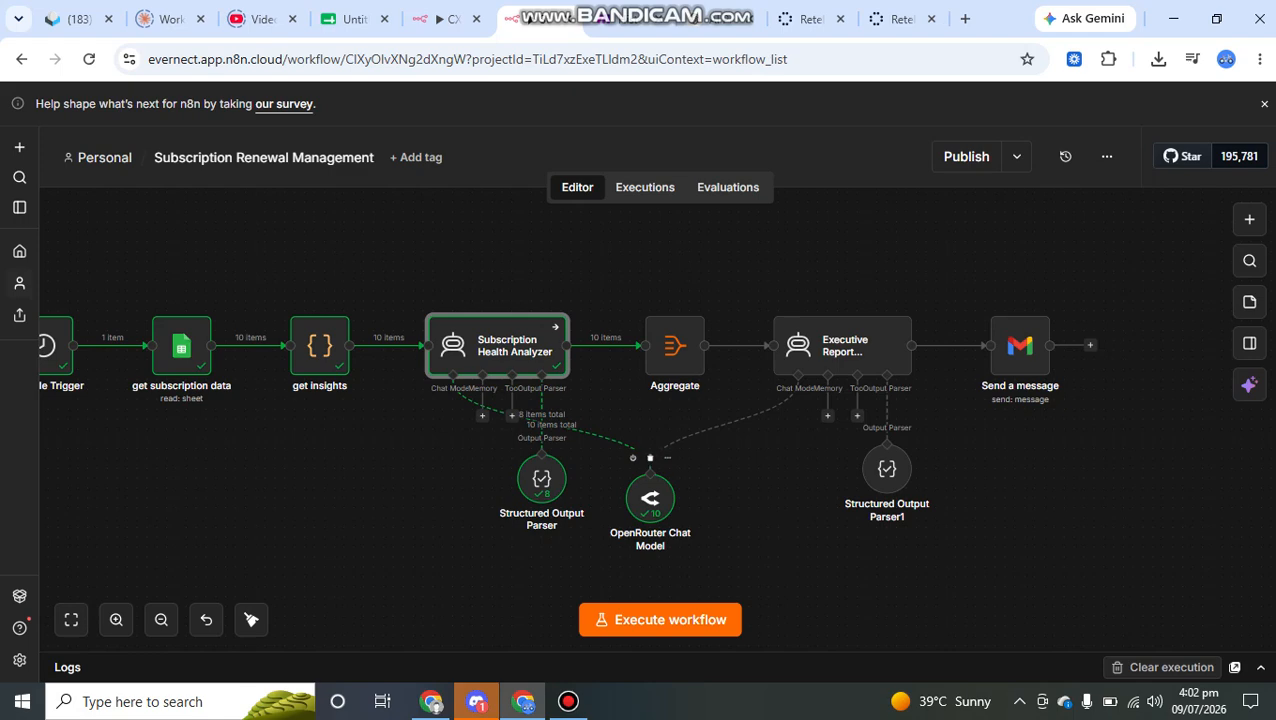
- Open the Aggregate node and review the input items coming from the Subscription Health Analyzer
click(675, 346)
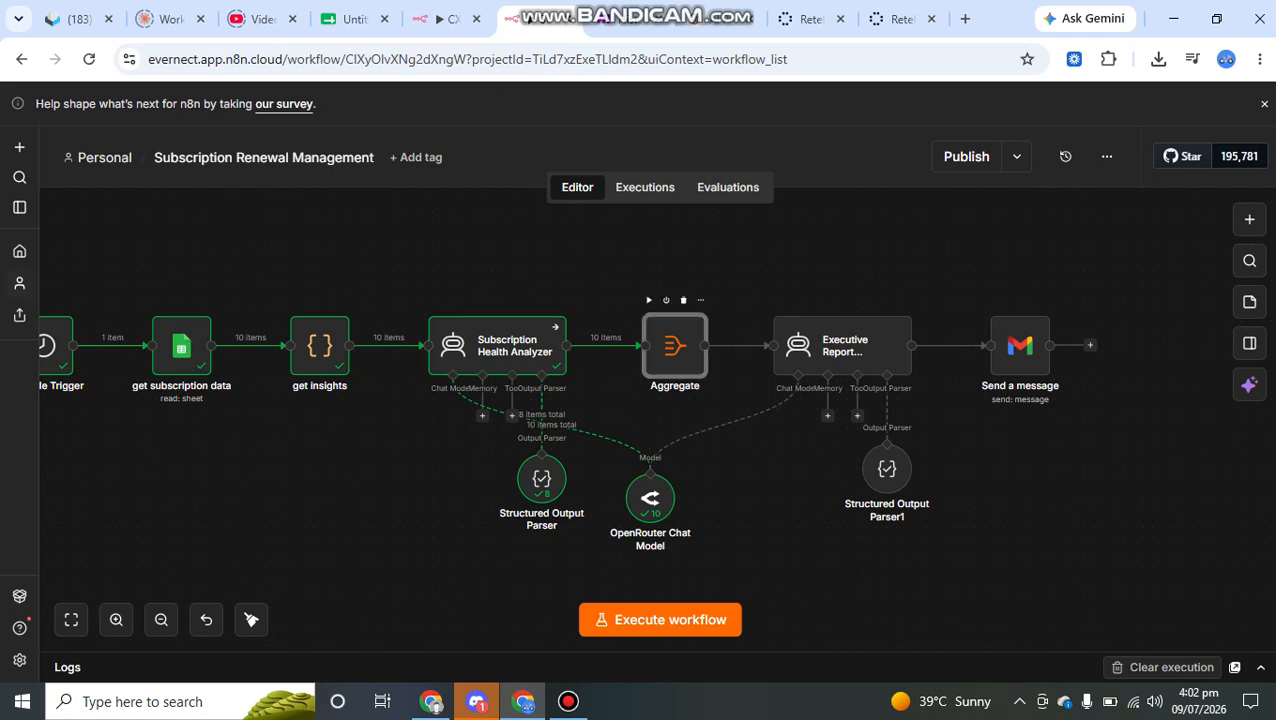
double_click(675, 346)
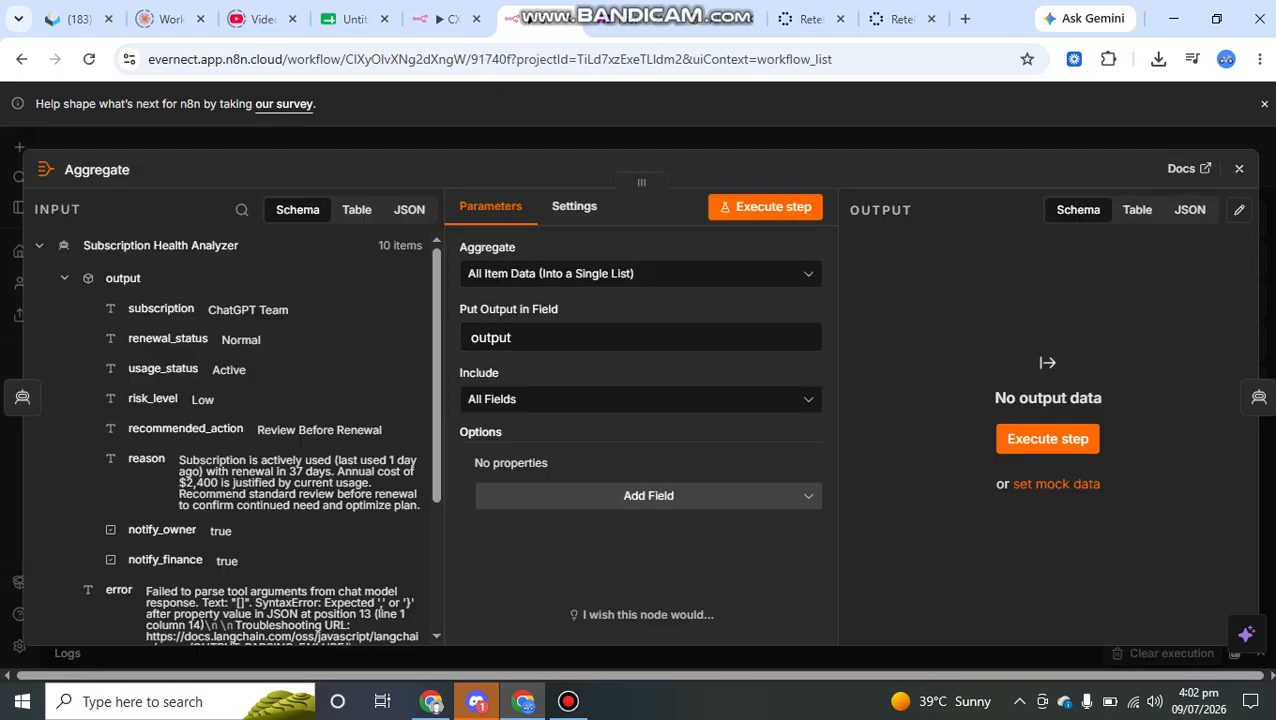
drag(377, 245, 426, 245)
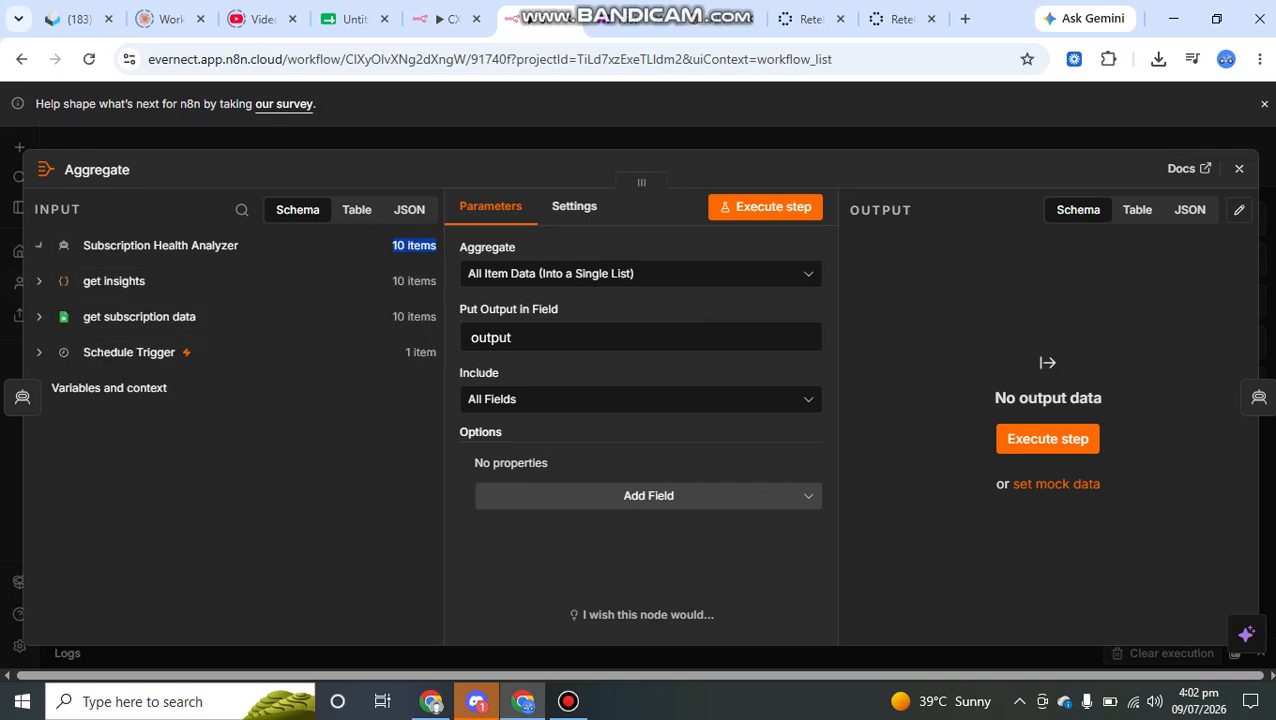
click(412, 245)
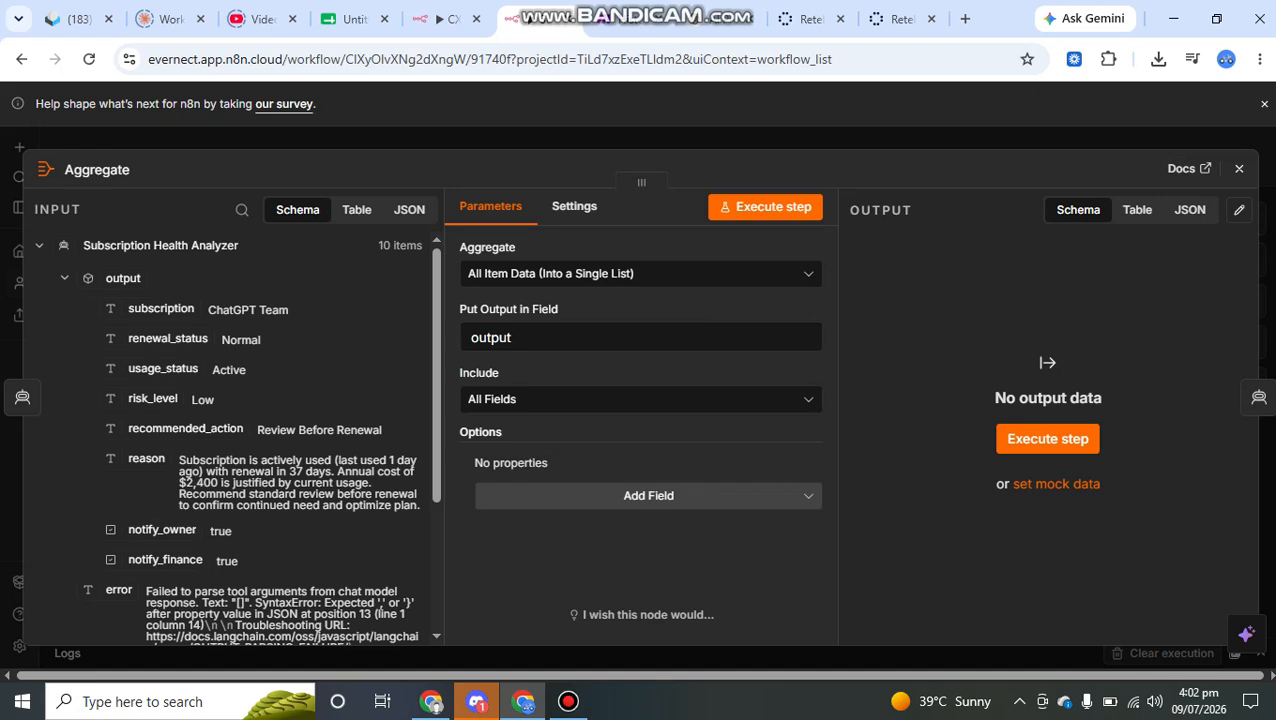
scroll(240, 440, down, 4)
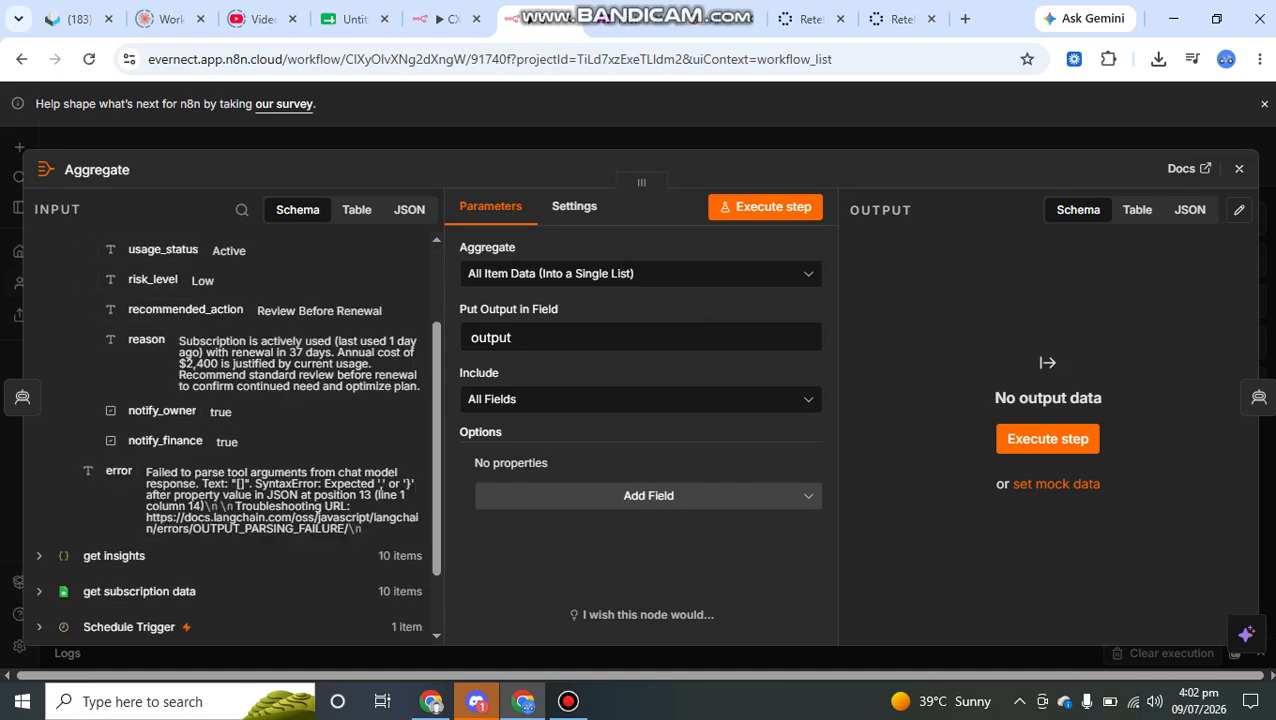
scroll(240, 440, up, 4)
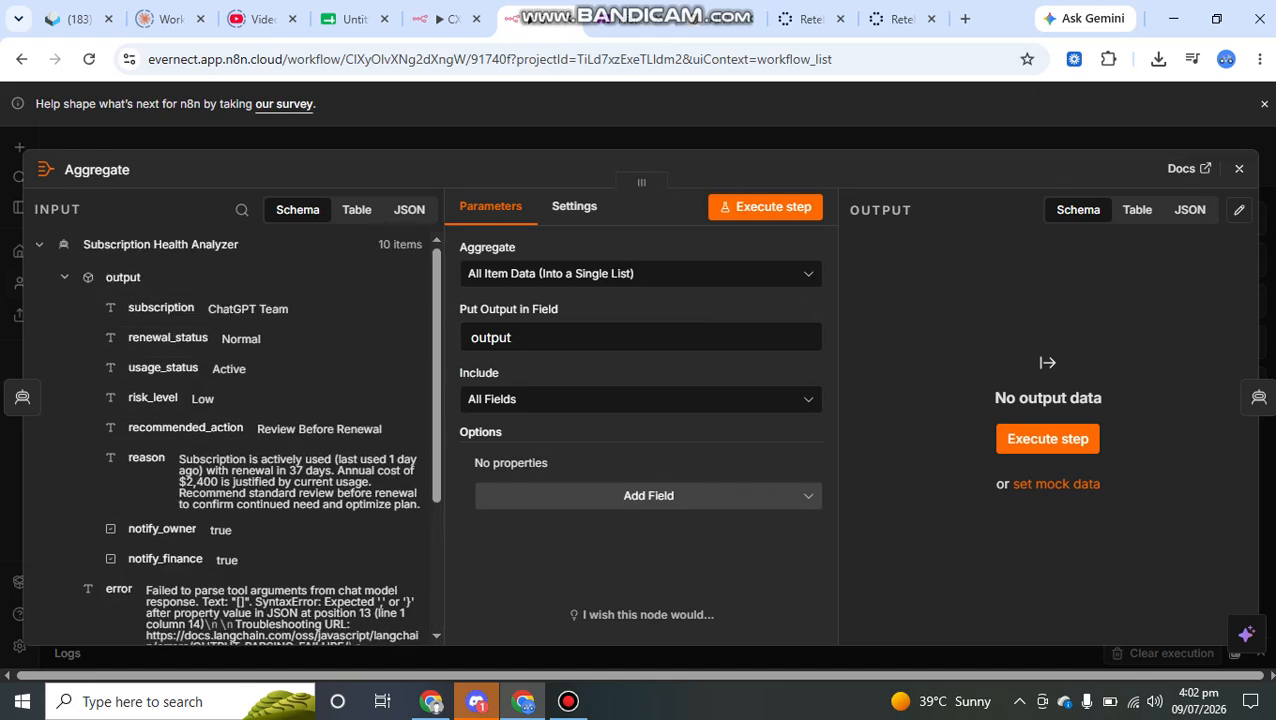
- Check that Aggregate uses All Item Data (Into a Single List) with output as its field, and highlight the input's output object
click(640, 273)
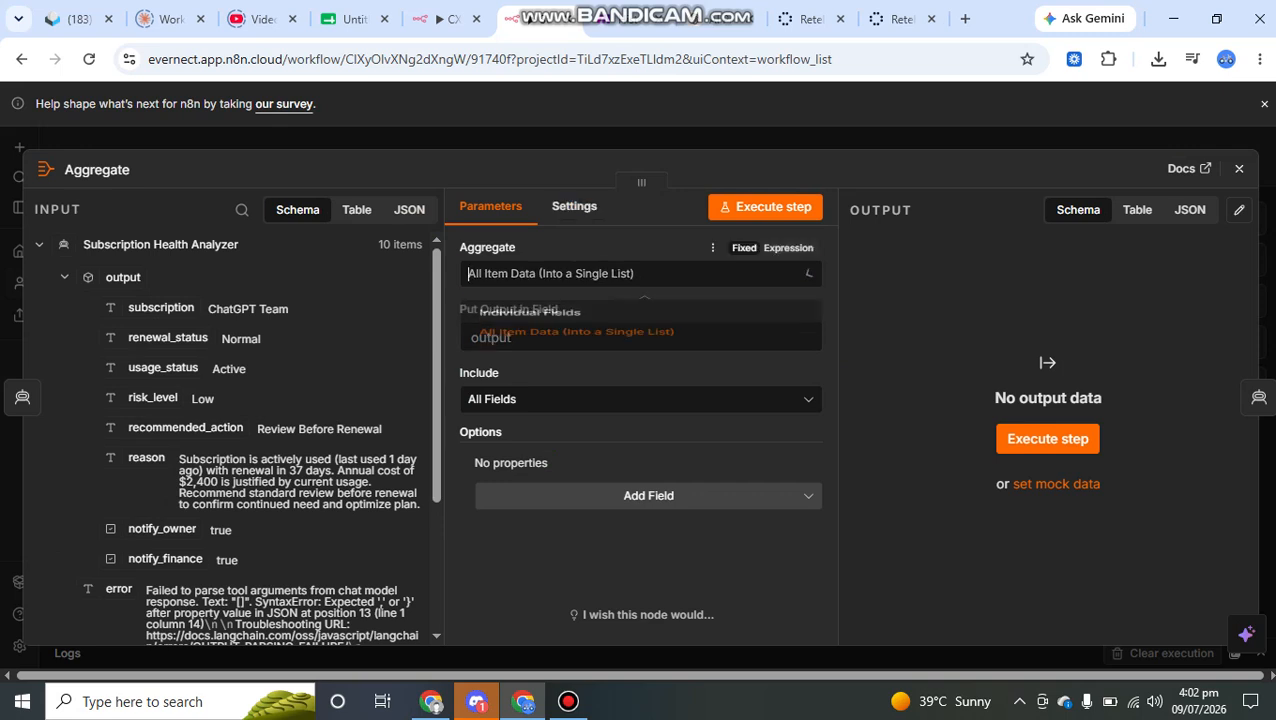
click(570, 353)
click(600, 337)
click(640, 558)
drag(147, 278, 105, 278)
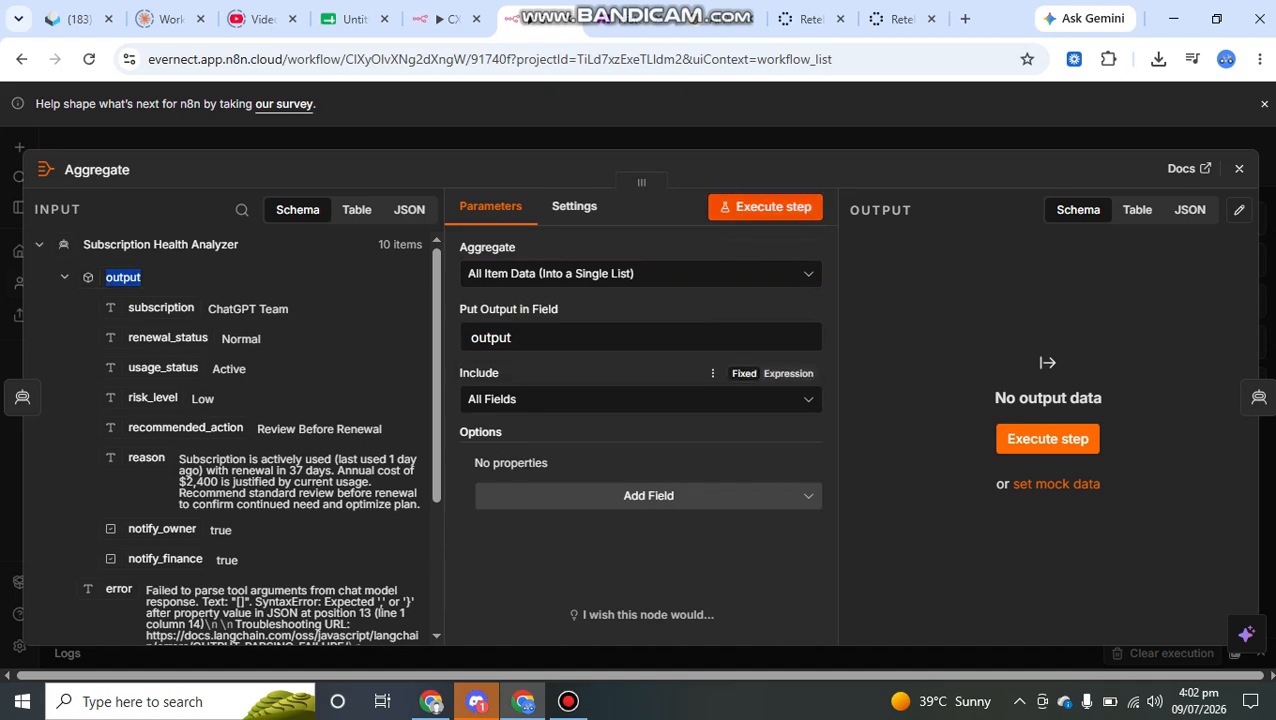
- Execute the Aggregate step, look through its combined output list, and close the node
click(766, 206)
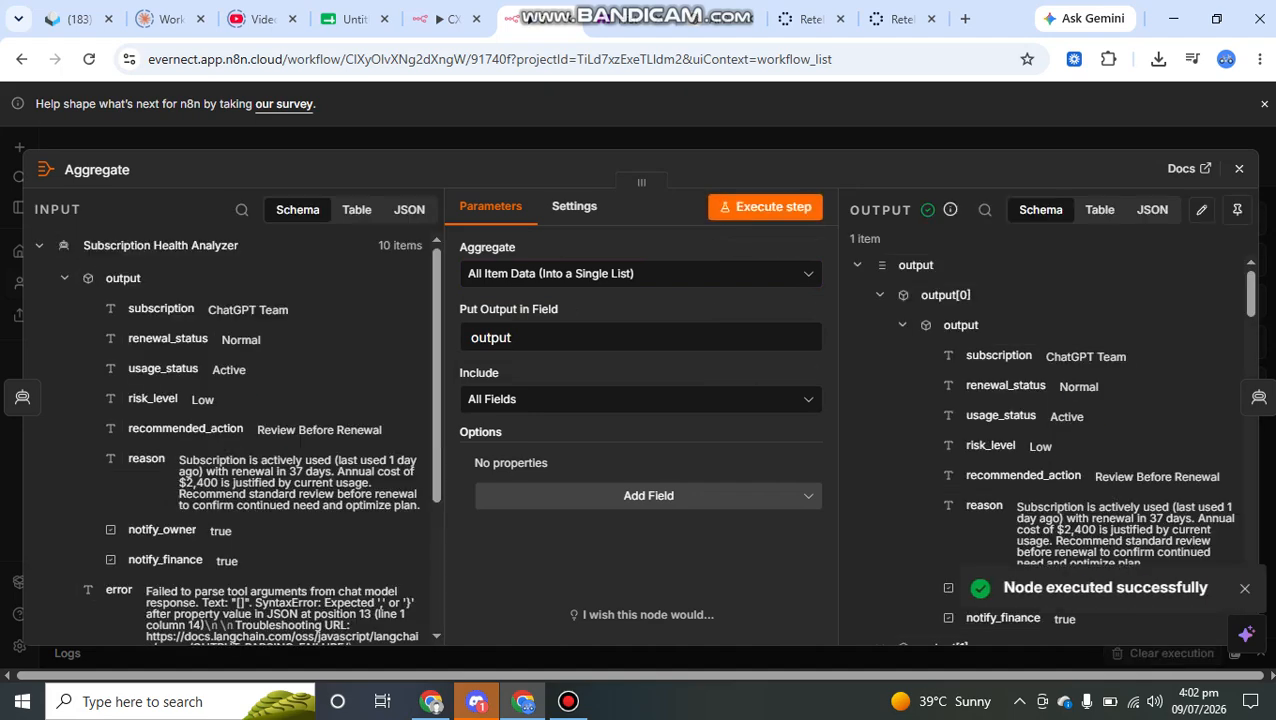
scroll(1045, 430, down, 7)
scroll(1045, 430, up, 8)
key(Escape)
- Open the Executive Report Generator and examine its user prompt, the JSON.stringify($json.output, null, 2) expression and the resolved result
scroll(745, 345, right, 2)
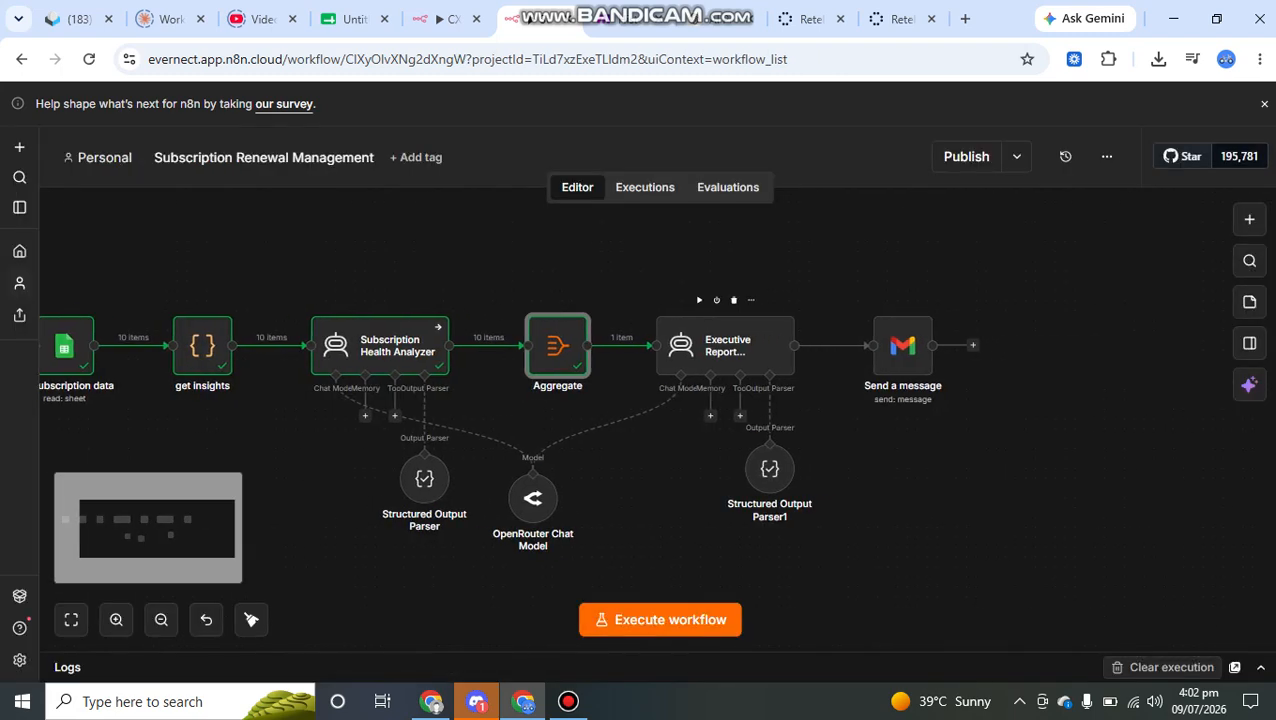
double_click(725, 345)
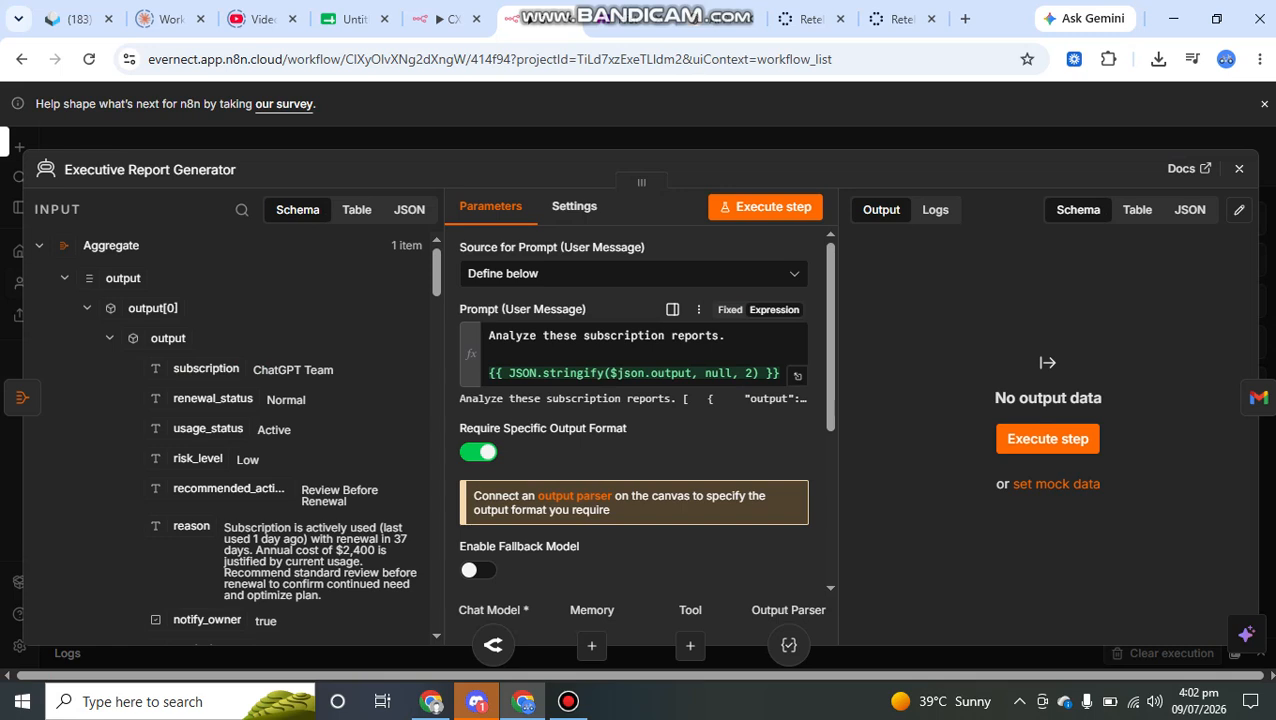
drag(489, 336, 726, 337)
drag(489, 372, 779, 372)
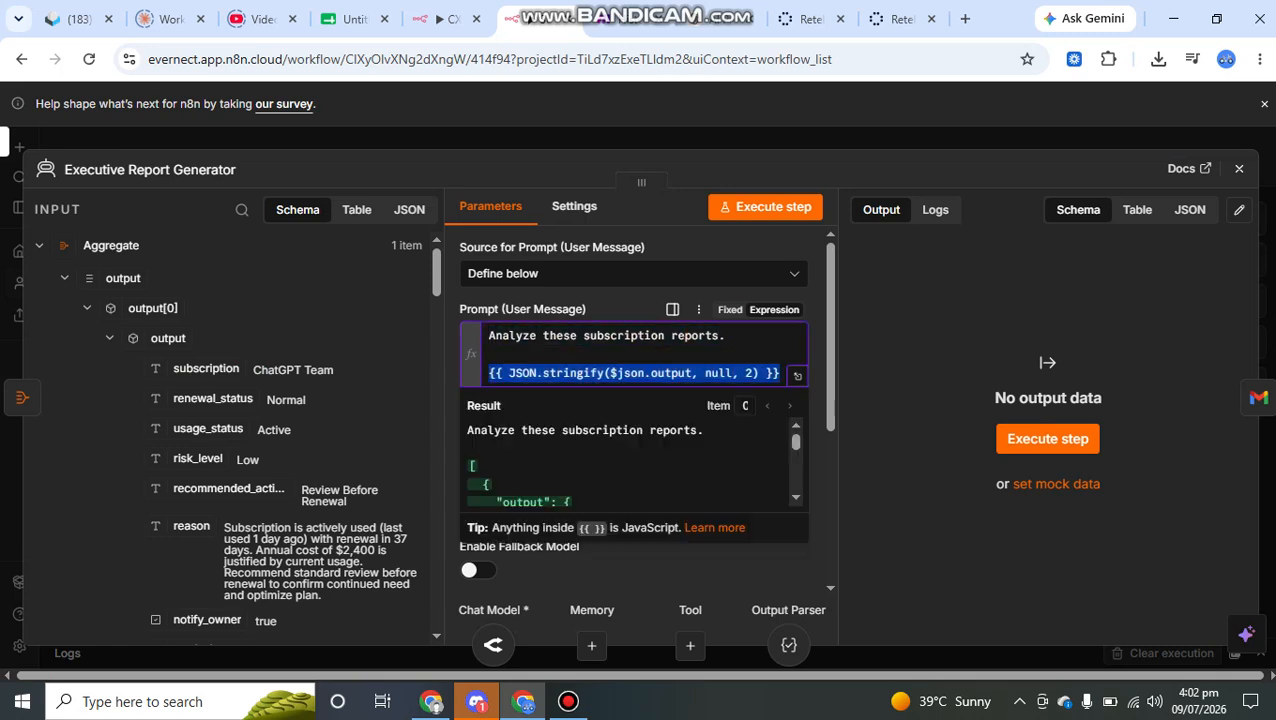
click(545, 372)
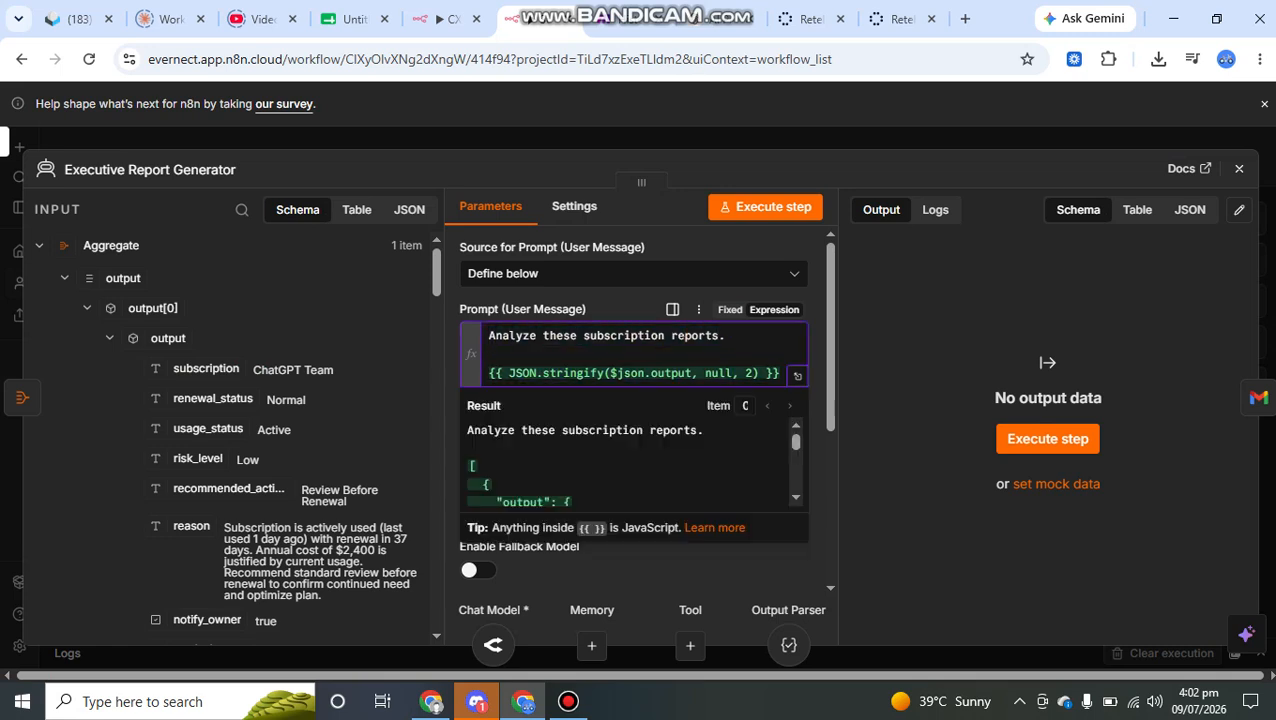
drag(610, 372, 697, 372)
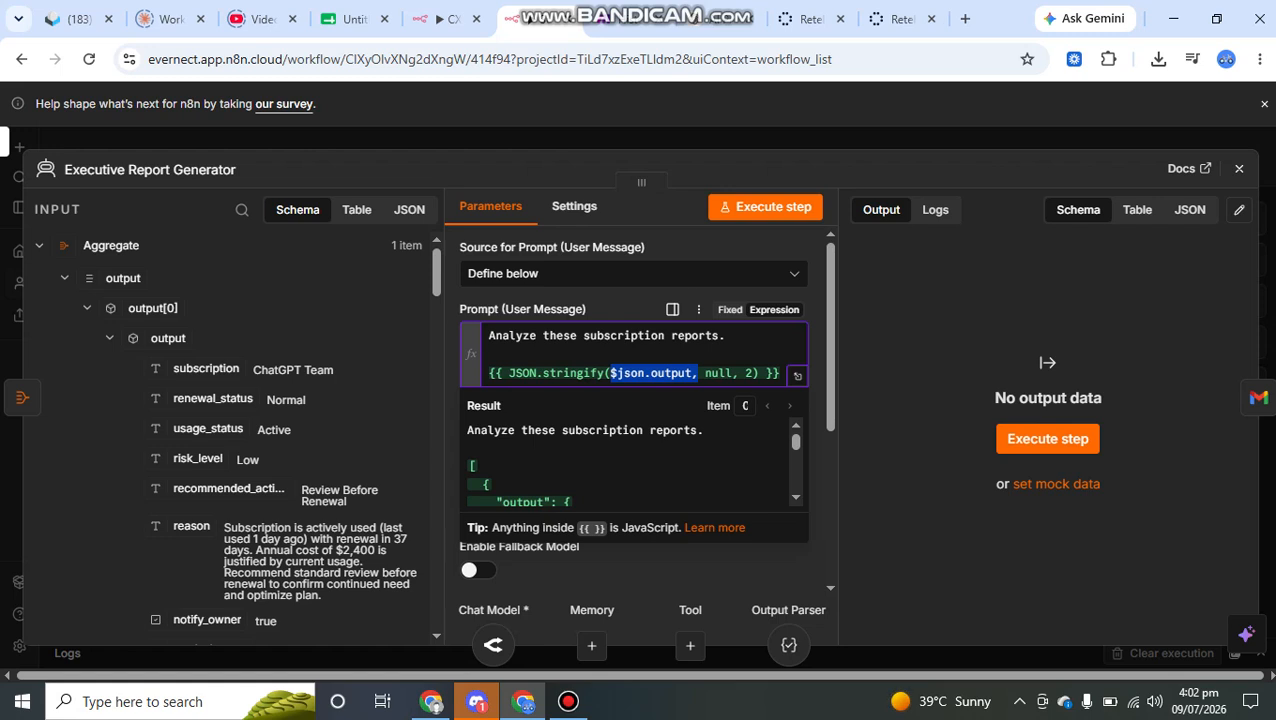
drag(515, 373, 611, 373)
scroll(630, 465, down, 1)
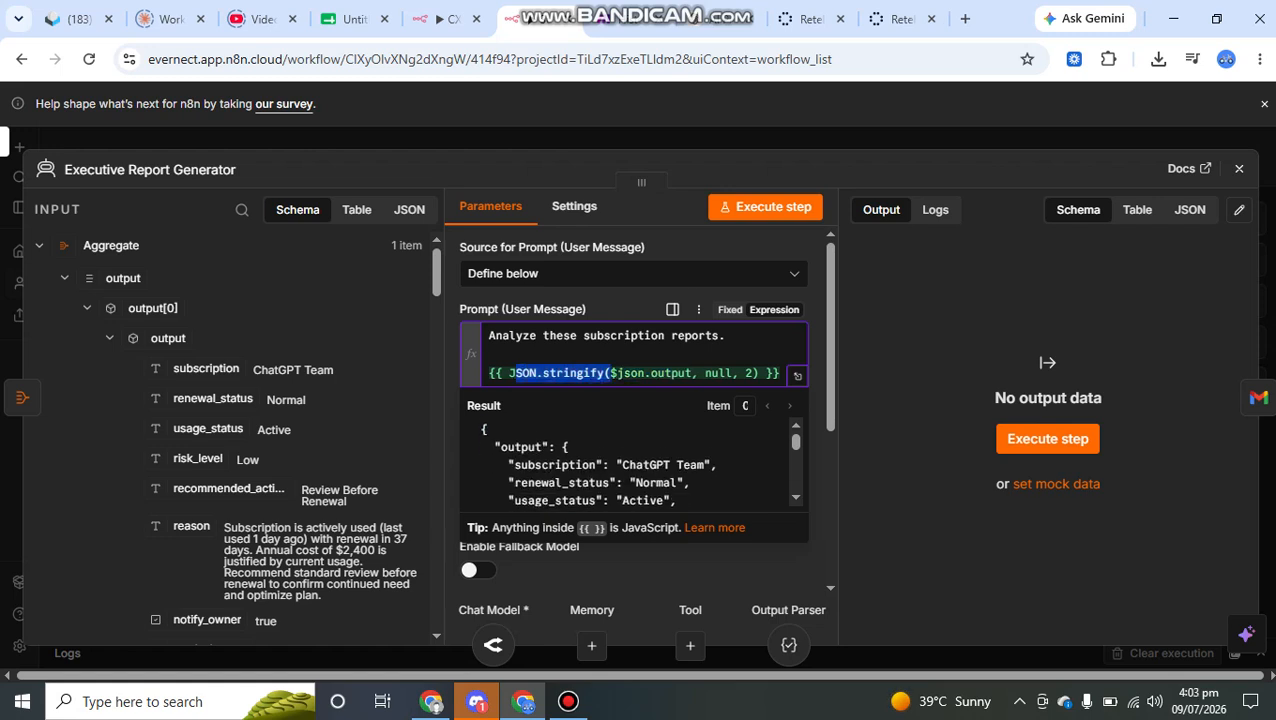
scroll(630, 465, down, 10)
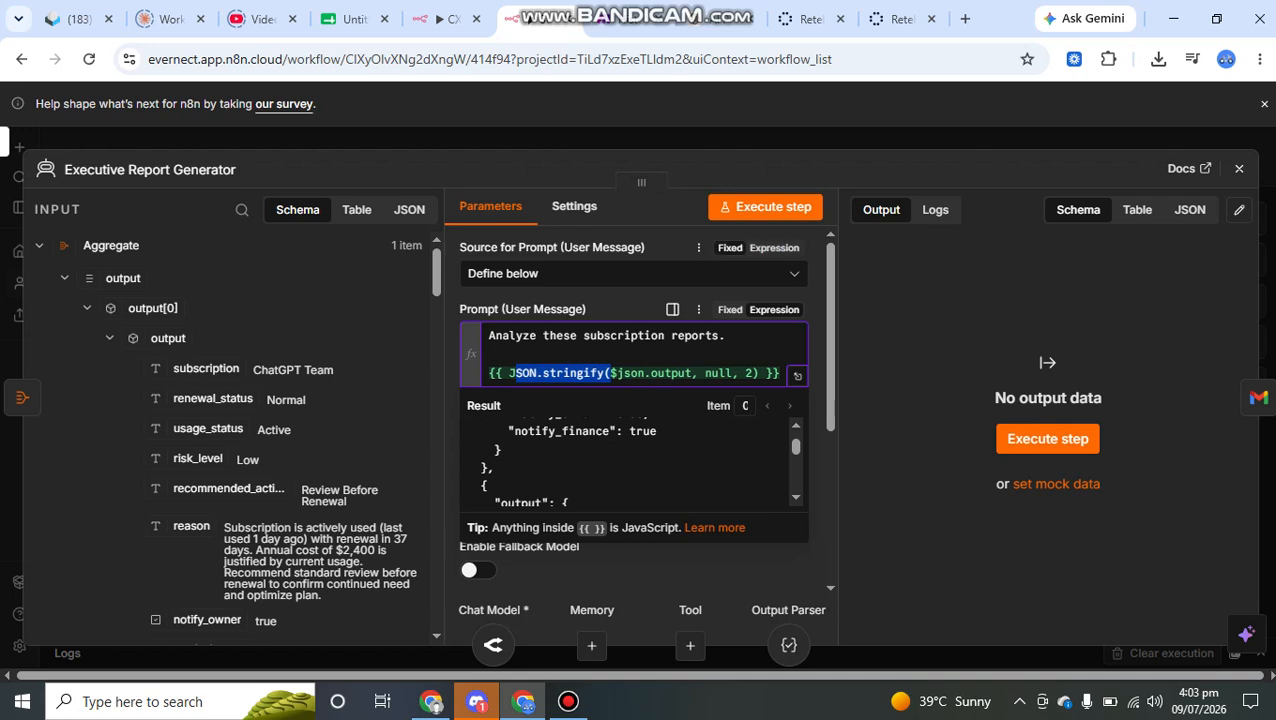
- Switch the Executive Report Generator's system message from Fixed to Expression
click(614, 376)
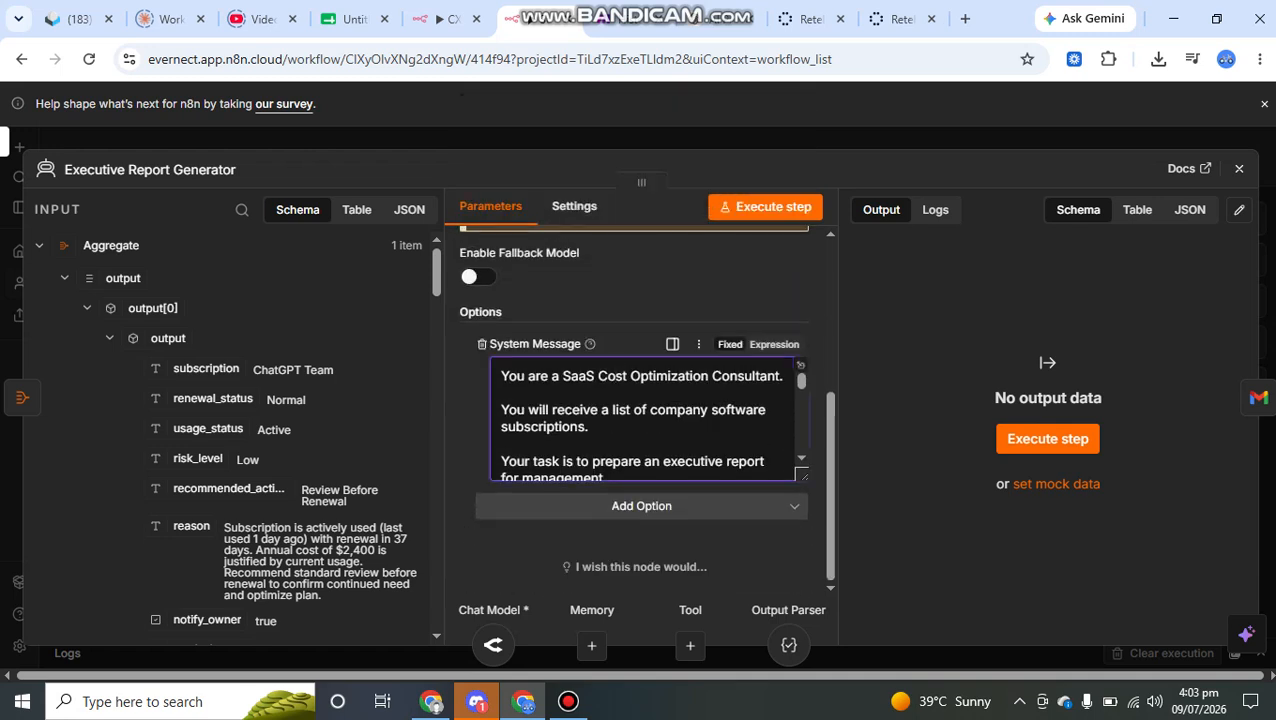
click(801, 366)
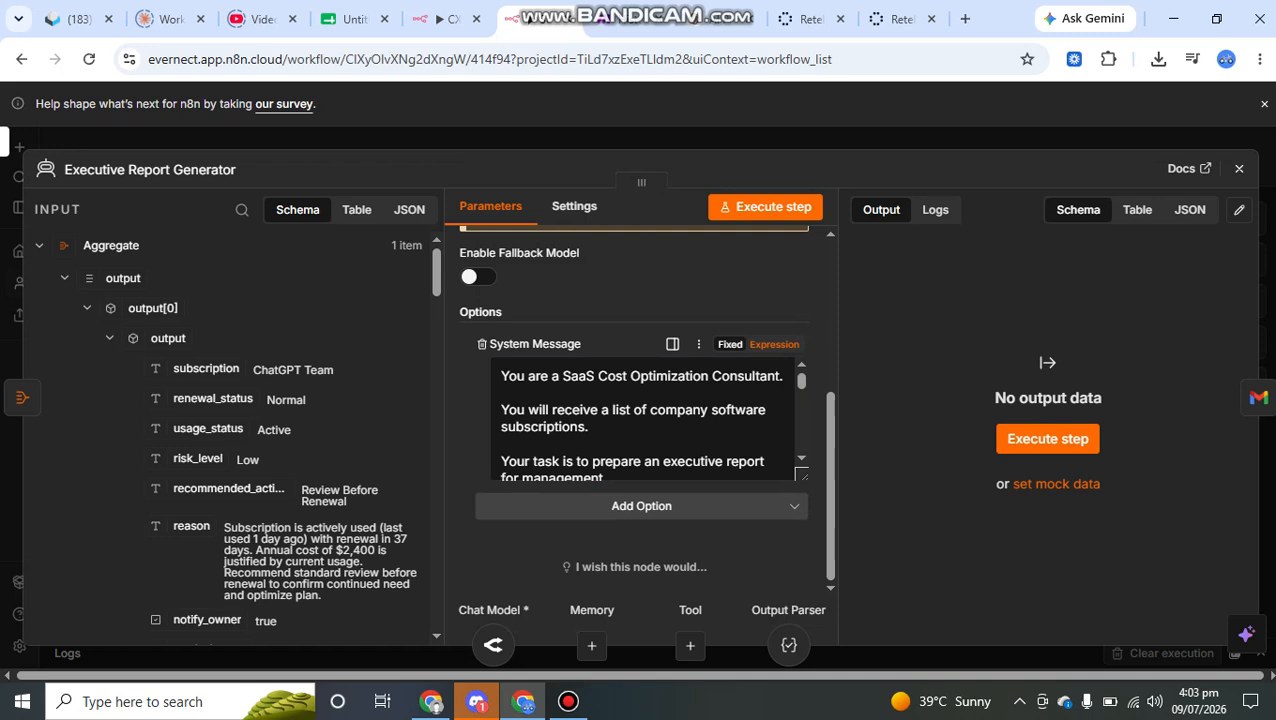
click(774, 344)
- Read the Executive Report Generator's system message from the consultant role through the report metrics to the closing JSON structure
scroll(650, 420, down, 3)
scroll(650, 420, up, 2)
scroll(650, 425, down, 1)
scroll(650, 425, down, 3)
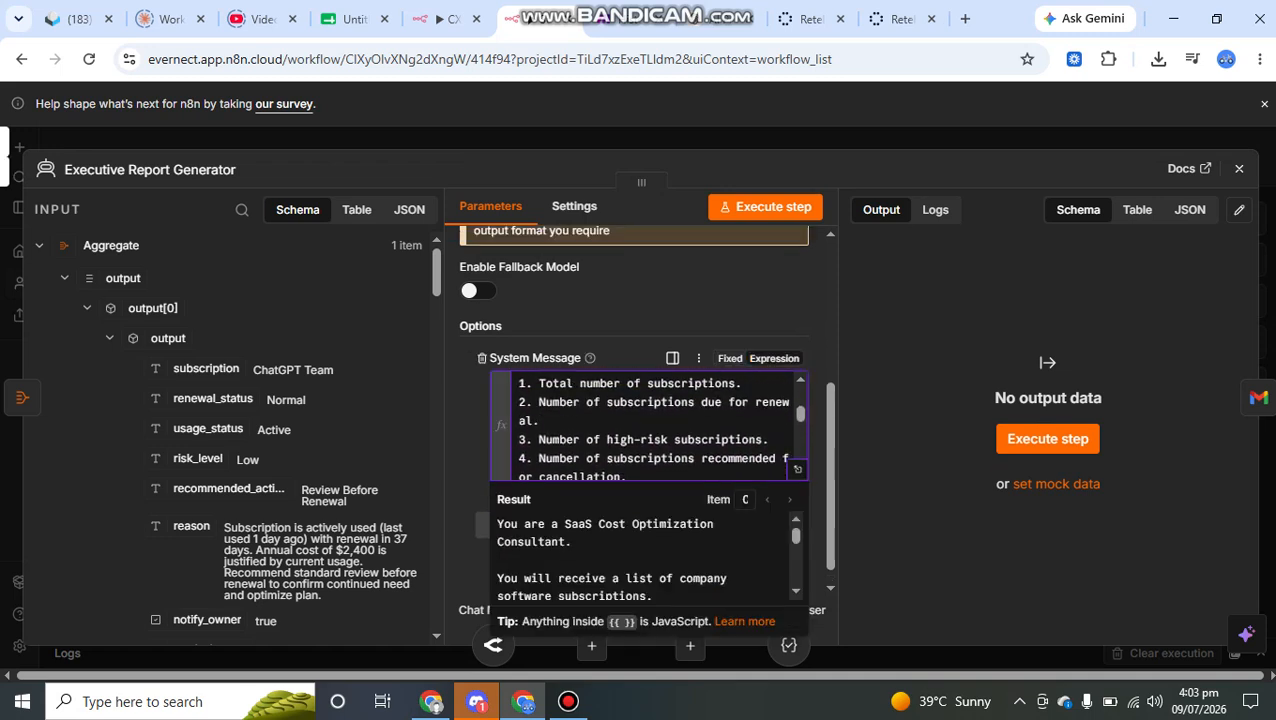
scroll(650, 425, up, 1)
scroll(650, 425, down, 3)
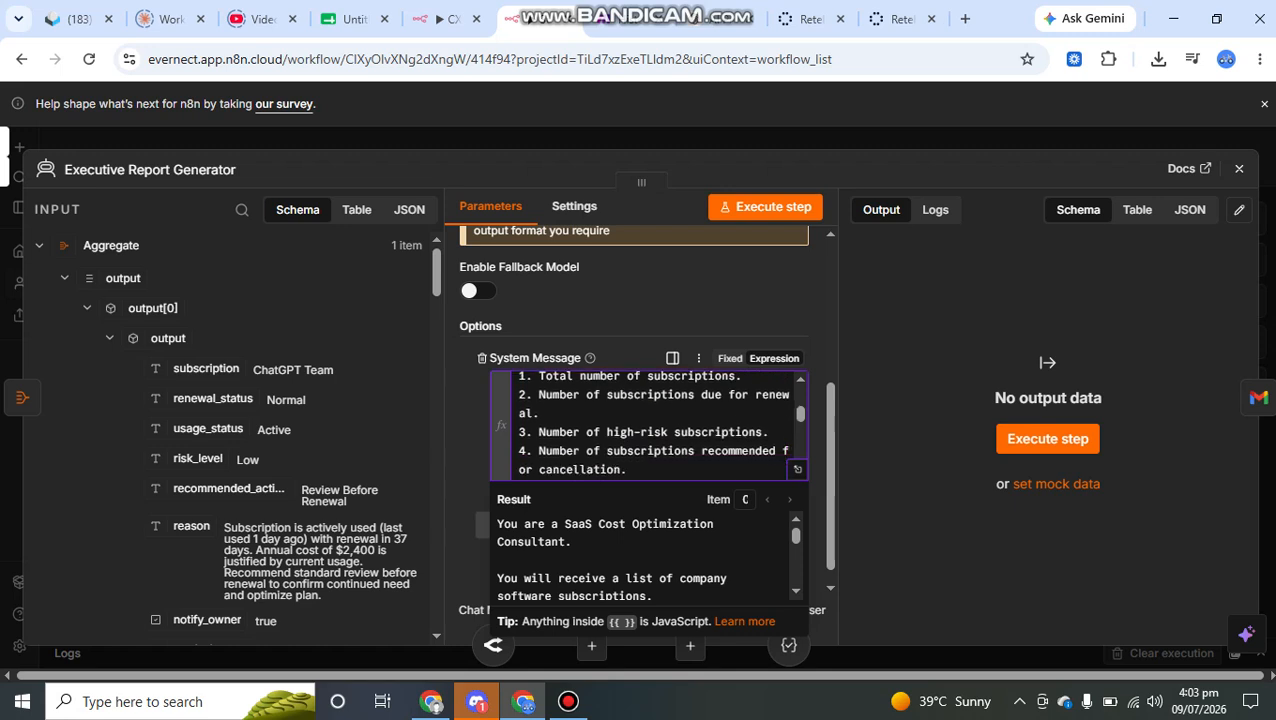
scroll(650, 425, down, 5)
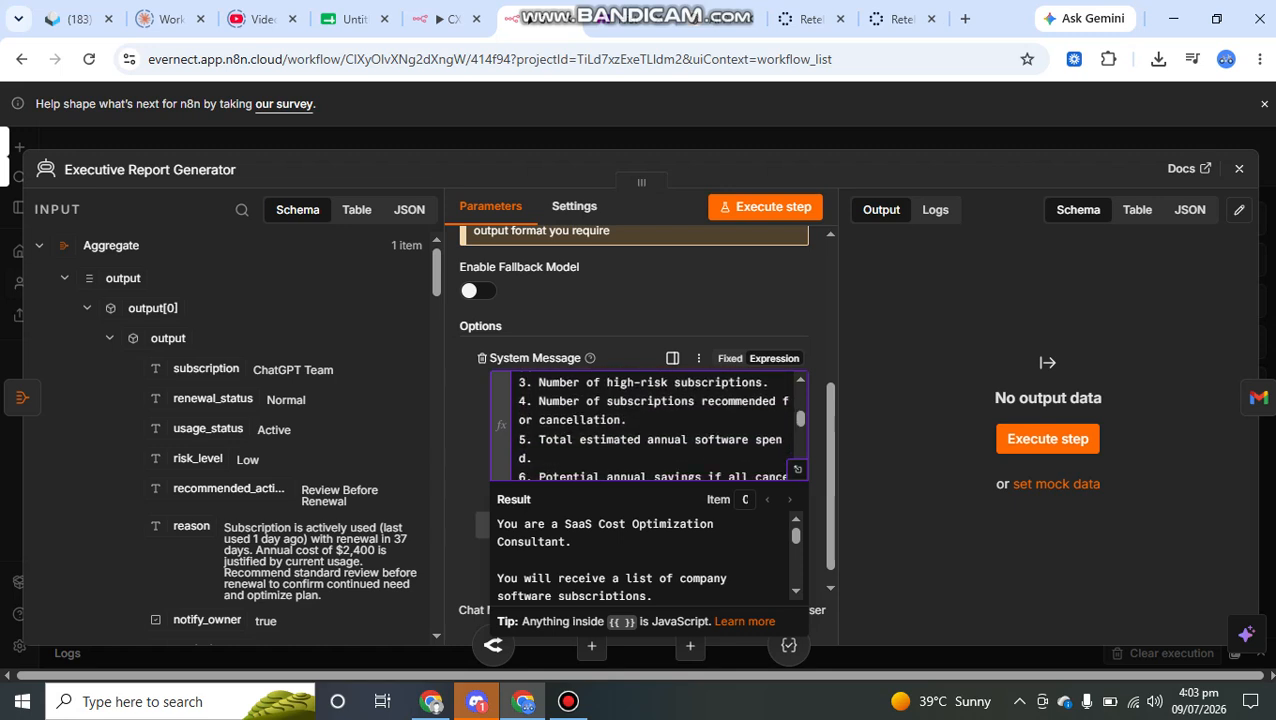
scroll(650, 425, down, 5)
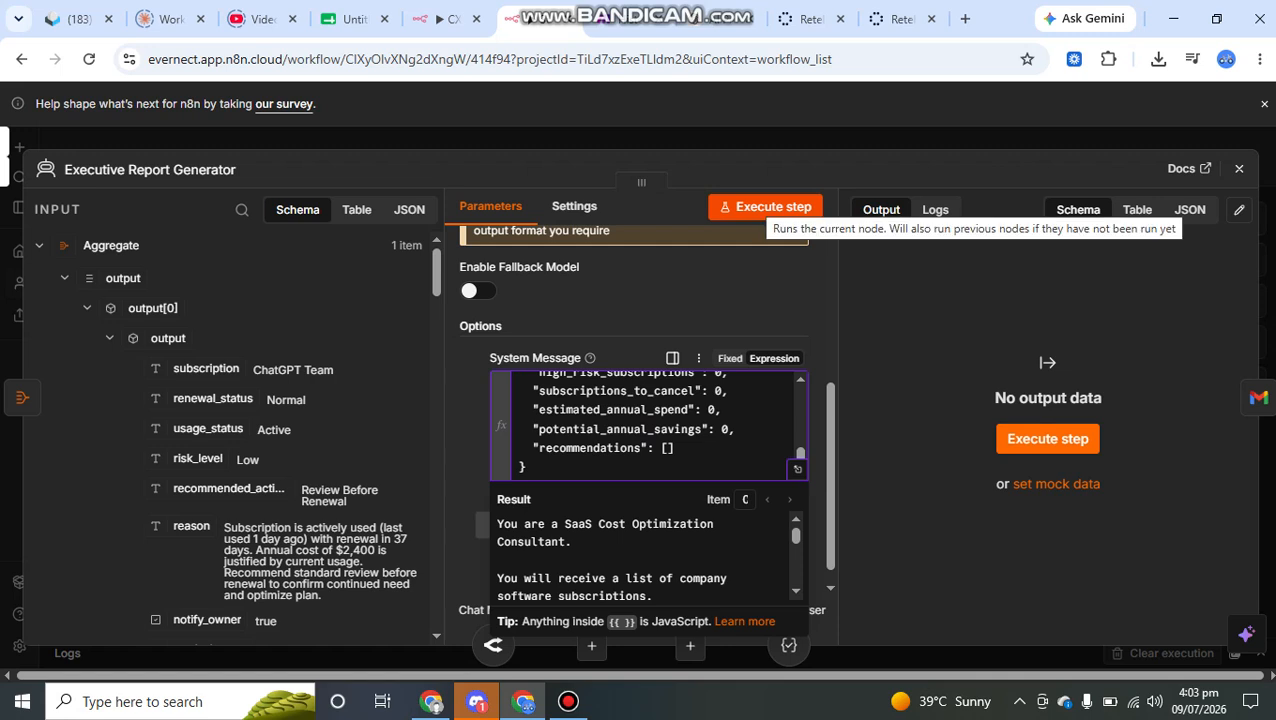
- Execute the Executive Report Generator step and return to the canvas to follow its run
click(765, 206)
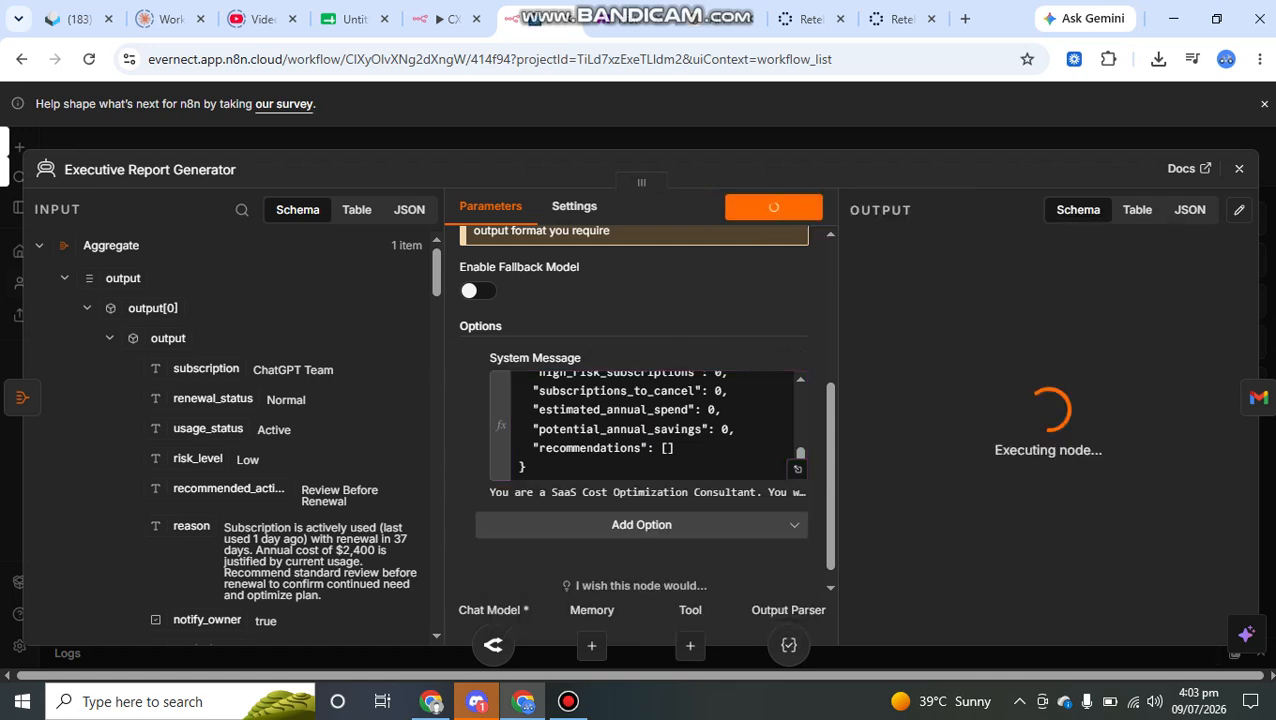
key(Escape)
scroll(715, 342, right, 2)
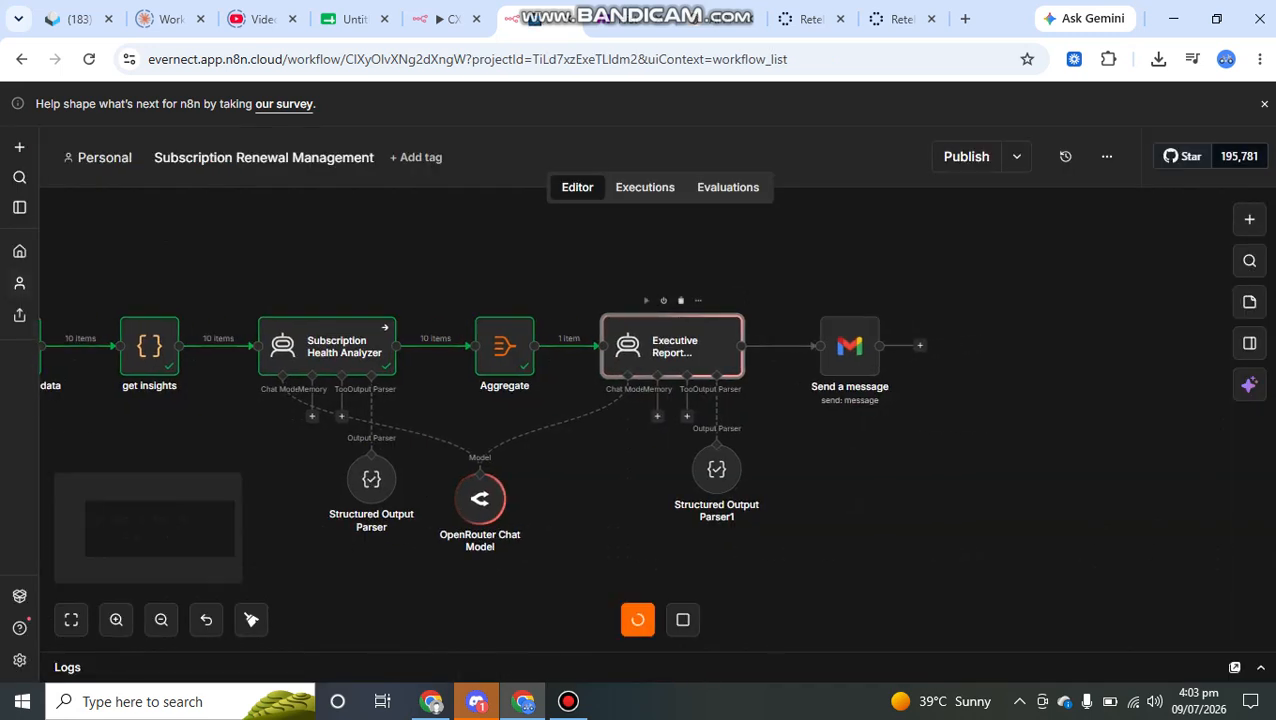
- Open the Gmail Send a message node, review its recipient, subject and email type, and expand the Message expression
scroll(444, 400, right, 3)
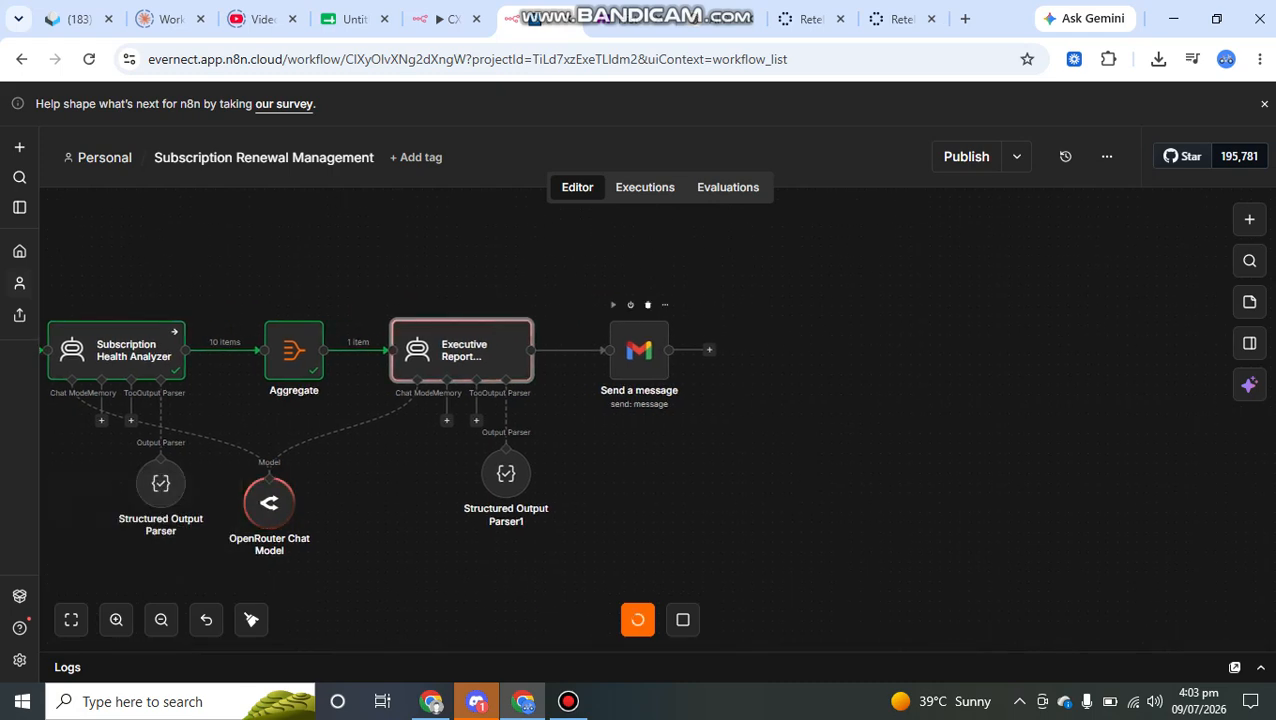
double_click(639, 350)
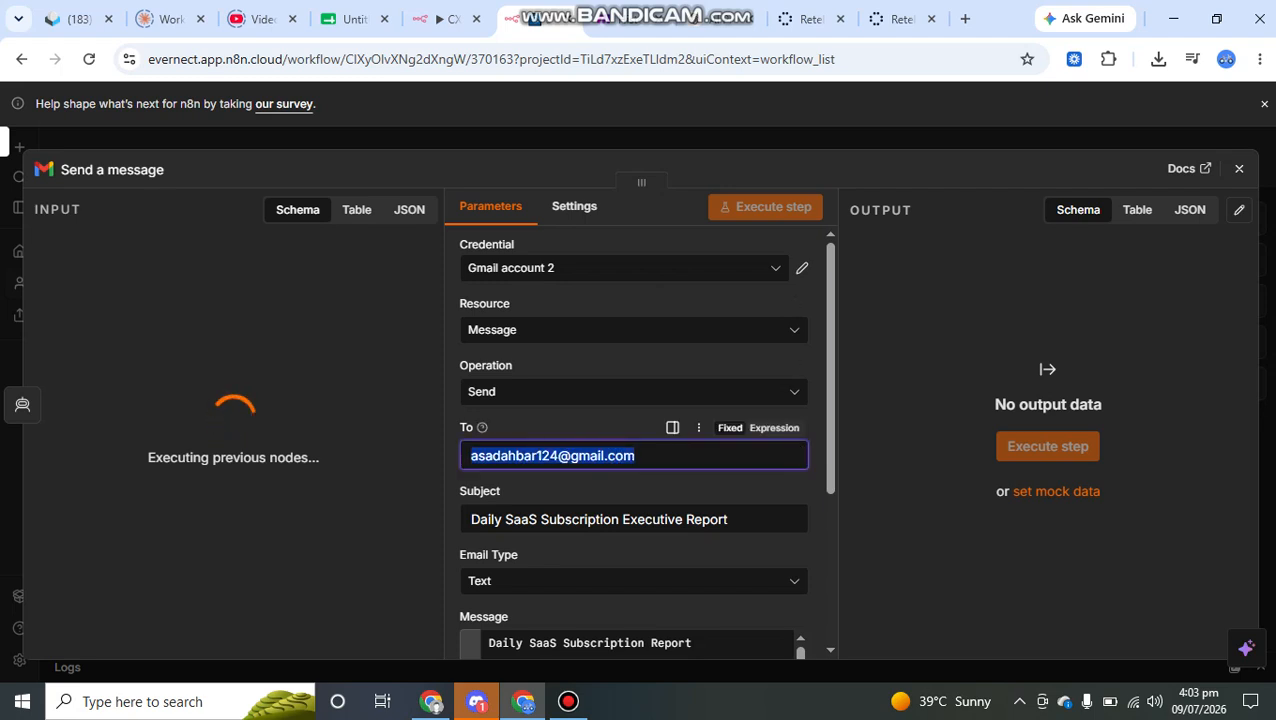
scroll(633, 455, down, 1)
scroll(700, 380, down, 1)
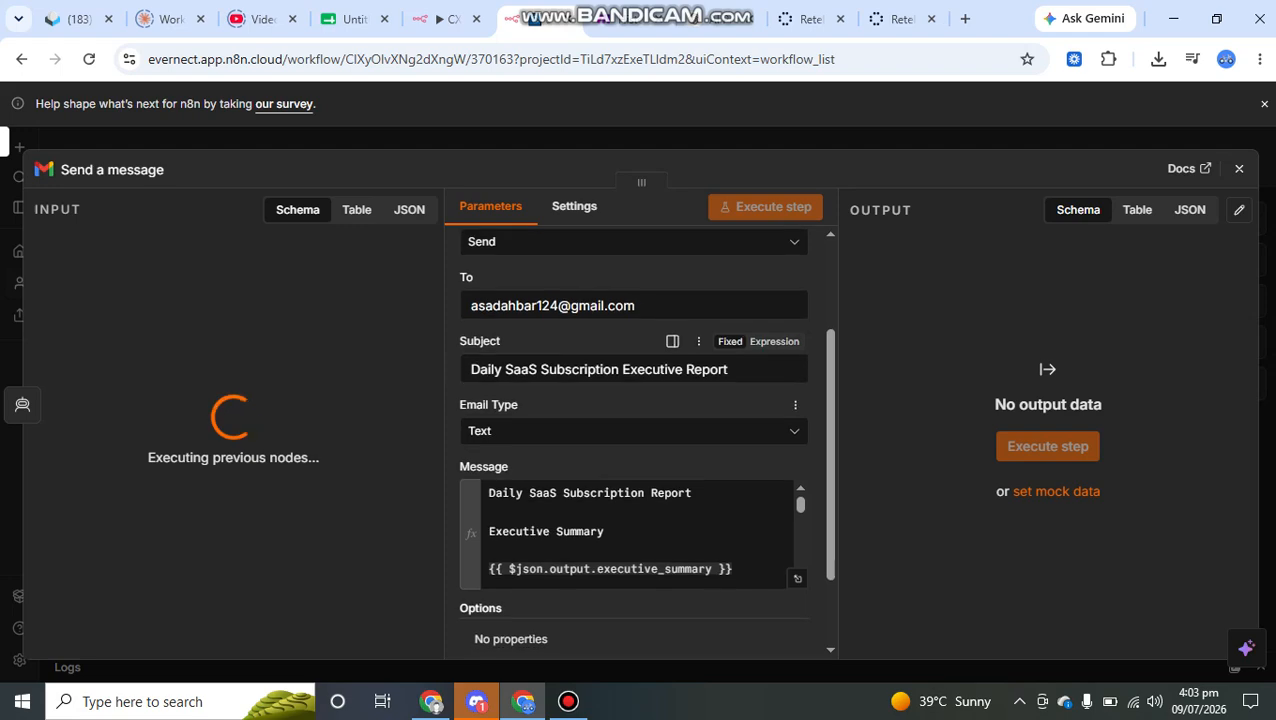
scroll(740, 372, down, 2)
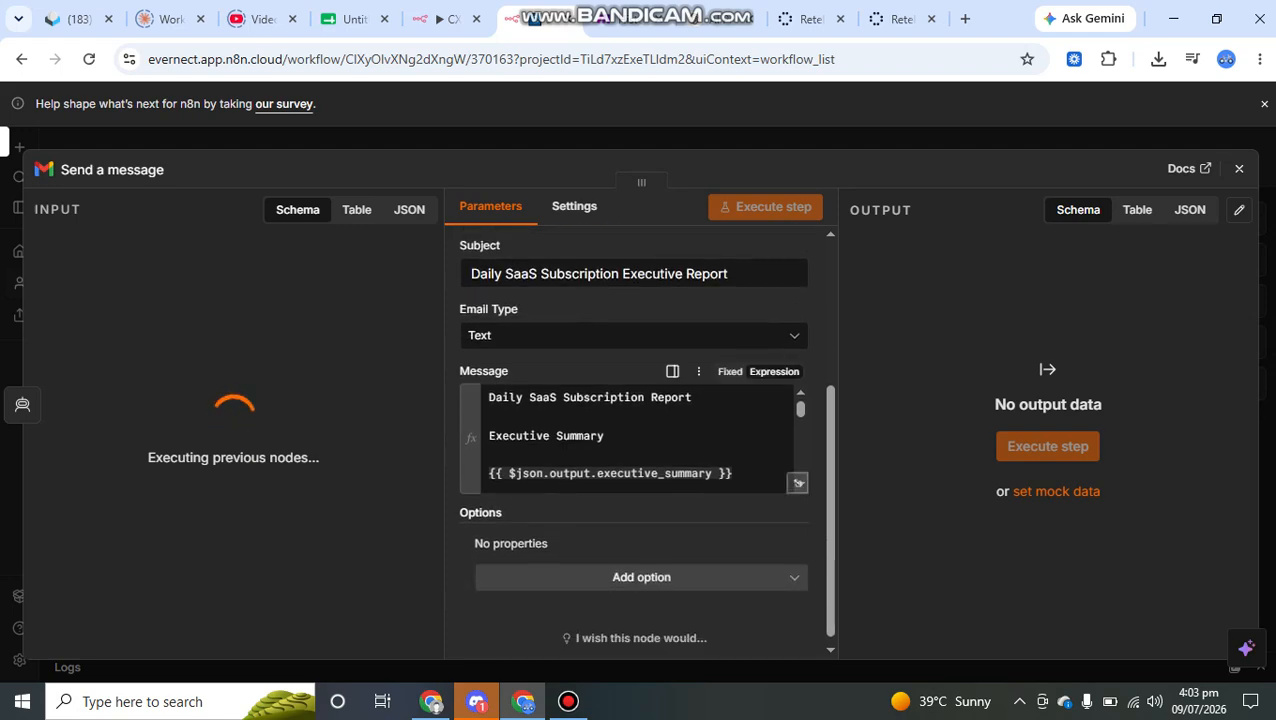
click(797, 483)
- Read the email message template from the Executive Summary heading through the subscription, risk, spend and savings fields to Recommendations
drag(529, 286, 384, 286)
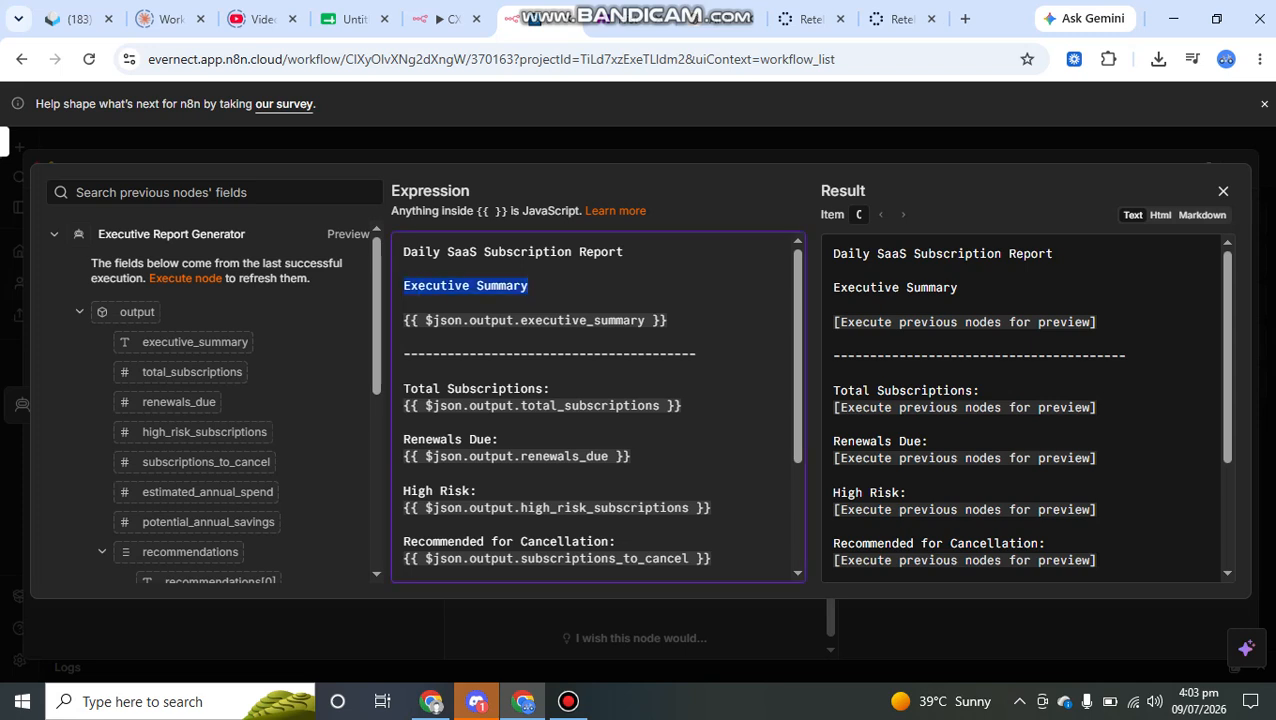
scroll(598, 408, down, 3)
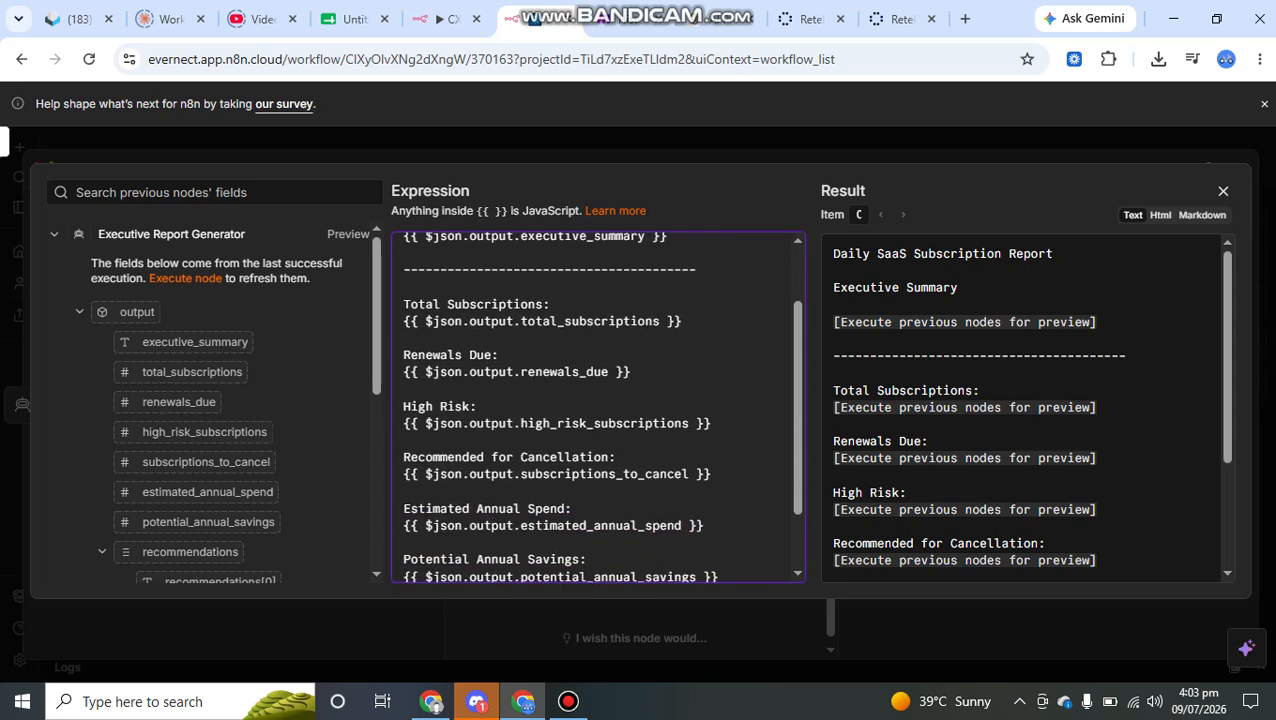
scroll(598, 408, down, 1)
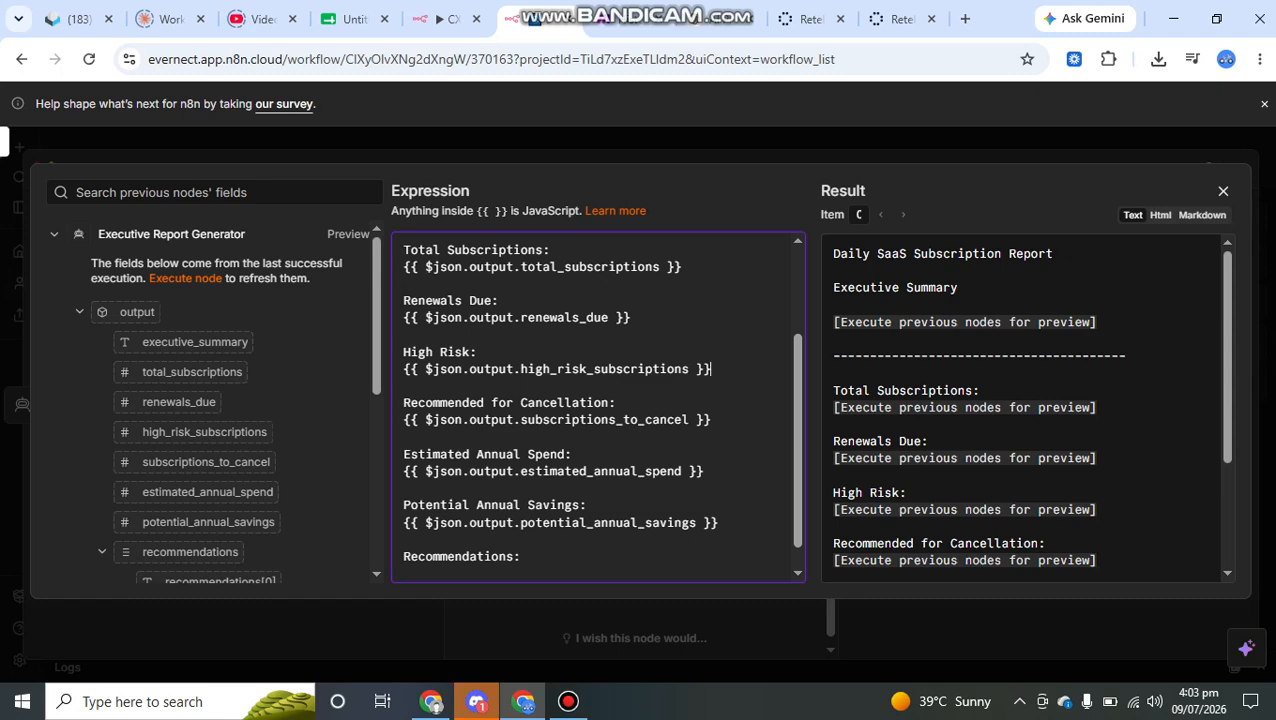
drag(713, 370, 384, 352)
drag(615, 403, 411, 403)
click(571, 420)
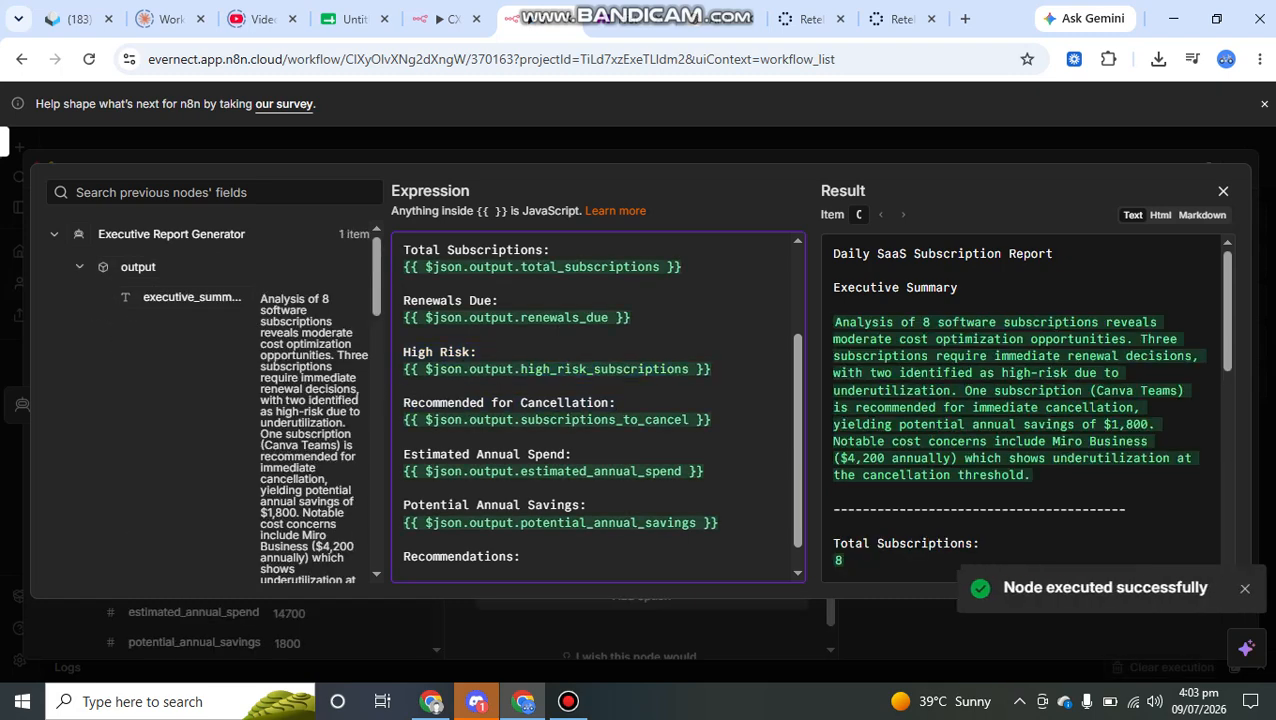
drag(572, 454, 418, 454)
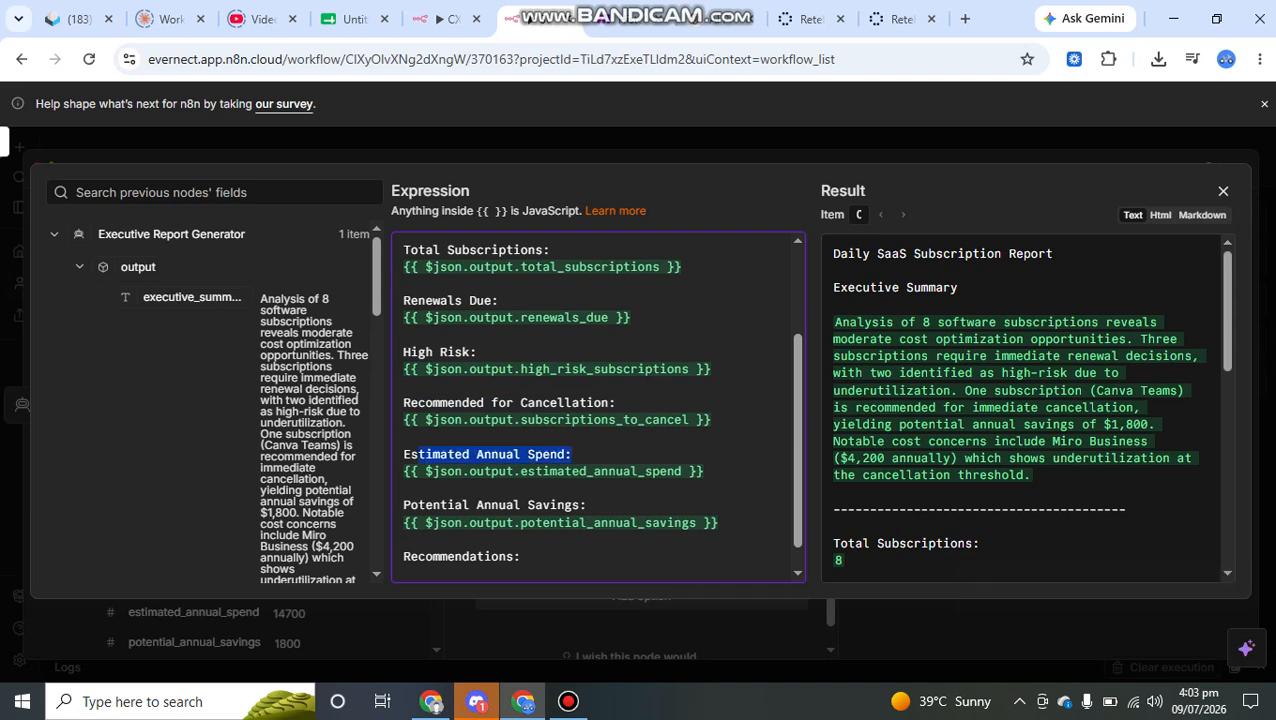
scroll(598, 400, down, 1)
click(404, 545)
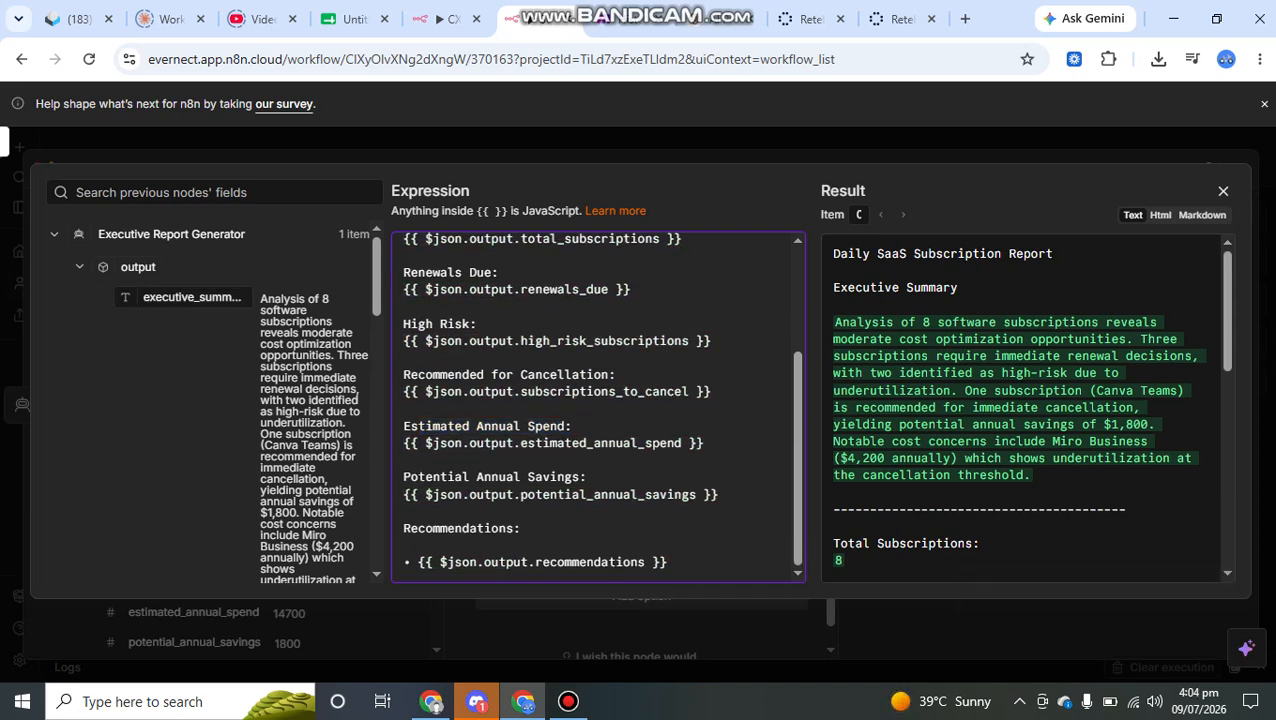
- Look through the Executive Report Generator's output fields, from executive_summary to the individual recommendations
scroll(200, 400, down, 8)
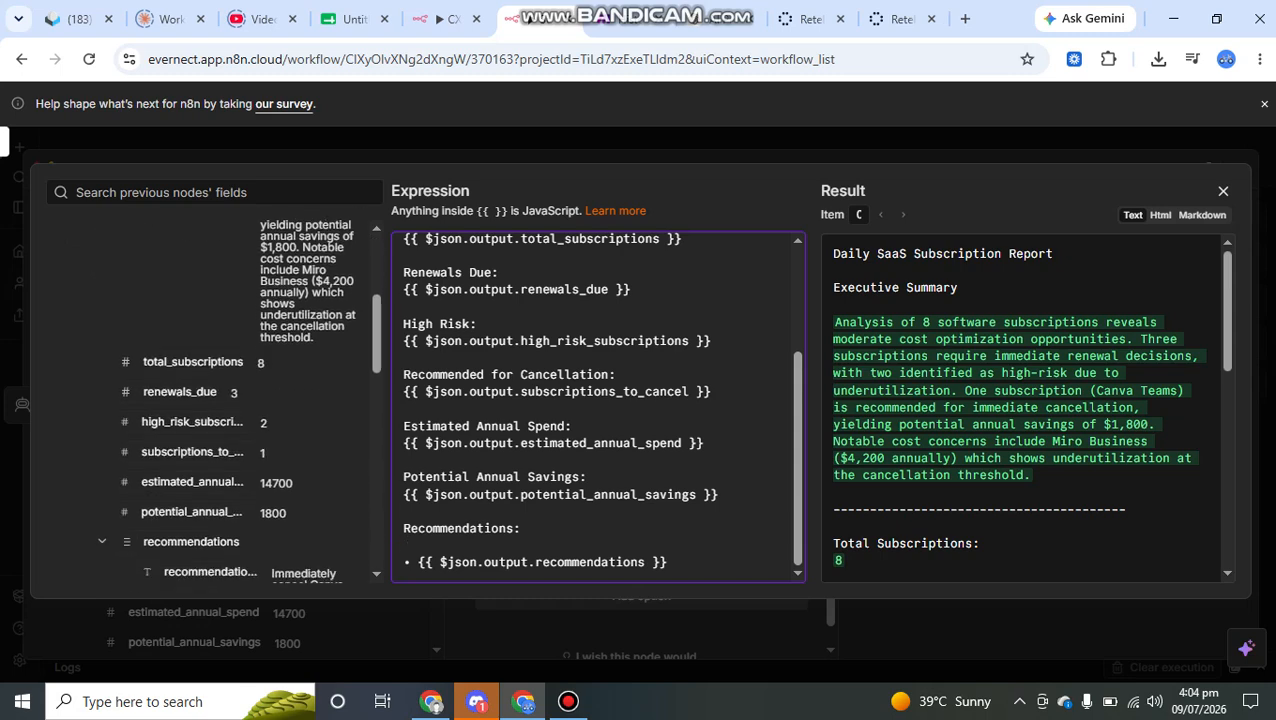
scroll(210, 400, down, 5)
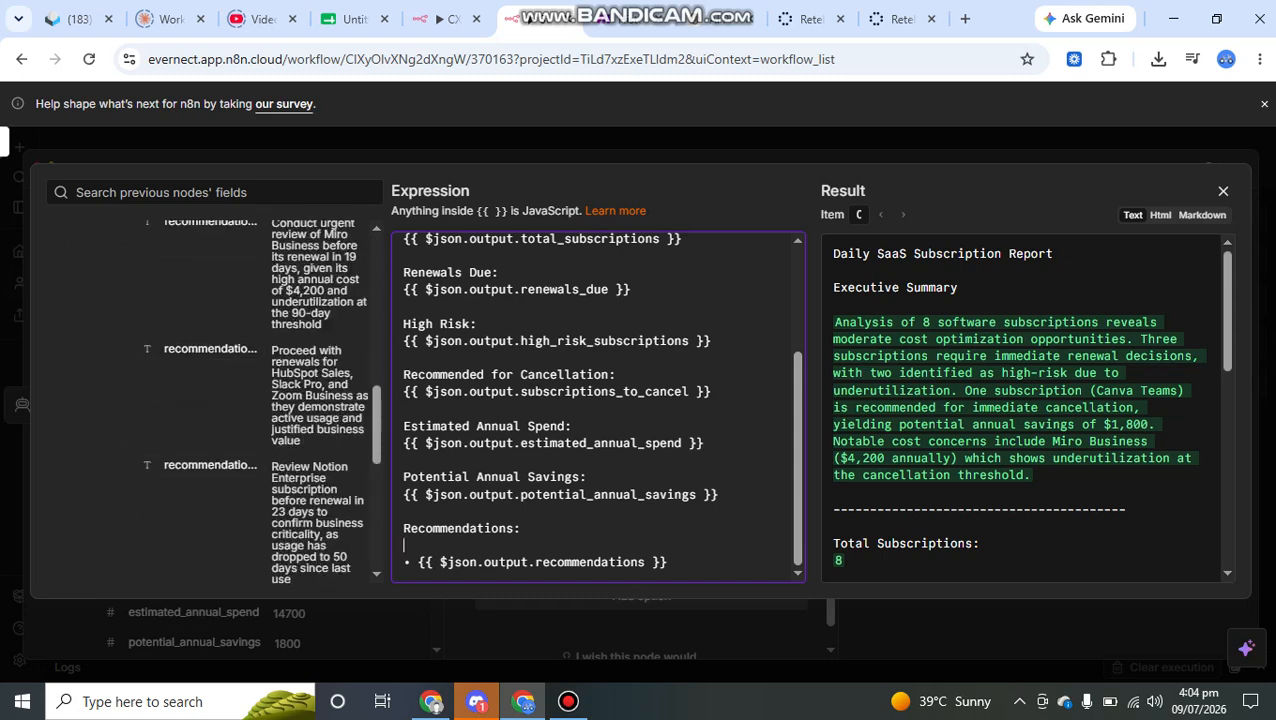
scroll(210, 400, up, 15)
scroll(1028, 408, down, 1)
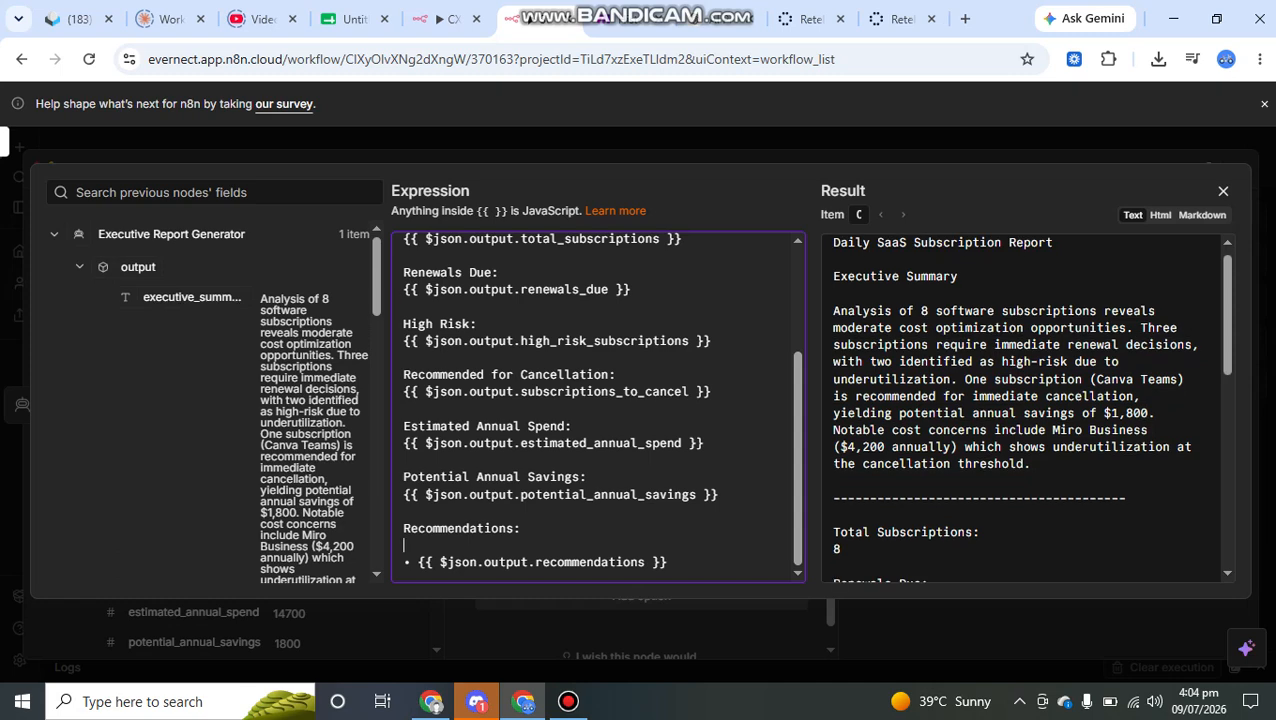
- Read the resolved Executive Summary paragraph, covering renewal decisions, high-risk subscriptions, the recommended cancellation, potential savings and cost concerns
drag(834, 311, 1046, 311)
click(1046, 311)
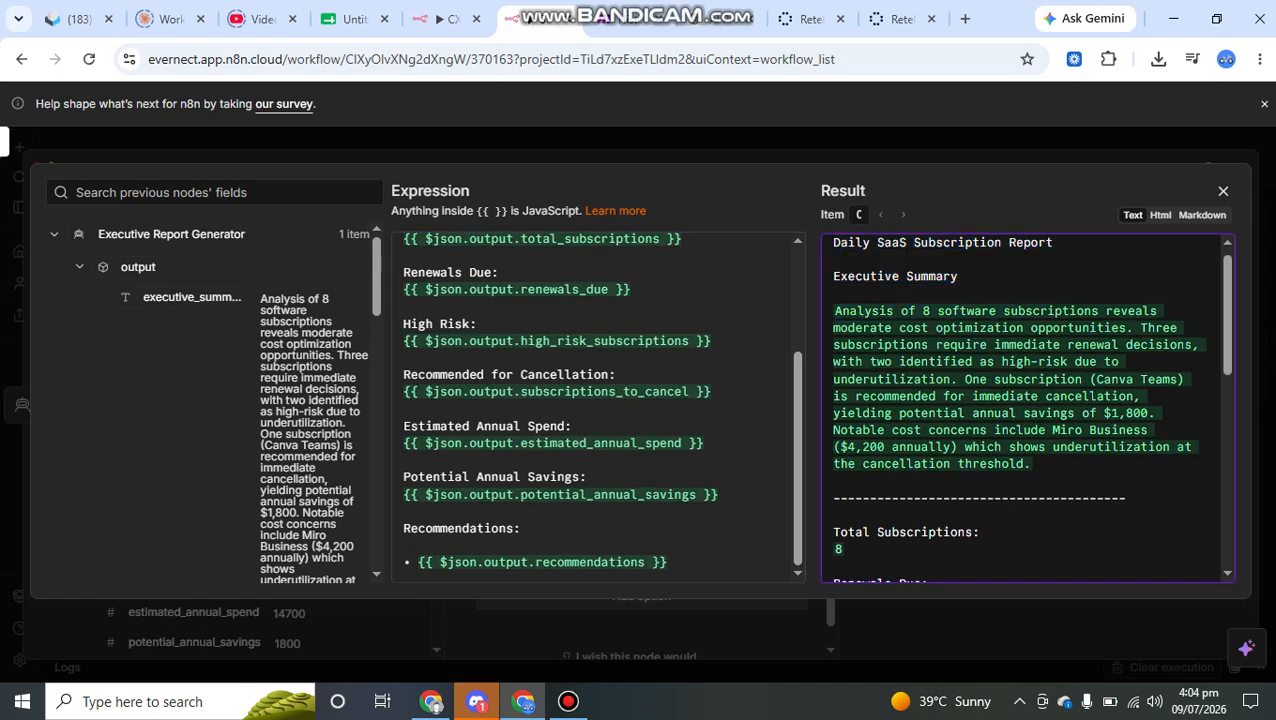
drag(899, 328, 1111, 328)
click(1111, 328)
drag(948, 344, 1136, 344)
click(1136, 344)
double_click(935, 362)
drag(994, 362, 1060, 362)
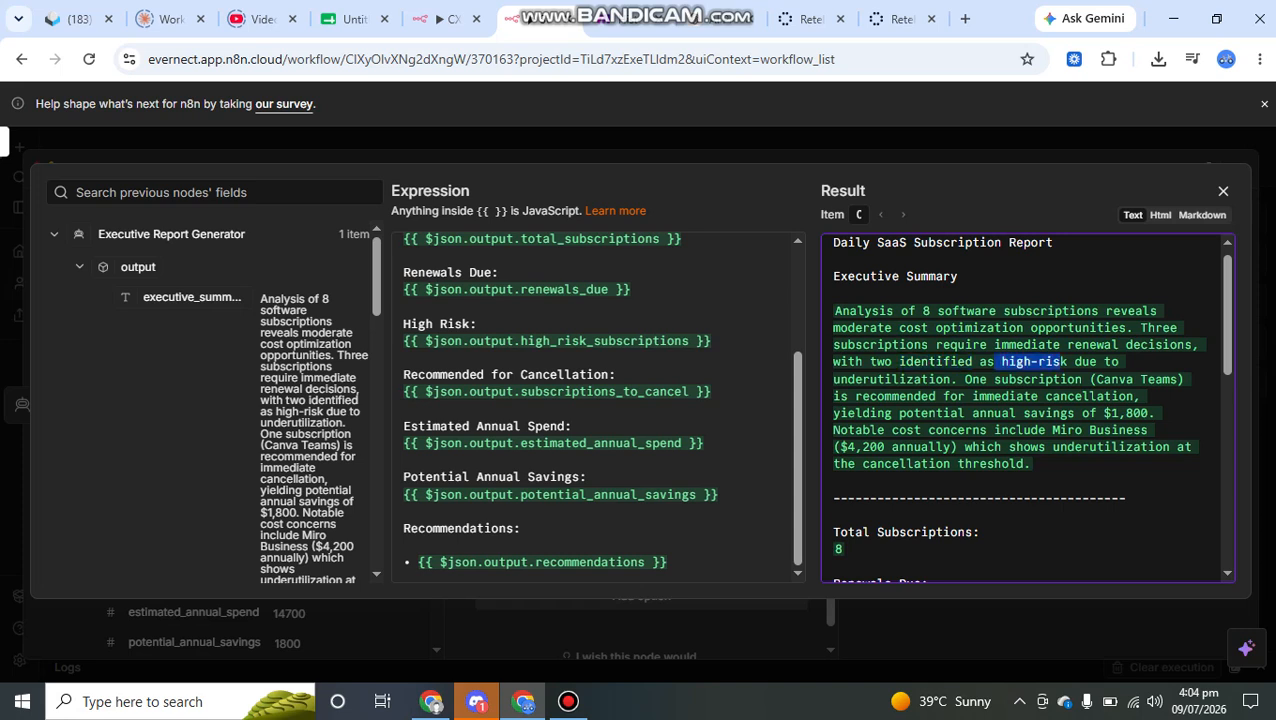
drag(841, 380, 936, 397)
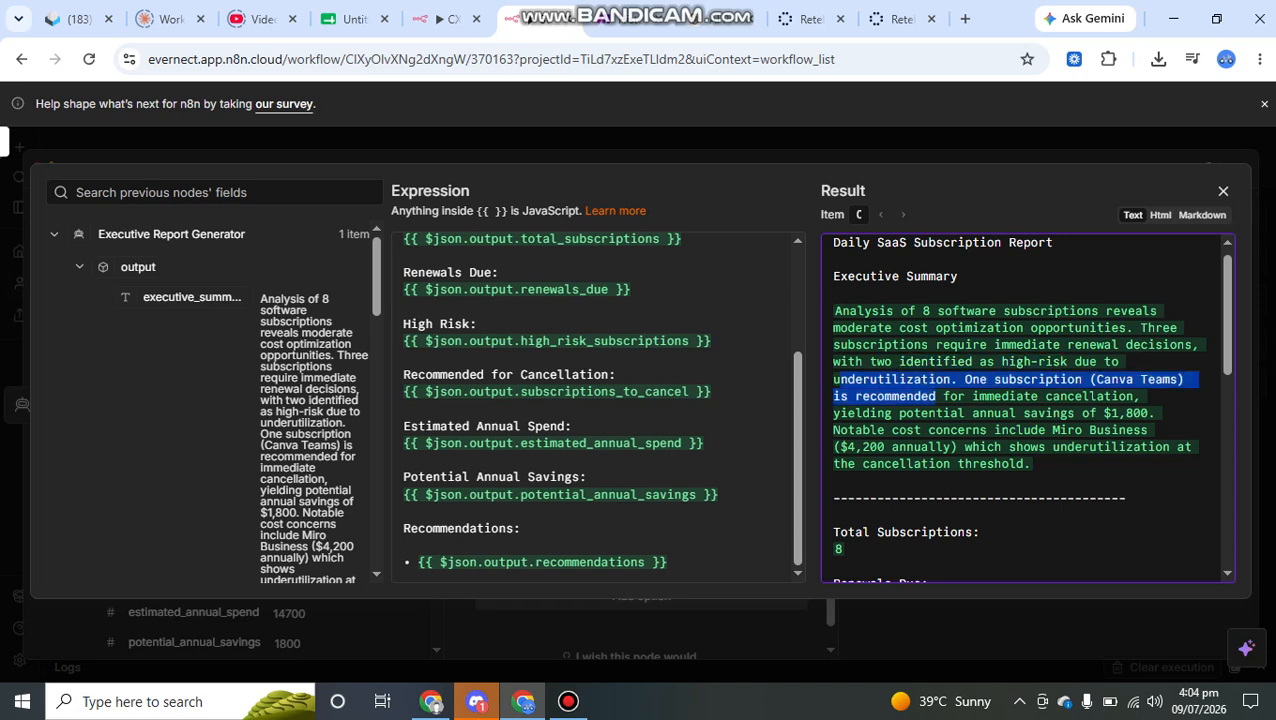
click(936, 397)
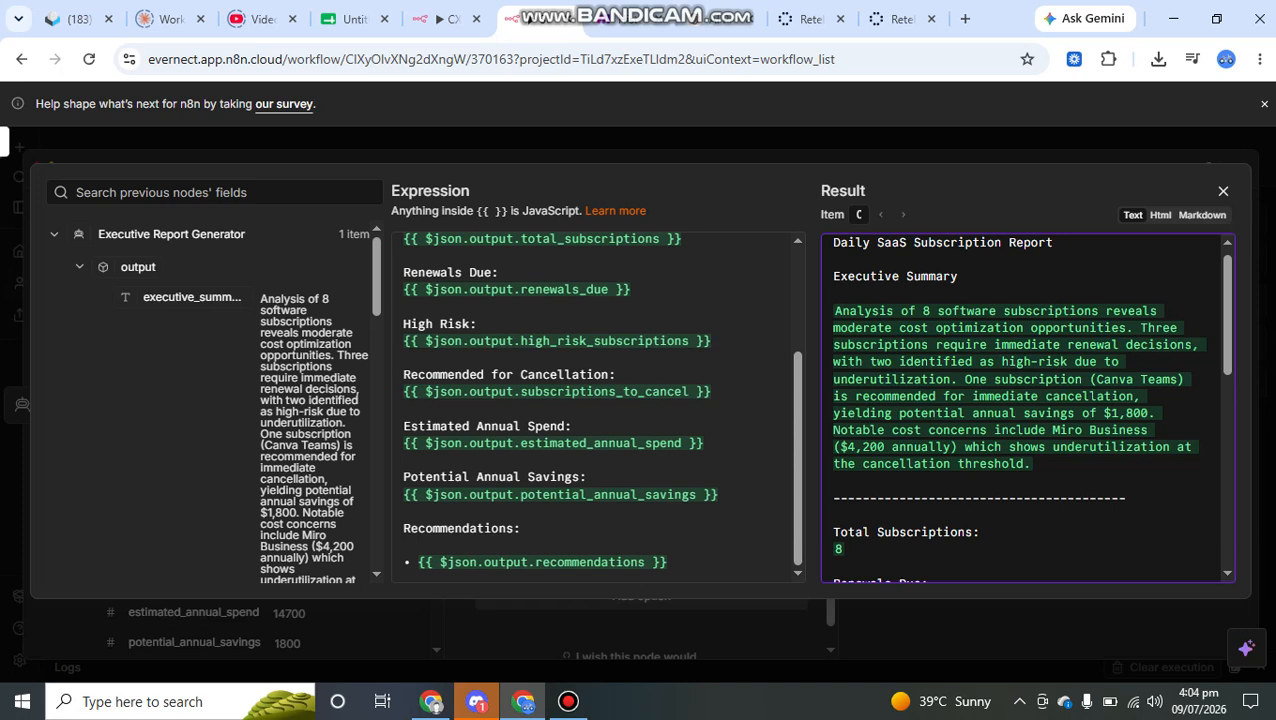
drag(965, 380, 1117, 380)
click(1117, 380)
drag(964, 396, 1142, 396)
drag(840, 413, 1156, 413)
click(1089, 413)
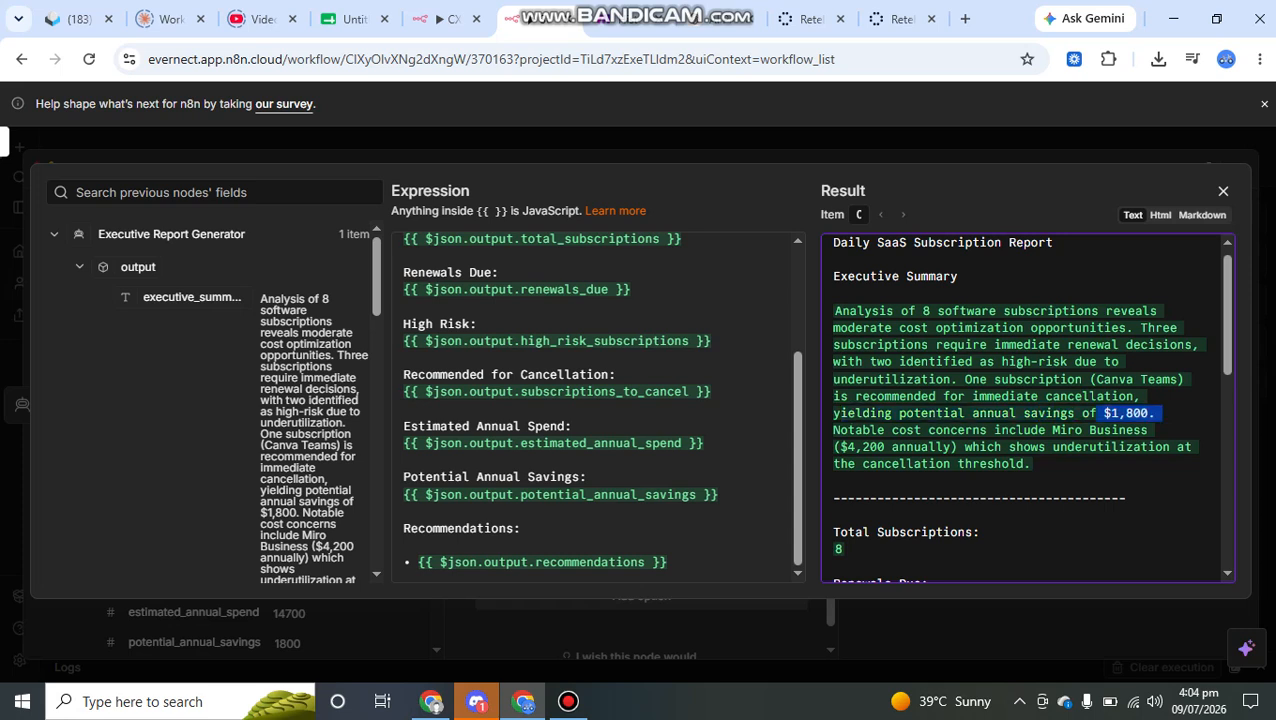
drag(840, 430, 987, 430)
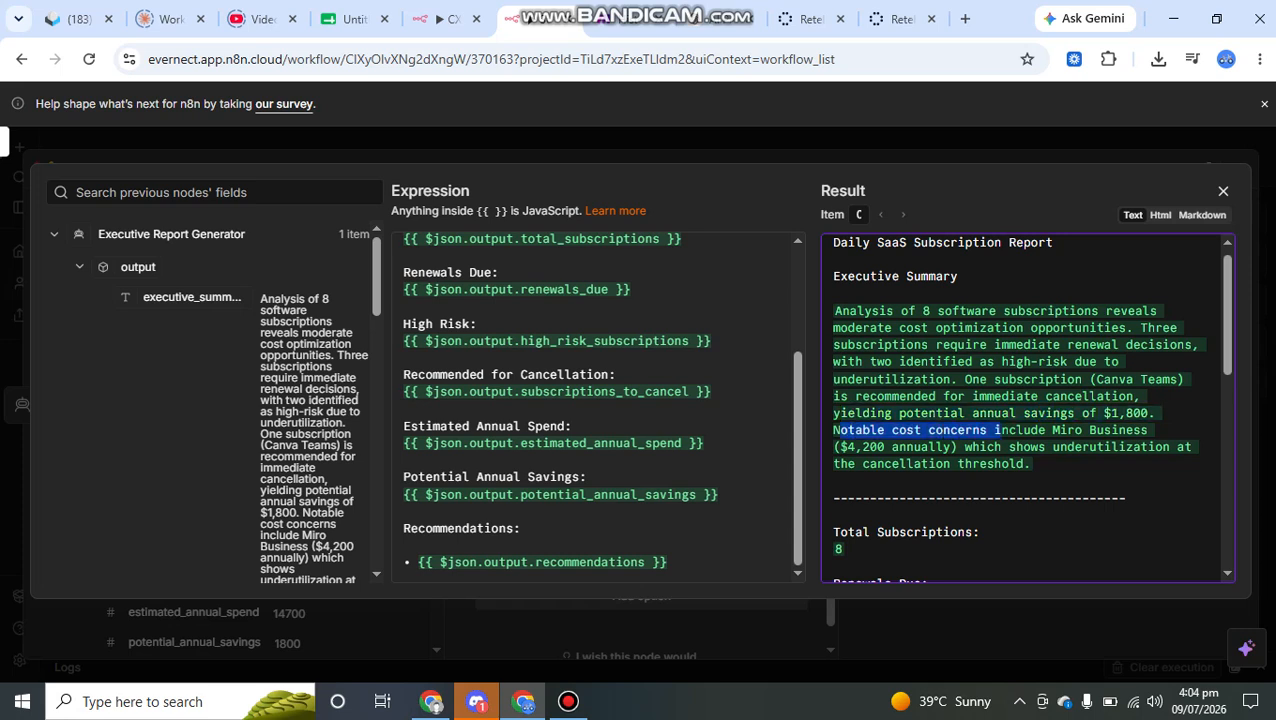
click(1001, 430)
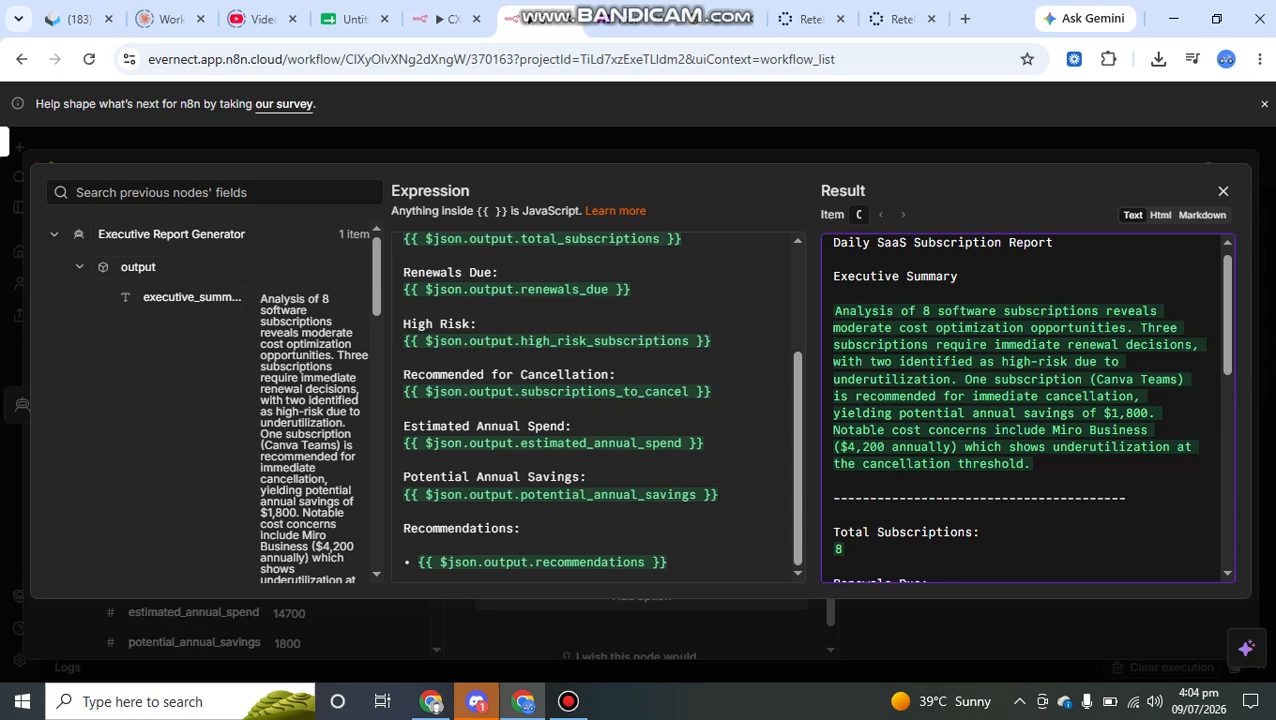
- Examine the resolved email's metrics from Total Subscriptions to Potential Annual Savings, and its Recommendations section
scroll(1028, 408, down, 5)
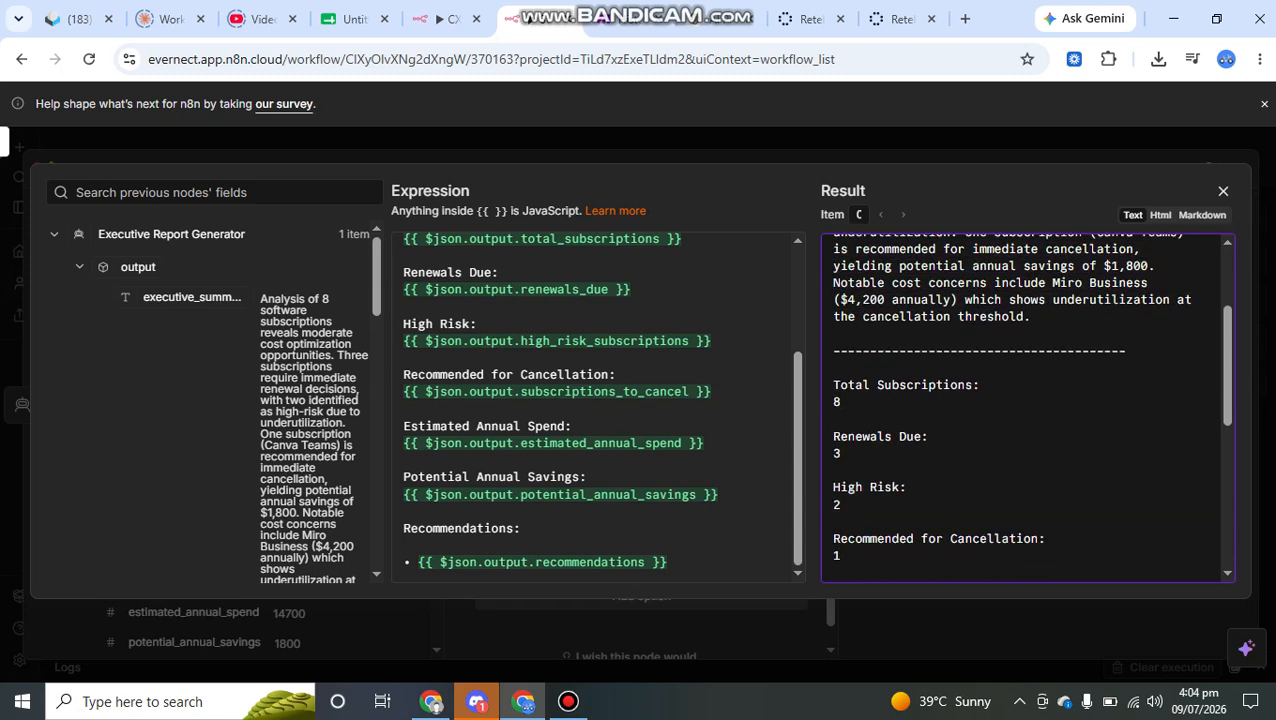
scroll(1028, 408, up, 3)
scroll(1028, 408, up, 1)
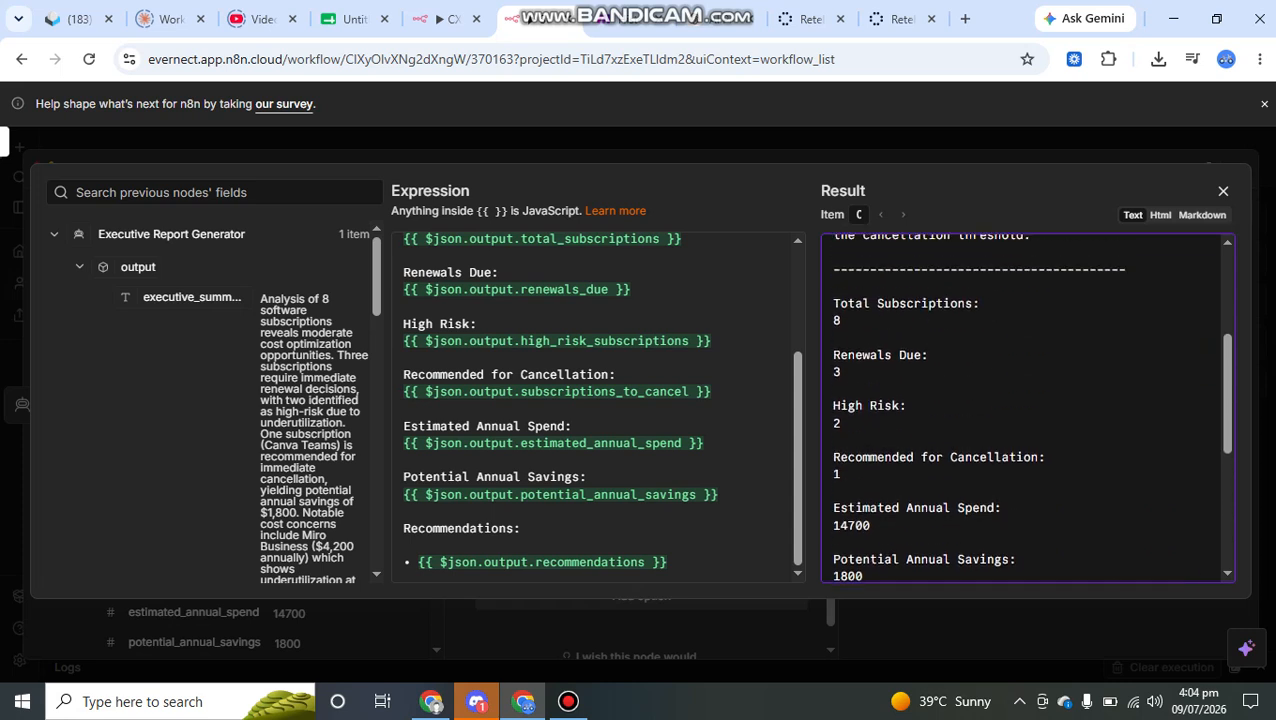
drag(1044, 457, 834, 440)
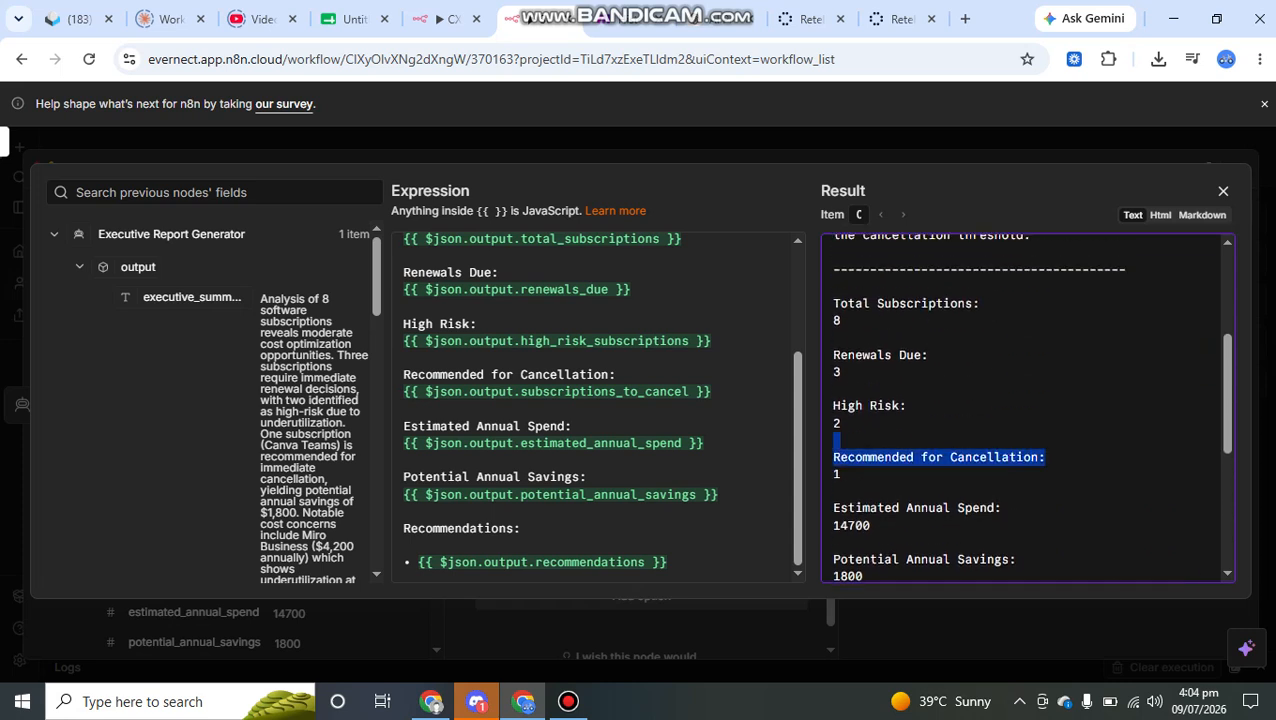
click(850, 448)
drag(900, 406, 841, 356)
scroll(1000, 400, down, 3)
drag(1001, 393, 833, 410)
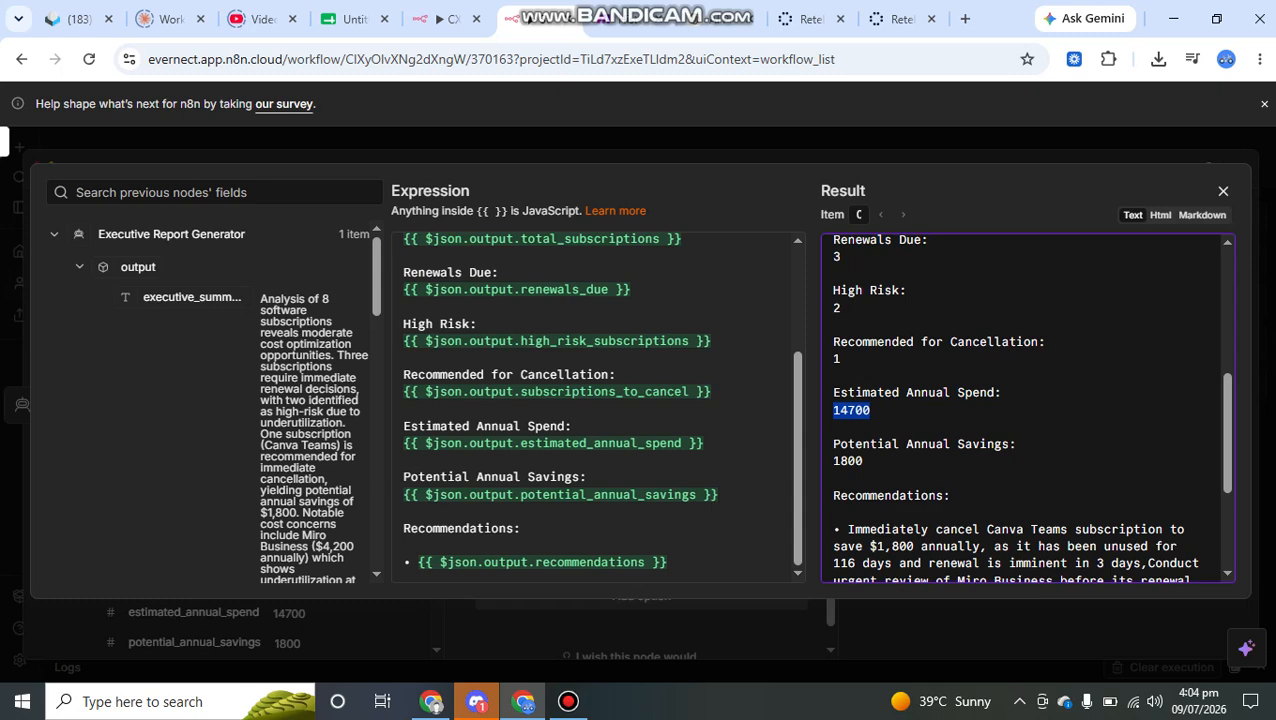
drag(863, 461, 833, 443)
scroll(1028, 407, down, 2)
scroll(1028, 407, down, 1)
- Close the message expression and the Send a message node, and show the whole workflow on the canvas
click(1223, 191)
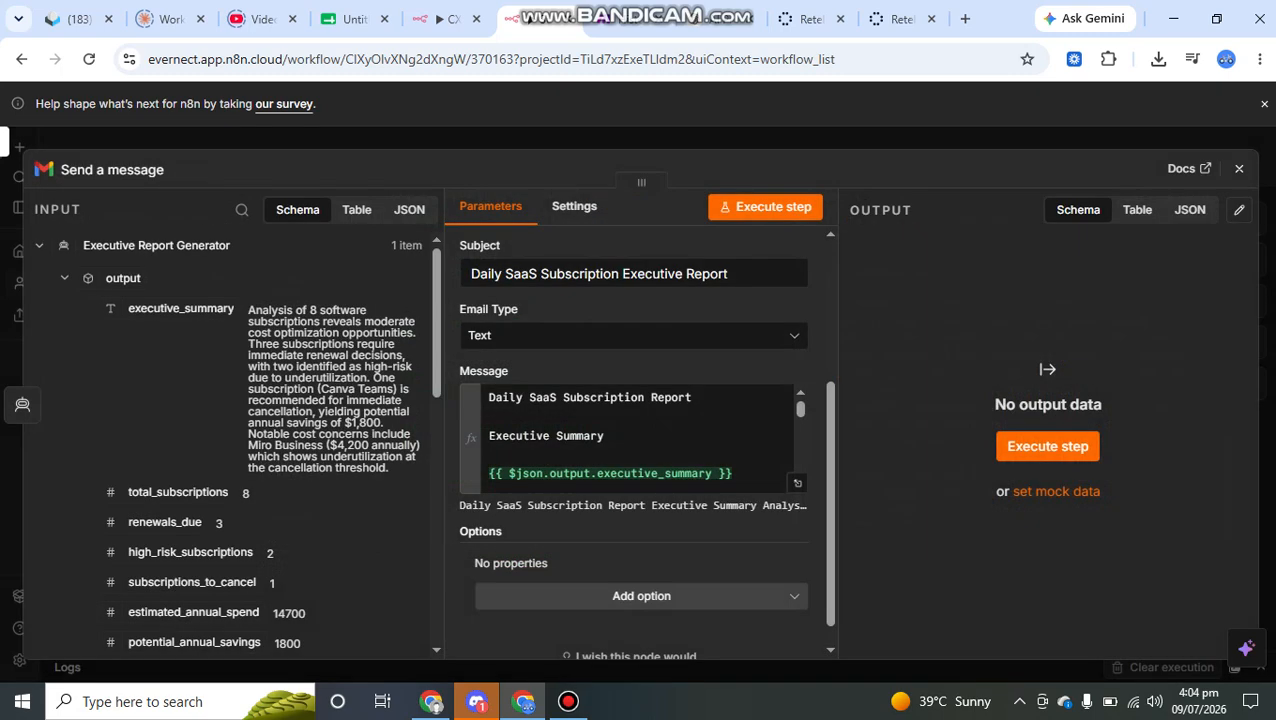
key(Escape)
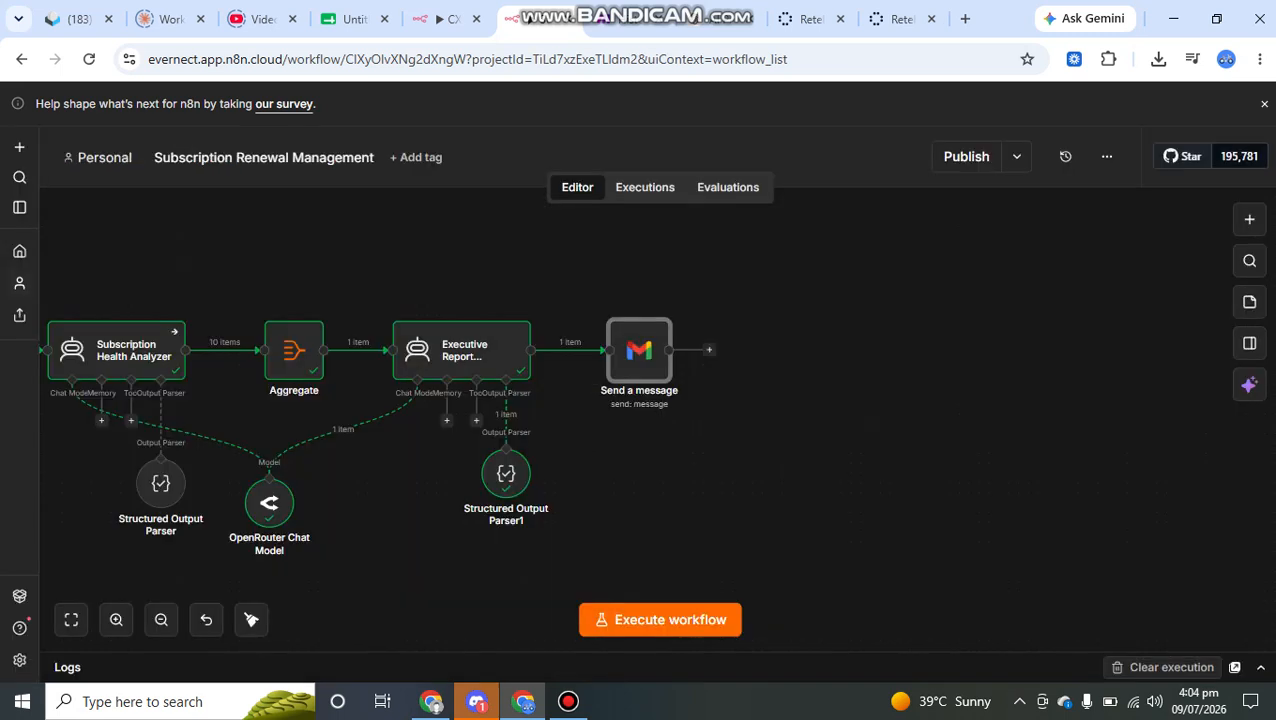
scroll(617, 450, left, 5)
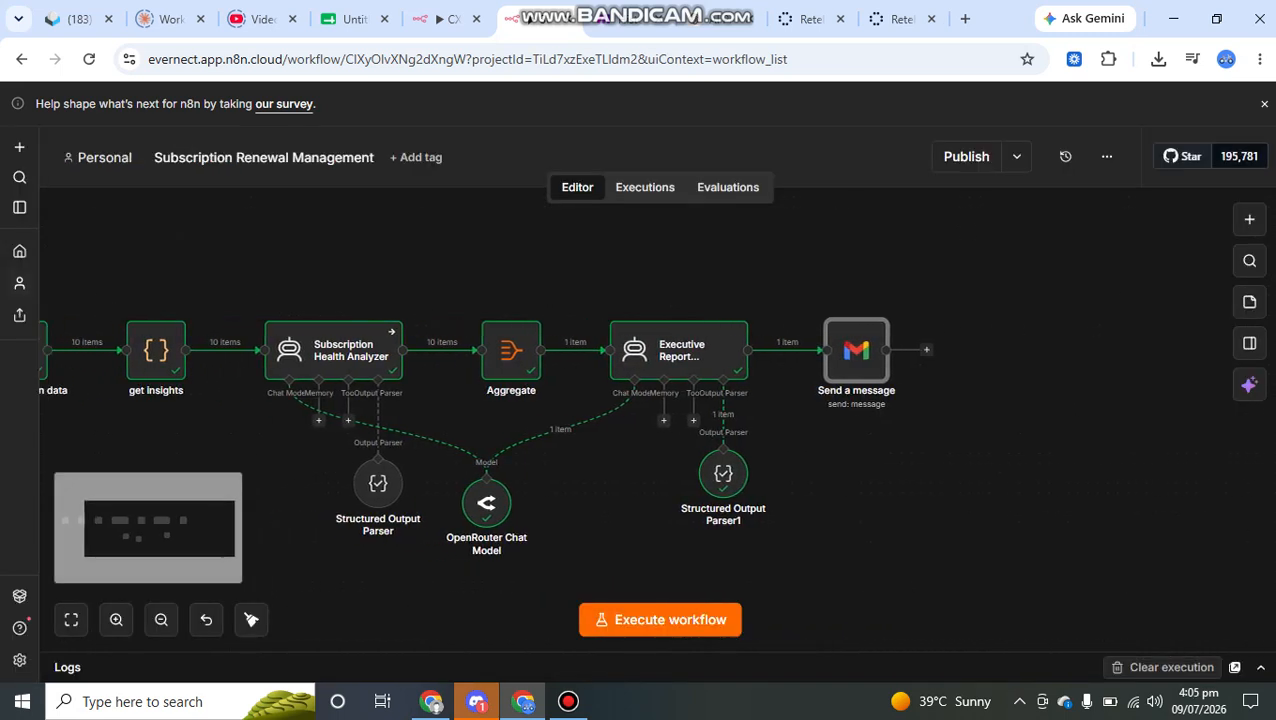
scroll(617, 450, left, 1)
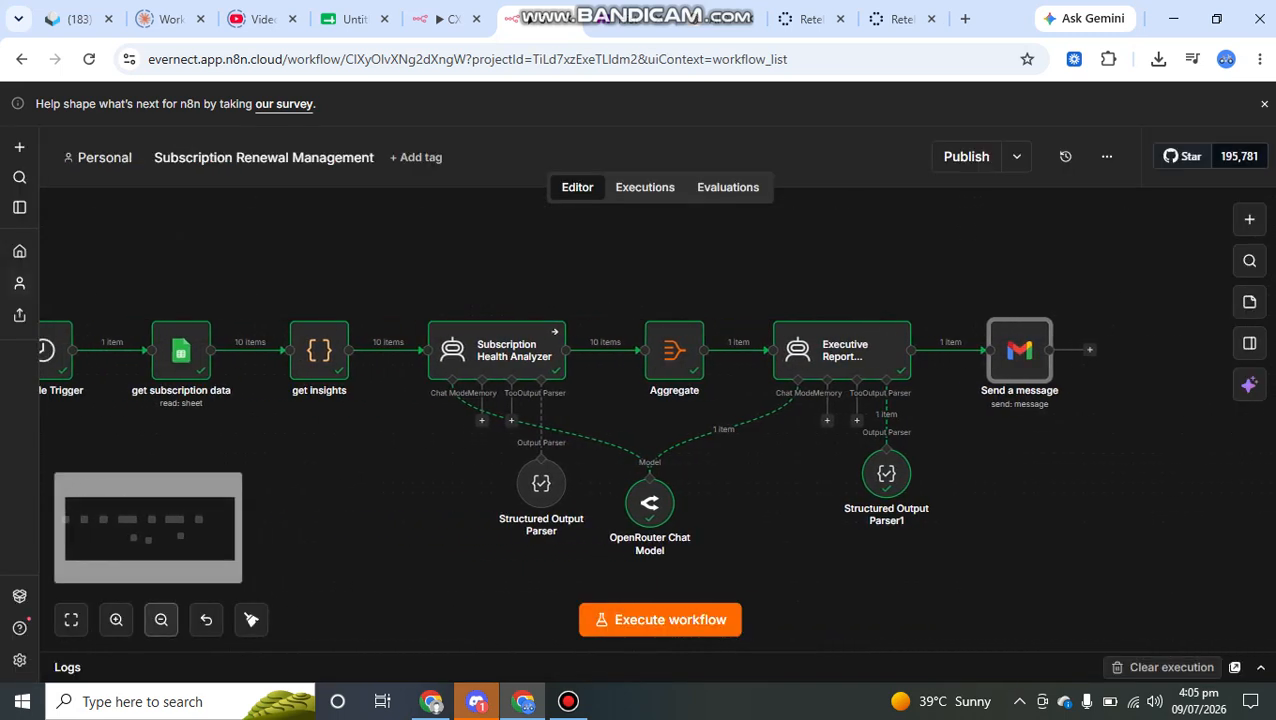
click(161, 619)
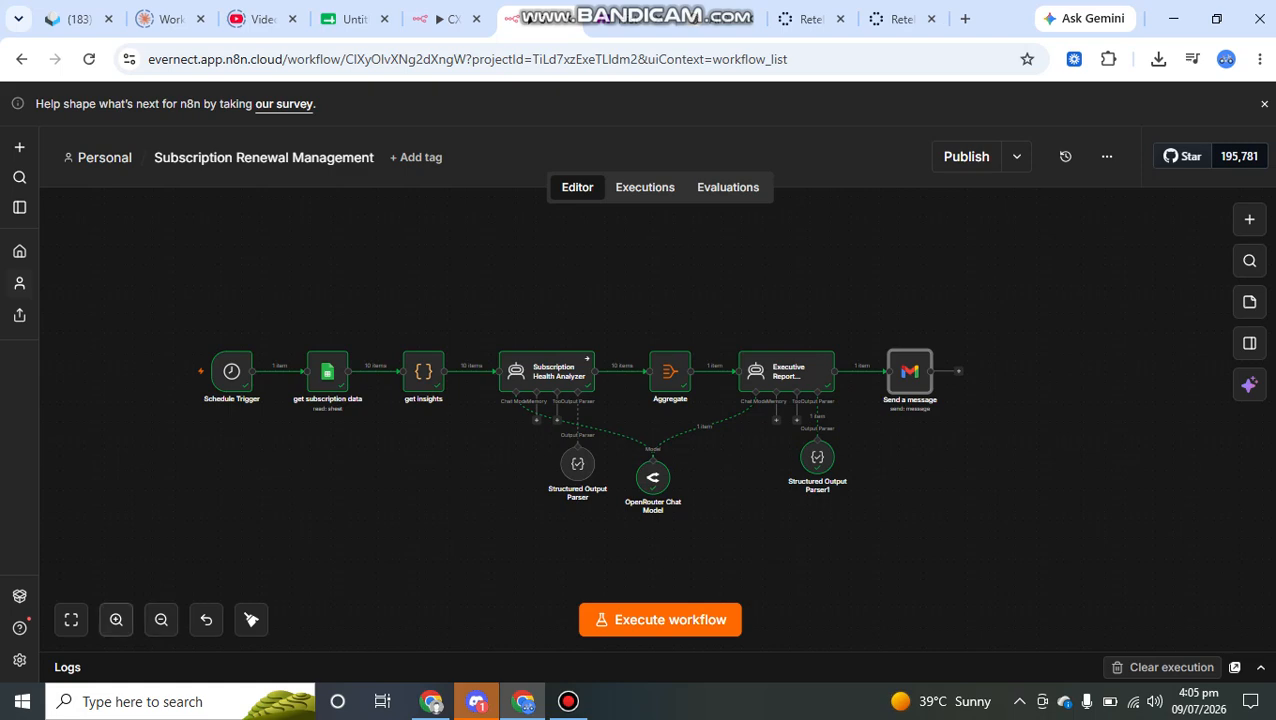
mouse_move(523, 701)
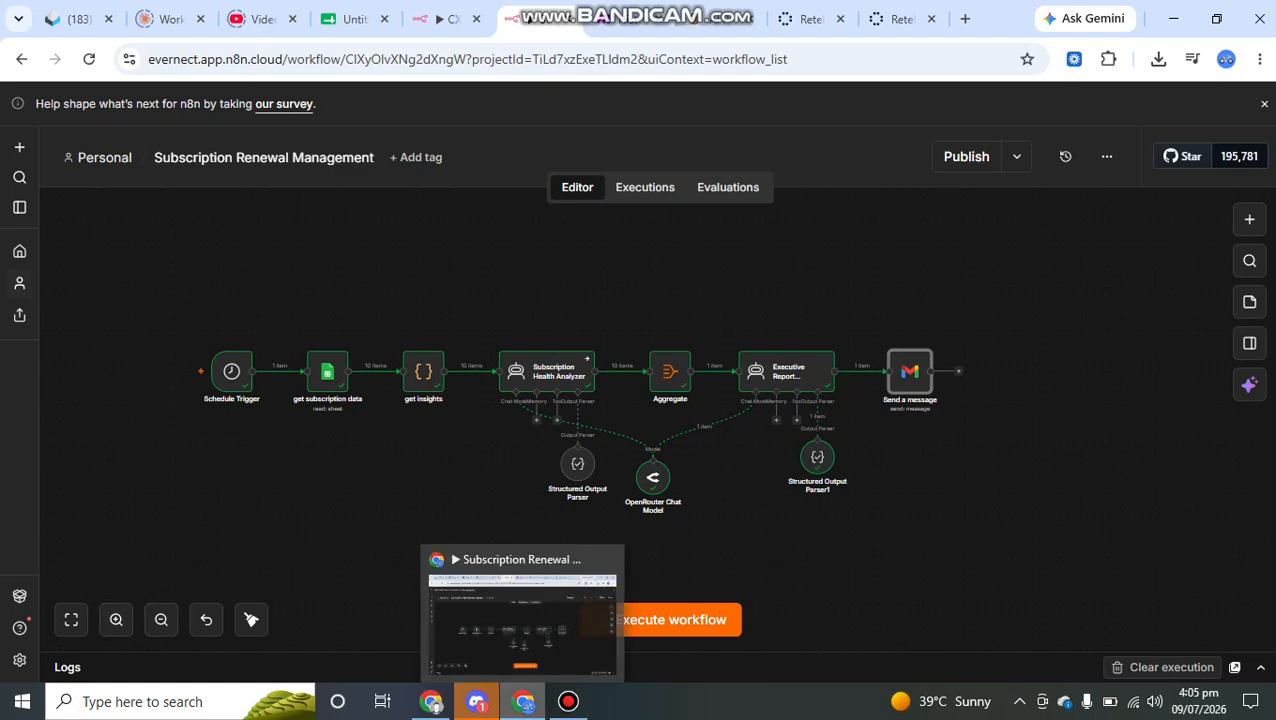